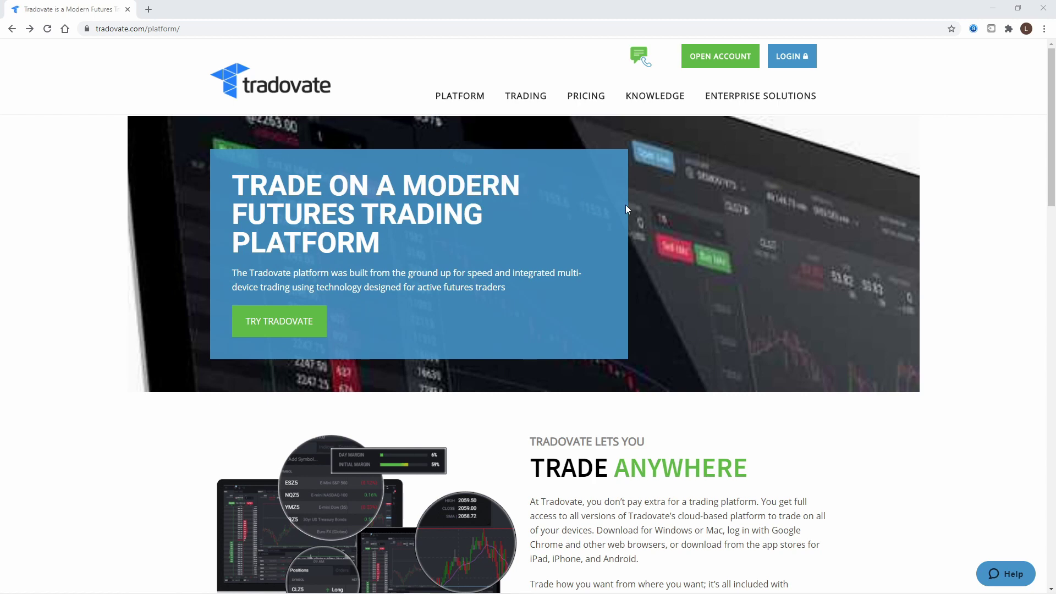
# Look through the platform overview page, including its advanced platform features and customer reviews.
pyautogui.scroll(-3, 627, 204)
pyautogui.scroll(-5, 608, 238)
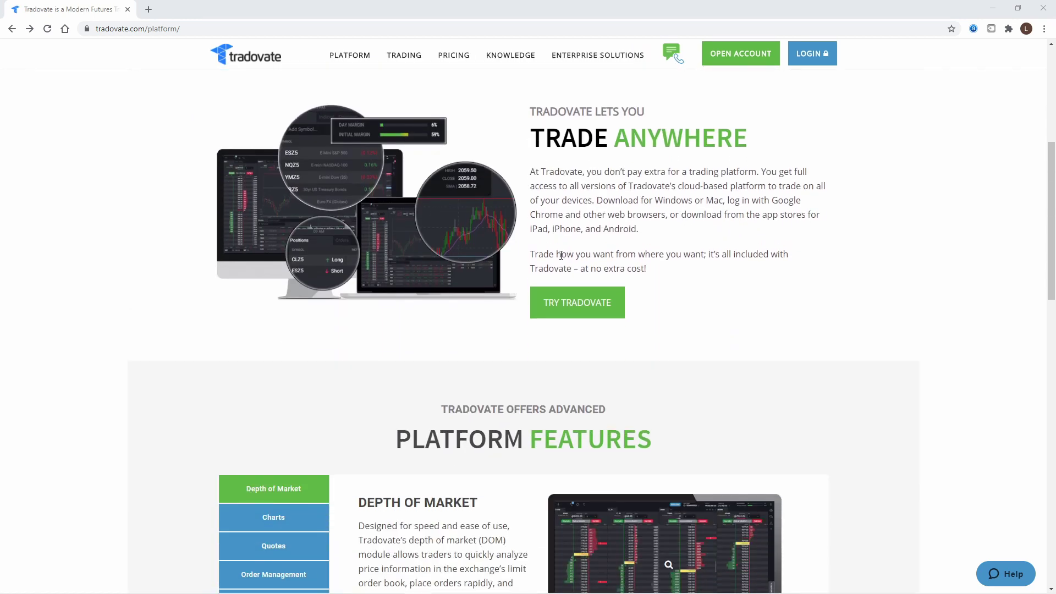
pyautogui.scroll(-8, 384, 397)
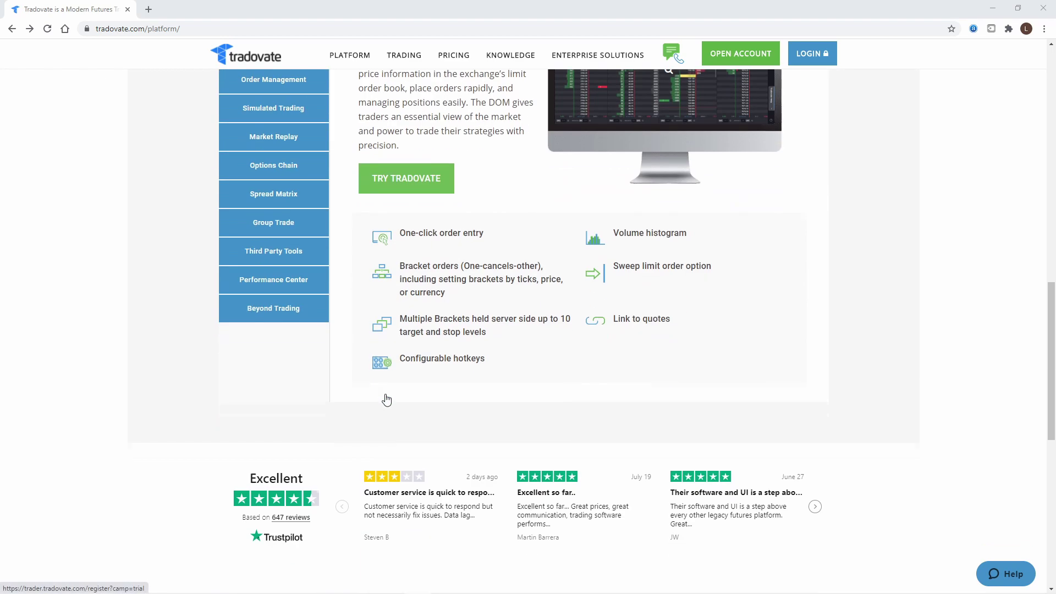
pyautogui.scroll(4, 387, 396)
pyautogui.scroll(12, 387, 396)
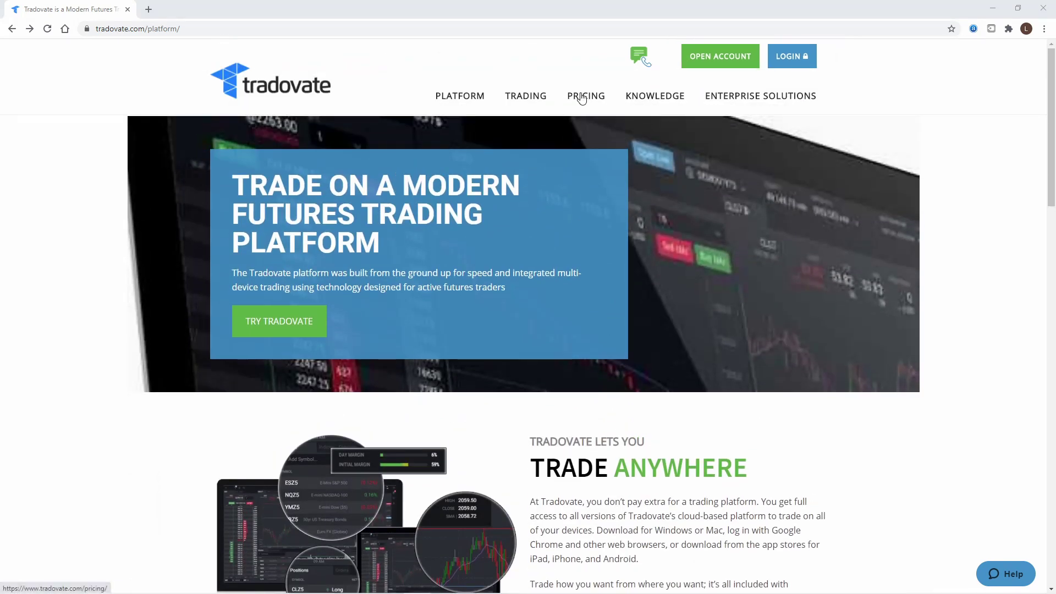
# Open the pricing page and review the membership plans and account requirements.
pyautogui.click(580, 97)
pyautogui.scroll(-3, 478, 319)
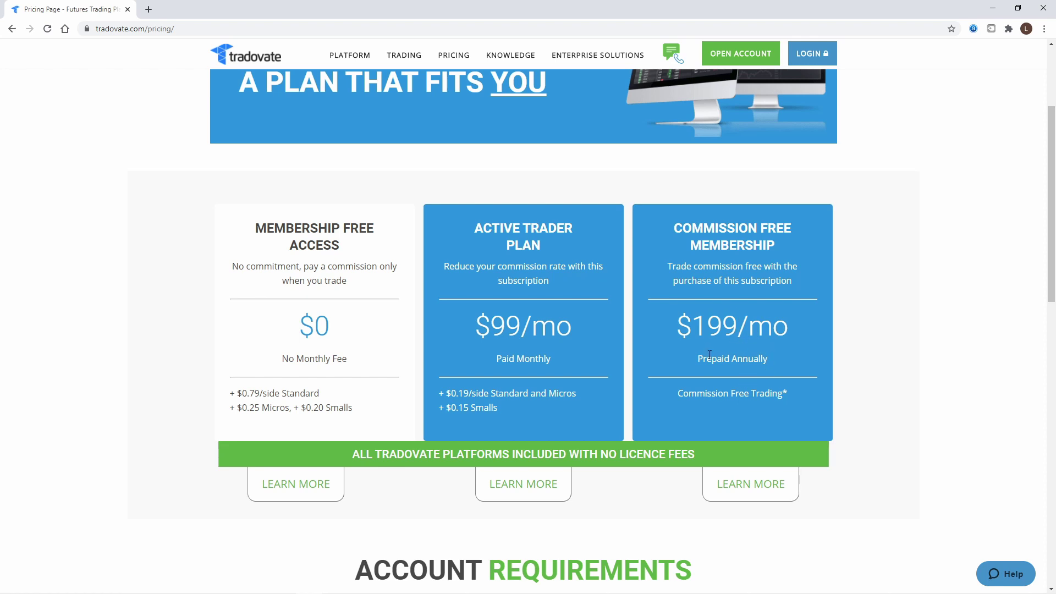
pyautogui.scroll(-7, 710, 354)
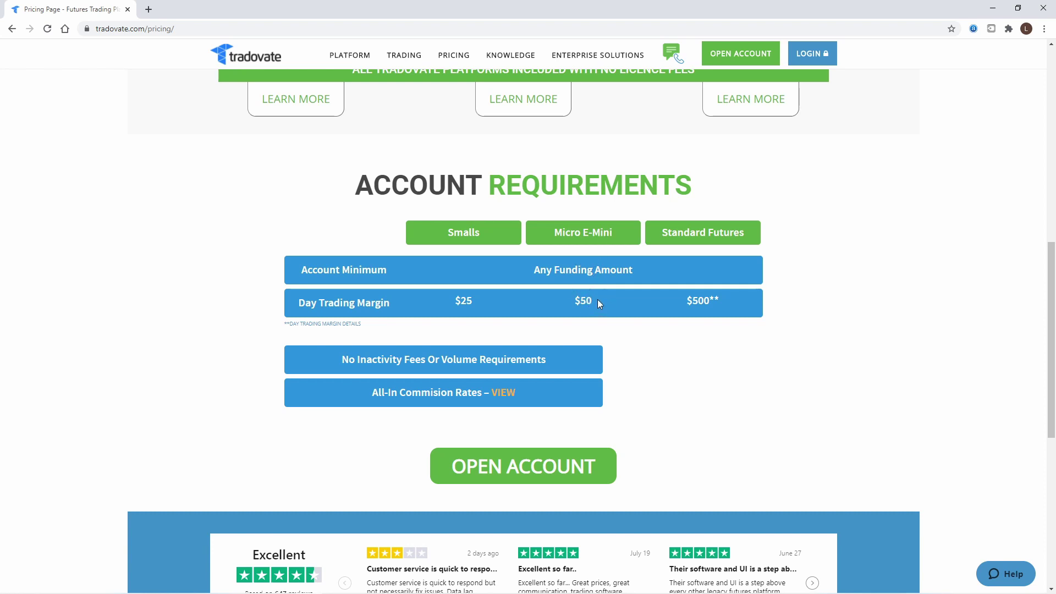
pyautogui.scroll(-2, 621, 299)
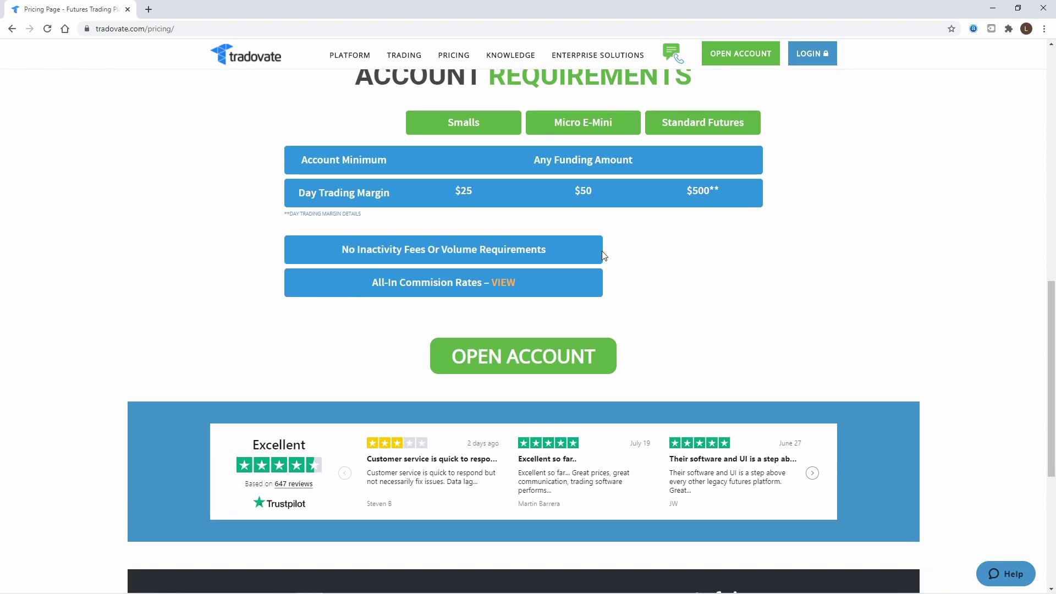
pyautogui.scroll(-1, 500, 277)
pyautogui.scroll(13, 523, 271)
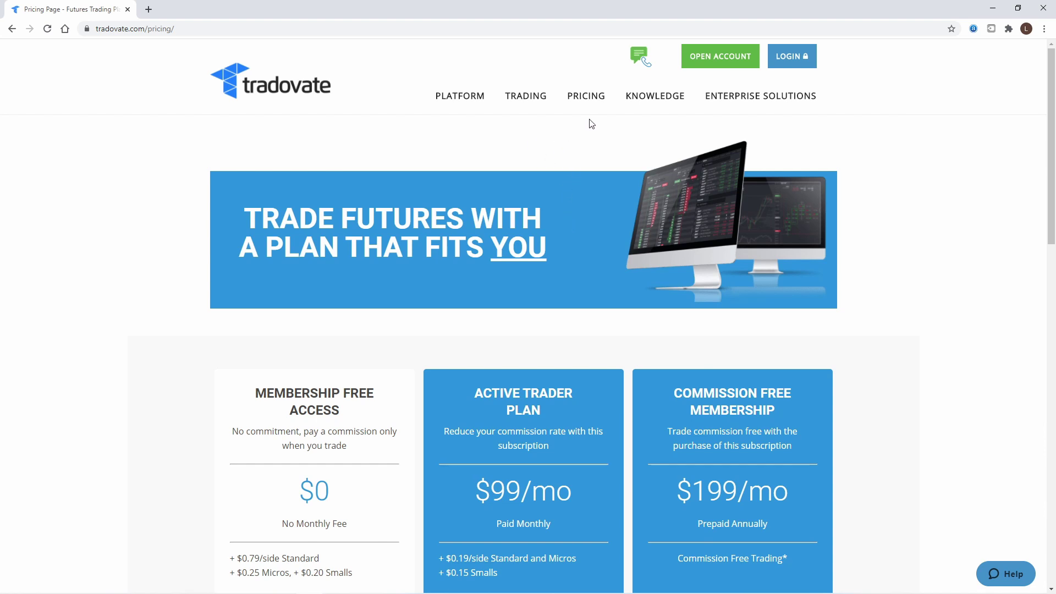
# View the new-user registration form from the account opening page, and return to the account opening page.
pyautogui.moveTo(474, 99)
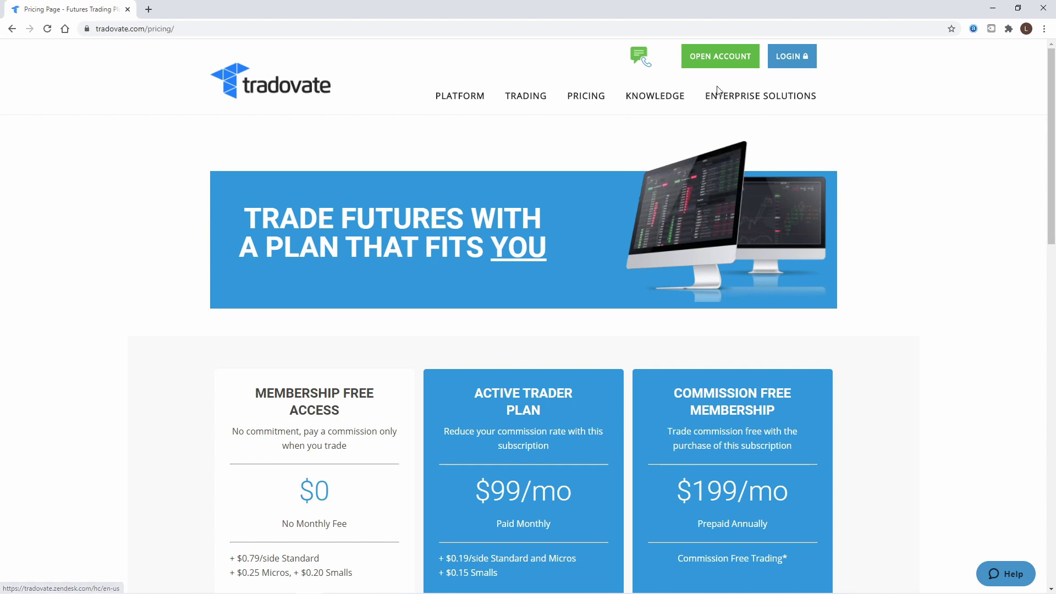
pyautogui.click(726, 61)
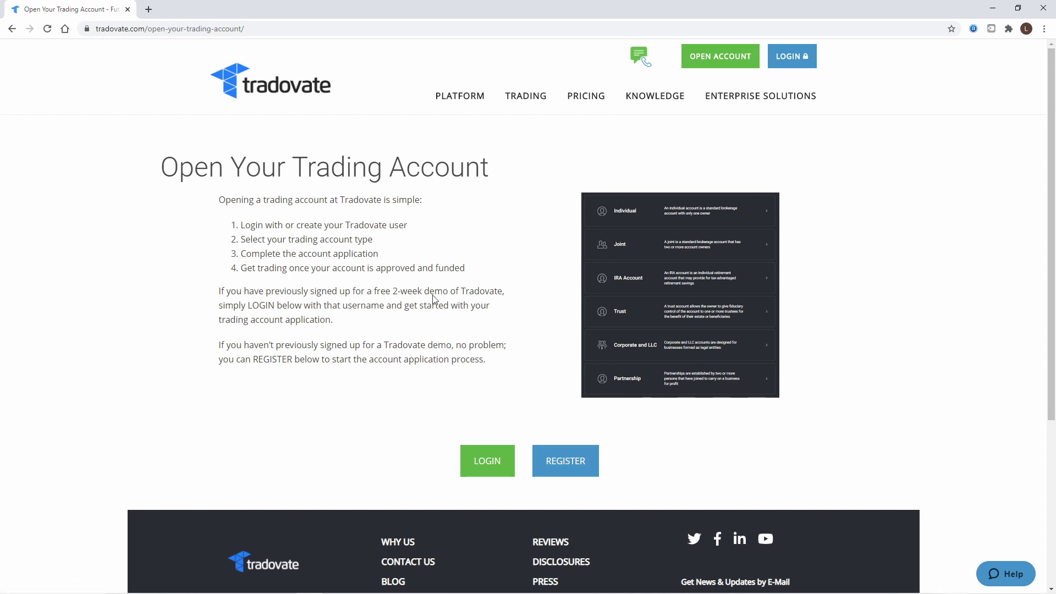
pyautogui.click(566, 466)
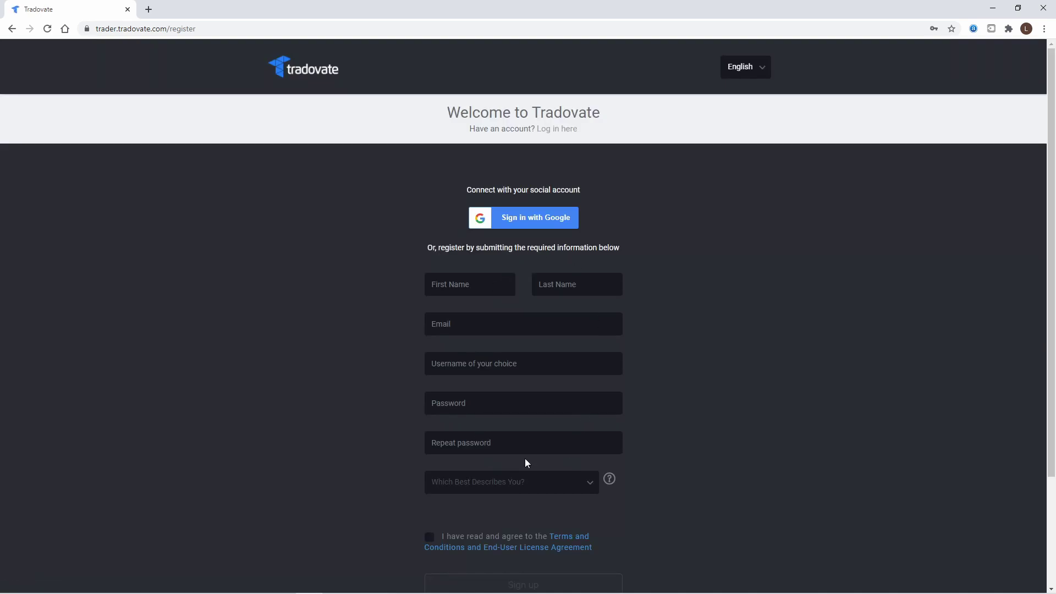
pyautogui.scroll(-3, 548, 468)
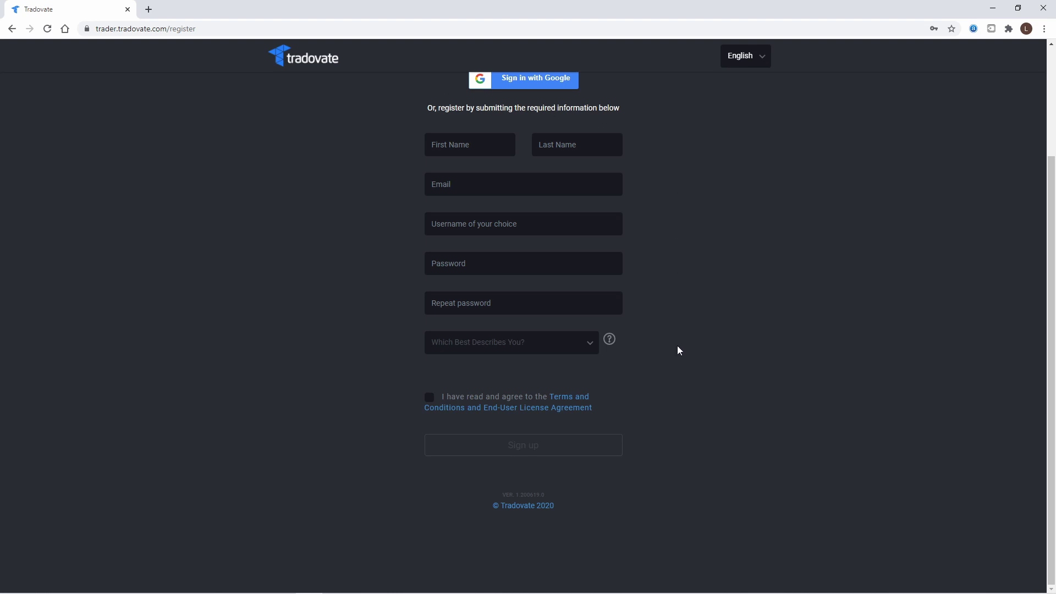
pyautogui.scroll(3, 336, 183)
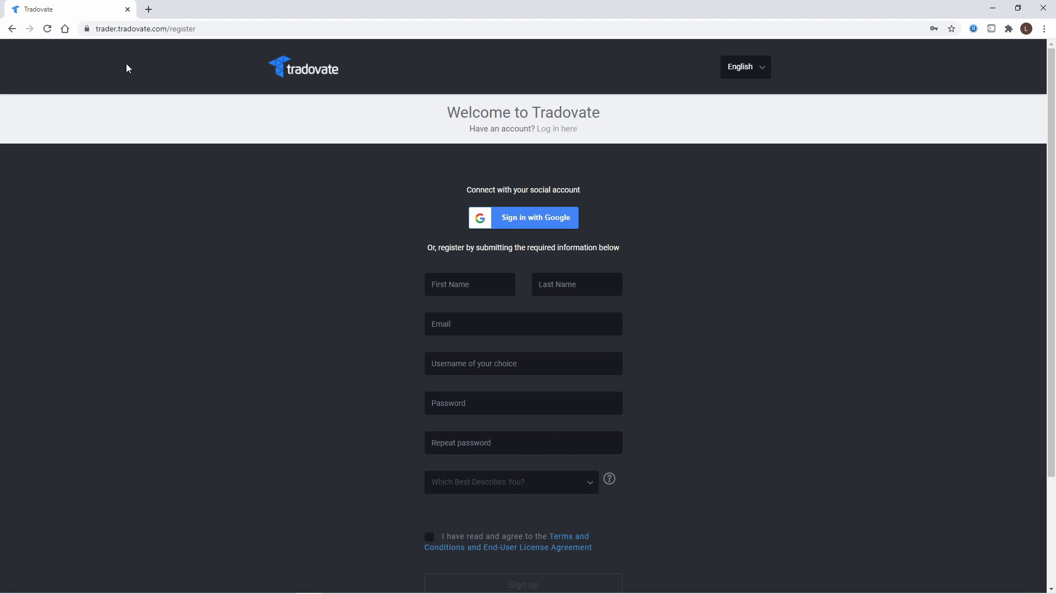
pyautogui.click(12, 29)
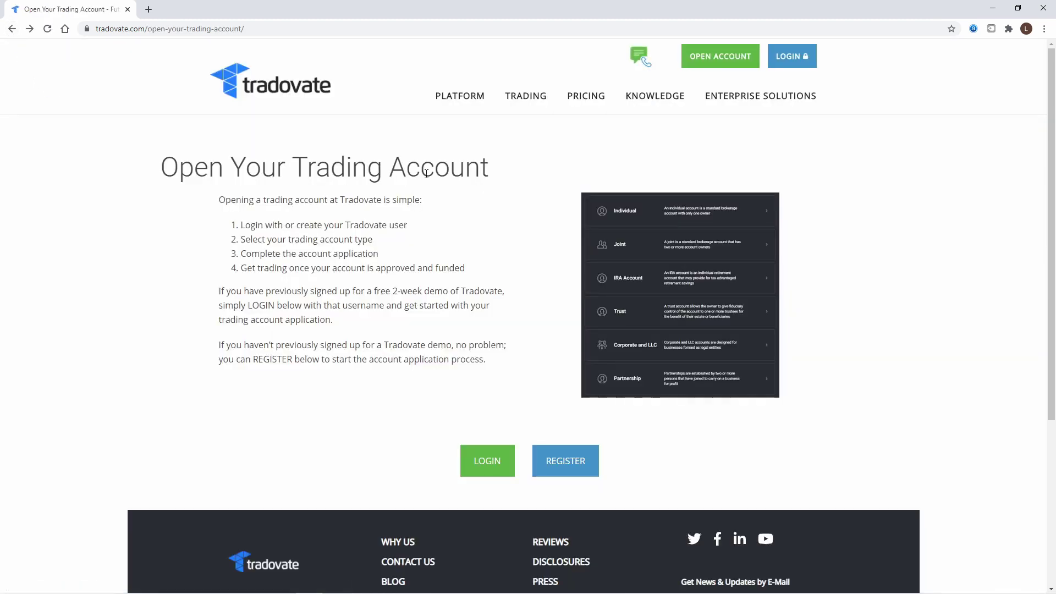
# Log in to the trading platform and enter the live environment.
pyautogui.click(779, 59)
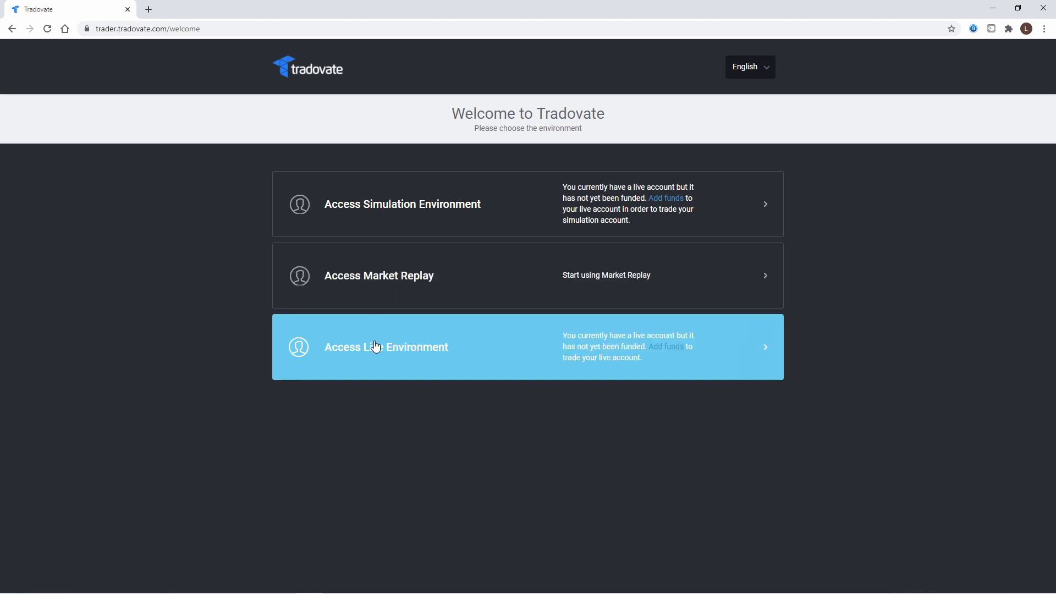
pyautogui.click(375, 346)
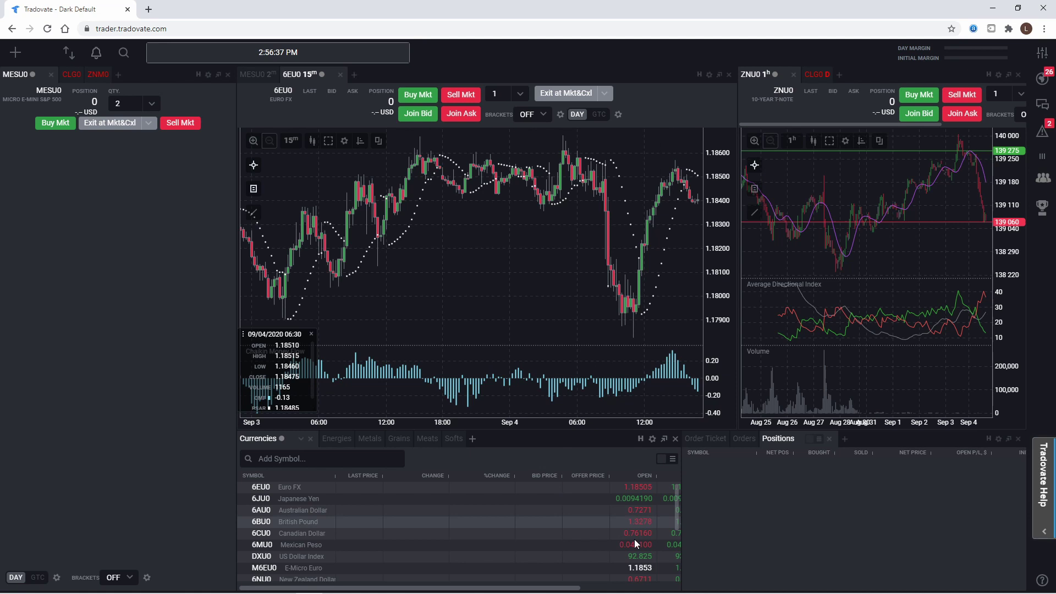
# Remove all chart, DOM, quote board and positions modules from the default workspace, leaving it empty.
pyautogui.click(230, 74)
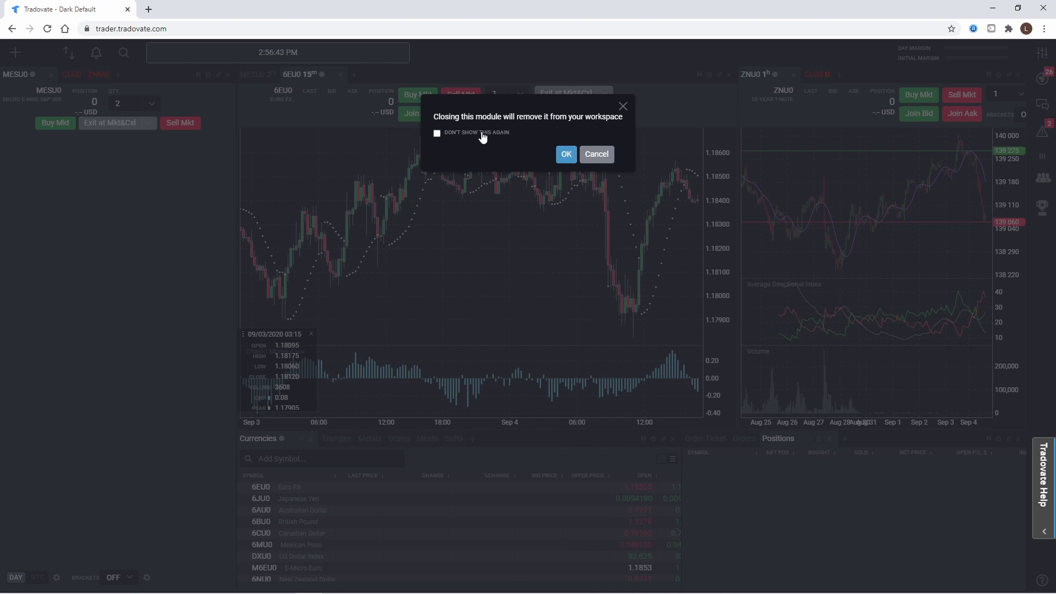
pyautogui.click(559, 154)
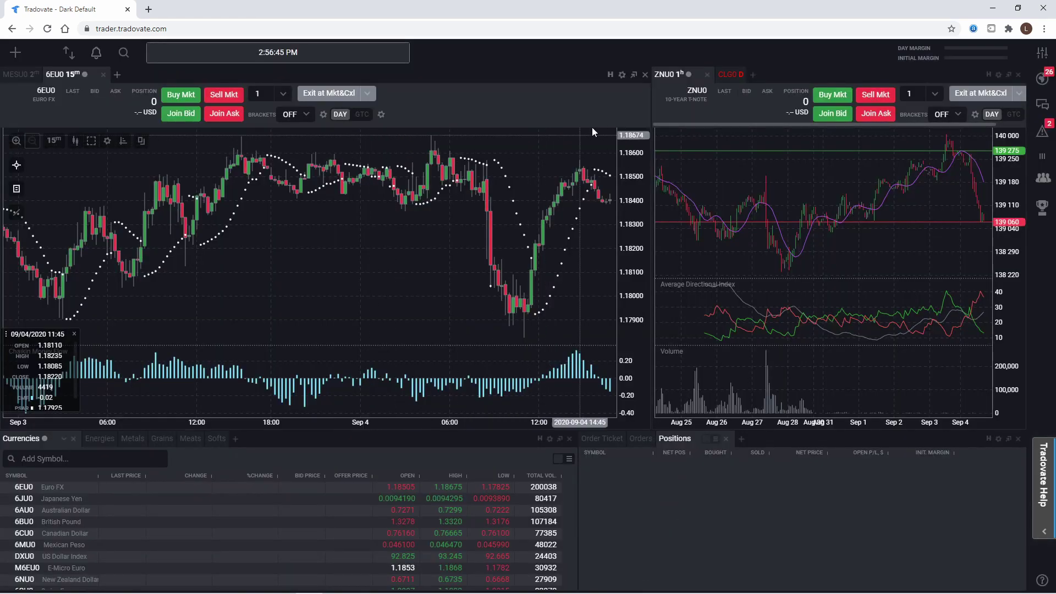
pyautogui.click(646, 75)
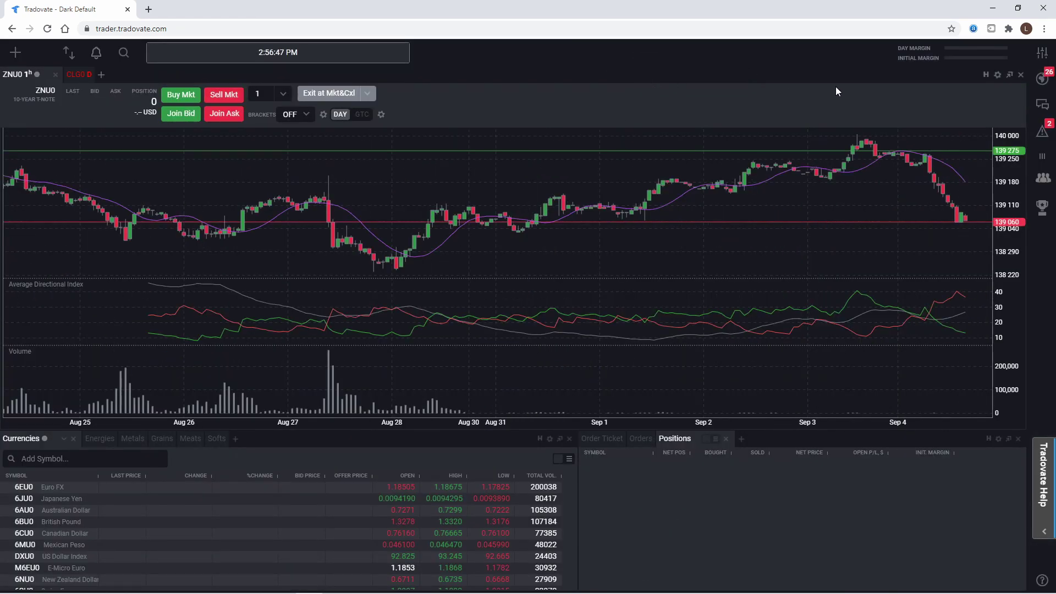
pyautogui.click(1020, 75)
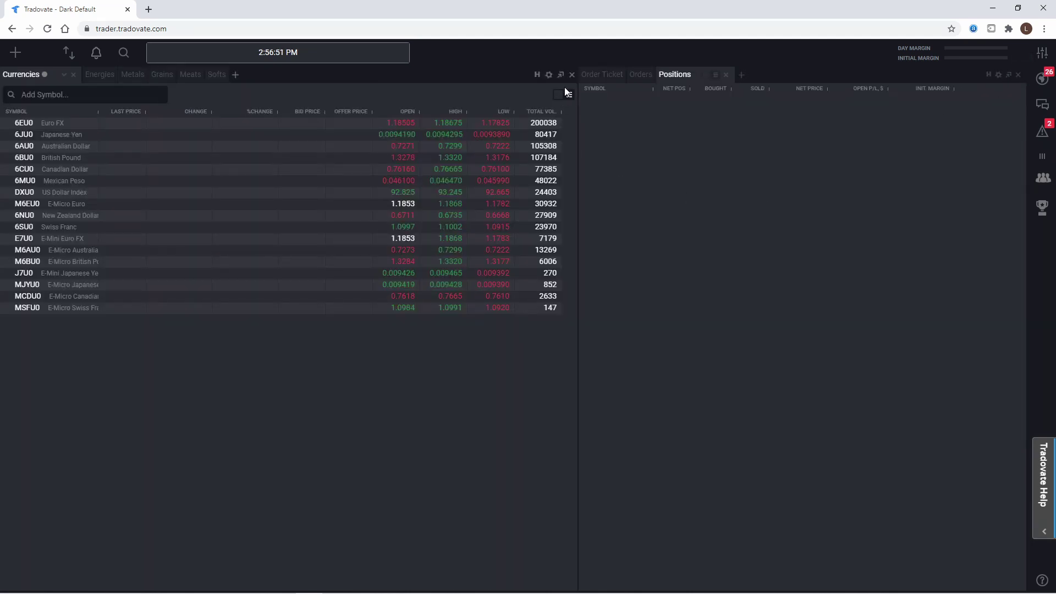
pyautogui.click(571, 75)
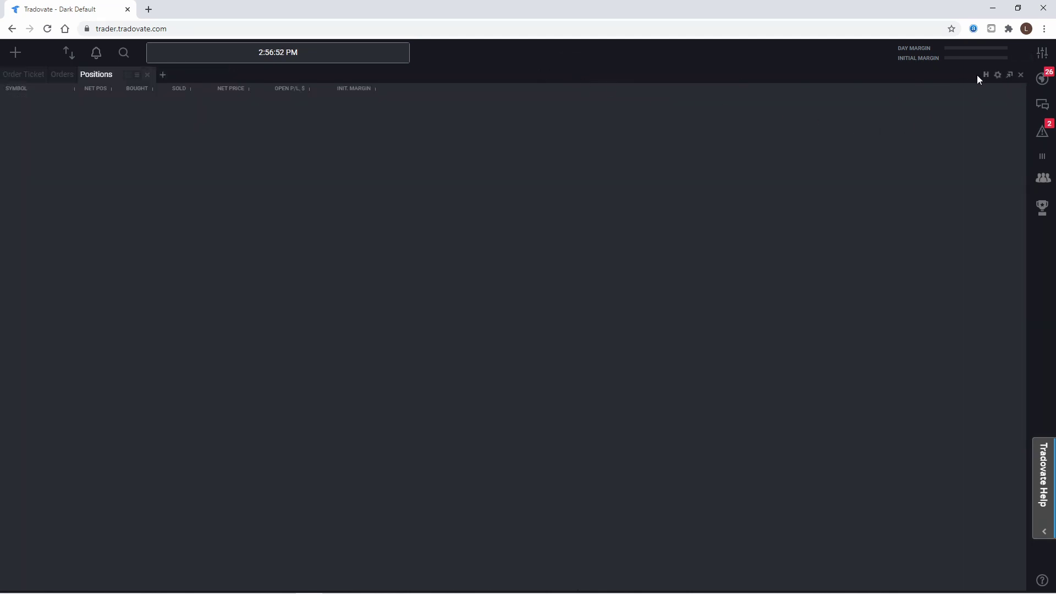
pyautogui.click(1020, 75)
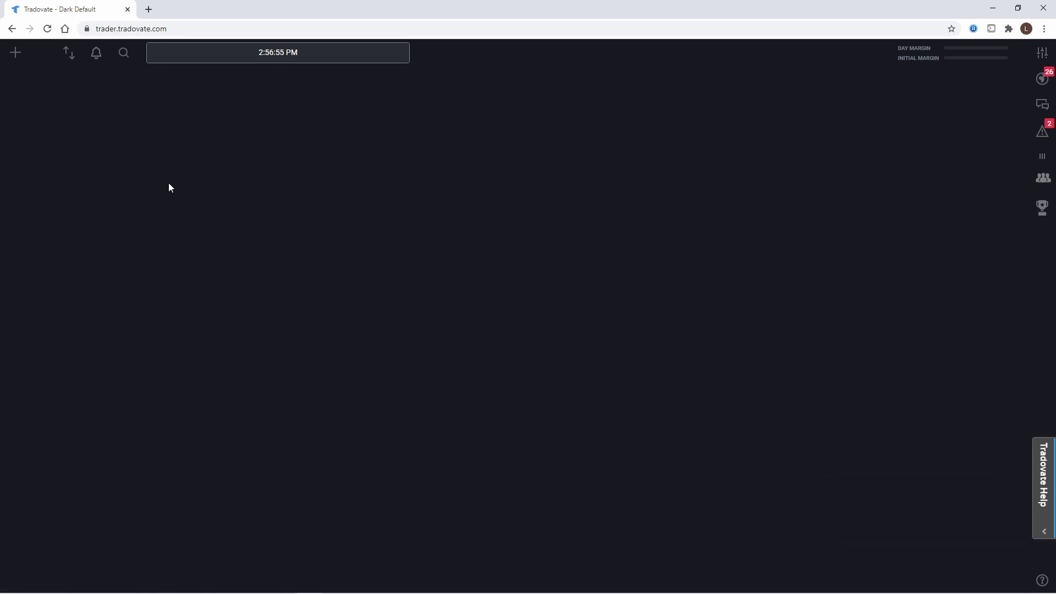
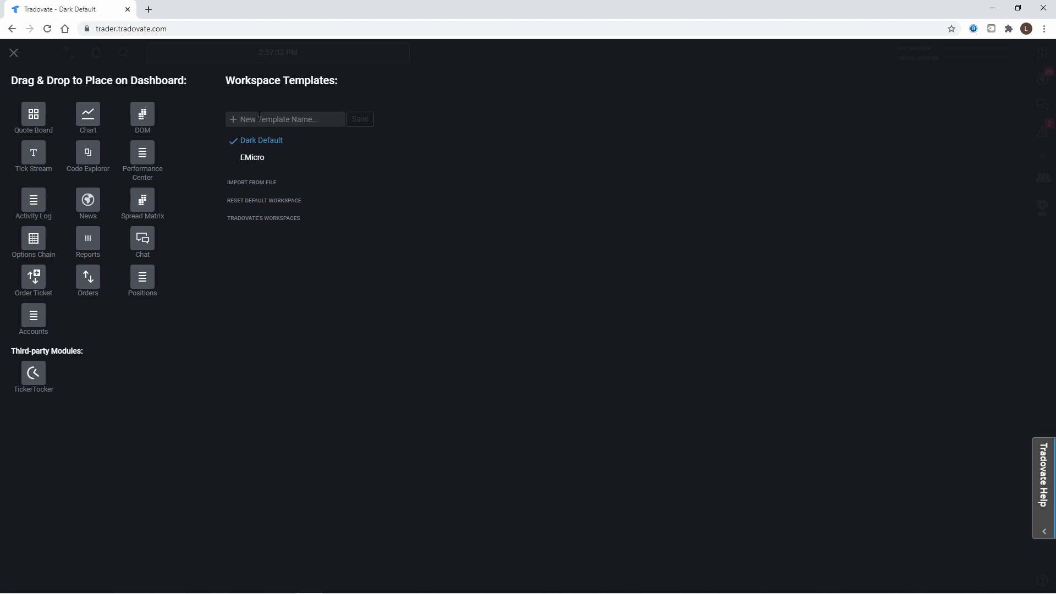
# Save the empty workspace as a new template named Micros.
pyautogui.write('M')
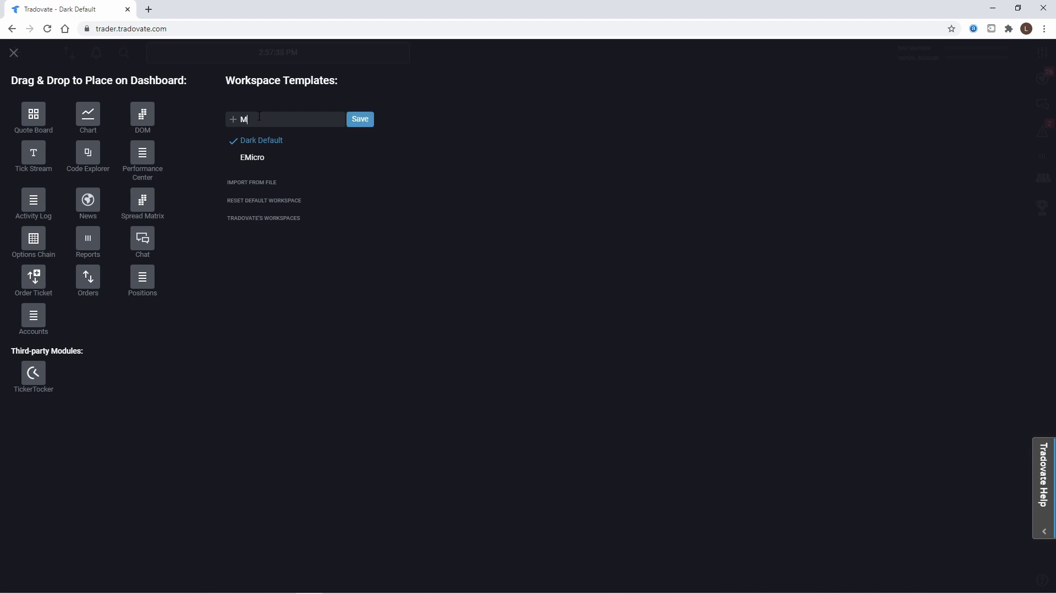
pyautogui.write('icros')
pyautogui.click(360, 121)
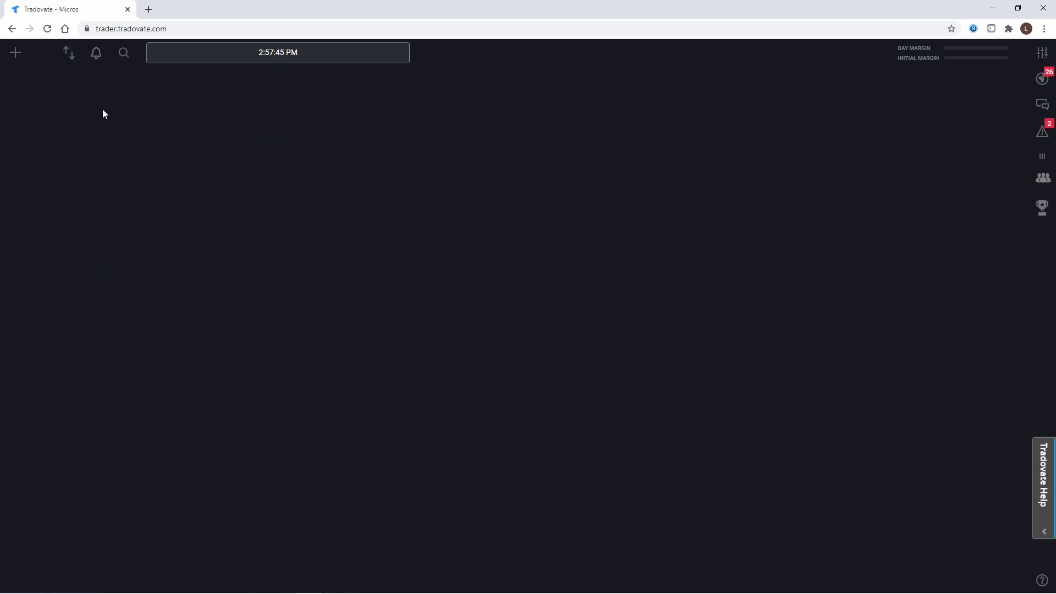
# Add a chart module to the empty workspace and load the Micro E-mini S&P 500 contract MESU0.
pyautogui.click(16, 53)
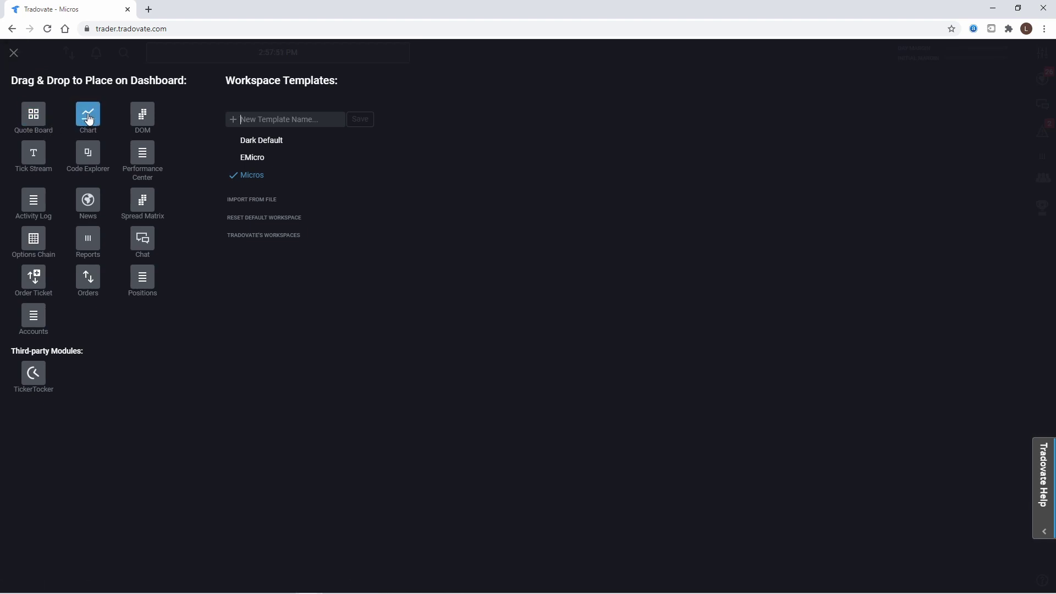
pyautogui.moveTo(89, 119); pyautogui.dragTo(566, 228)
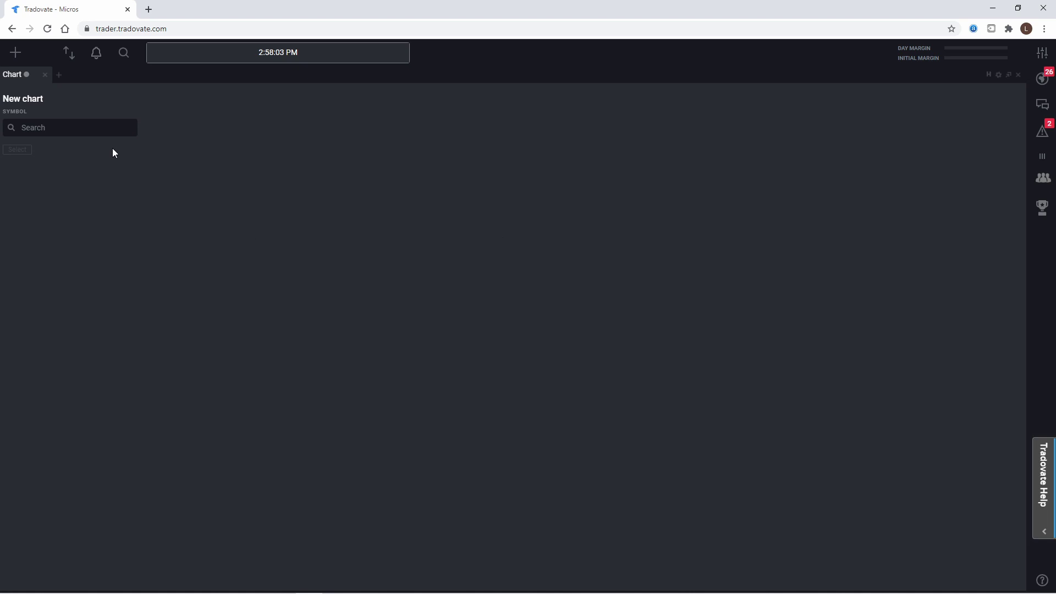
pyautogui.click(108, 127)
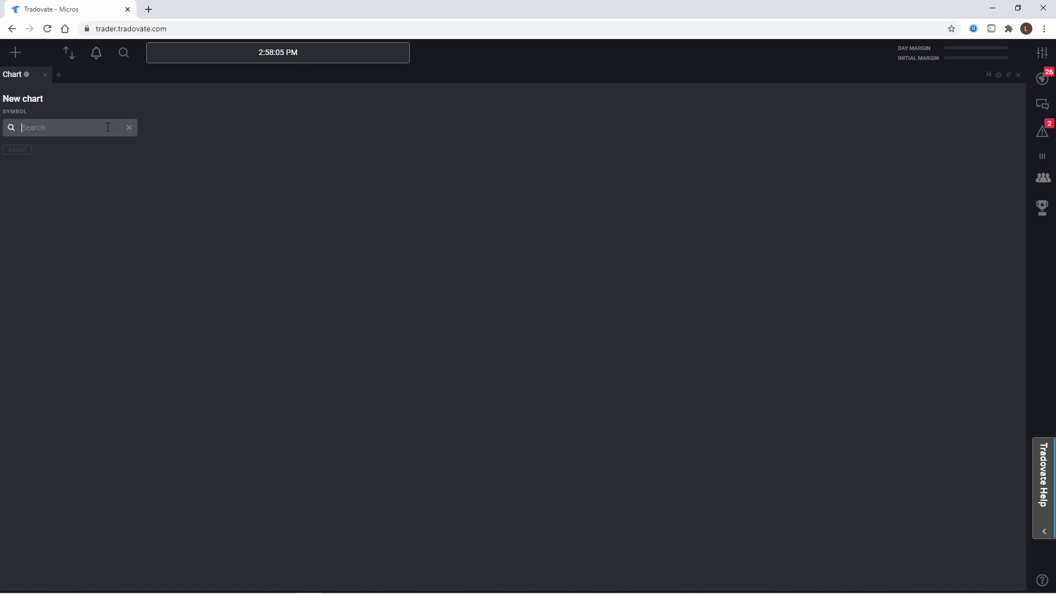
pyautogui.write('mes')
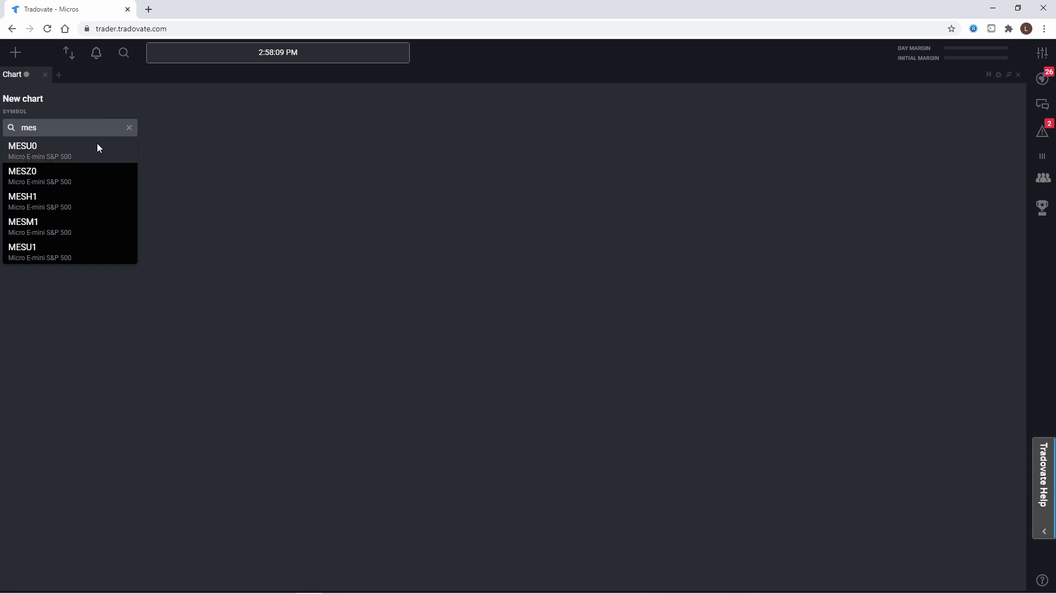
pyautogui.click(96, 147)
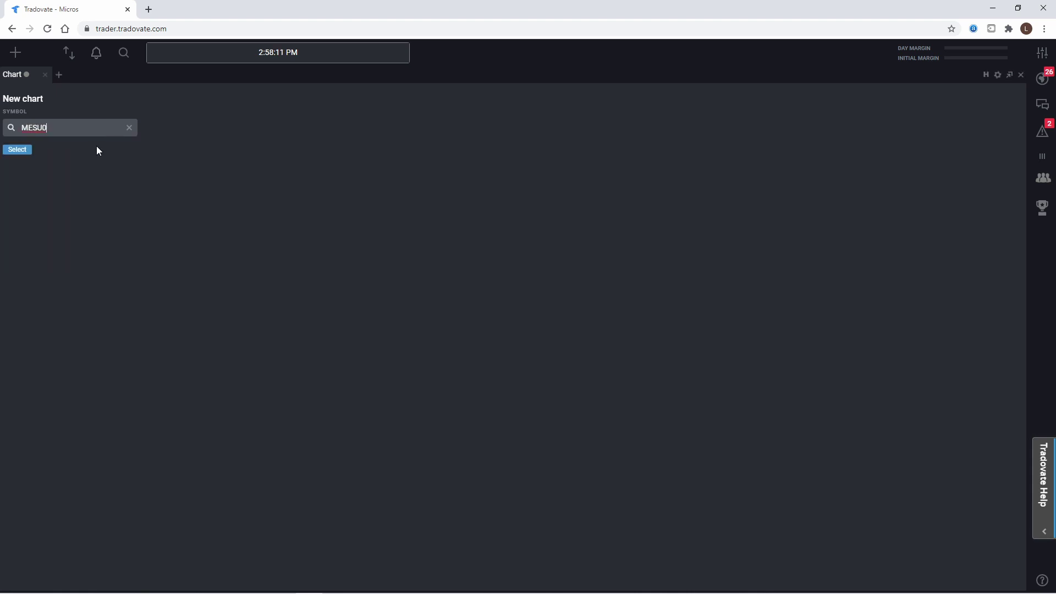
pyautogui.click(21, 150)
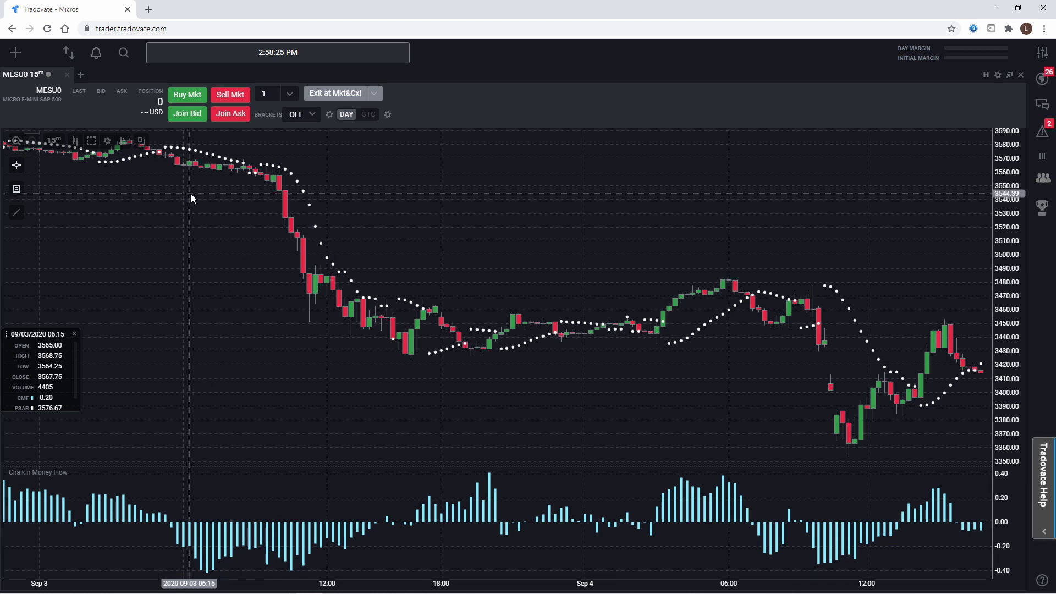
# Place a second chart module to the right of the existing chart and load MESU0 in it.
pyautogui.click(20, 57)
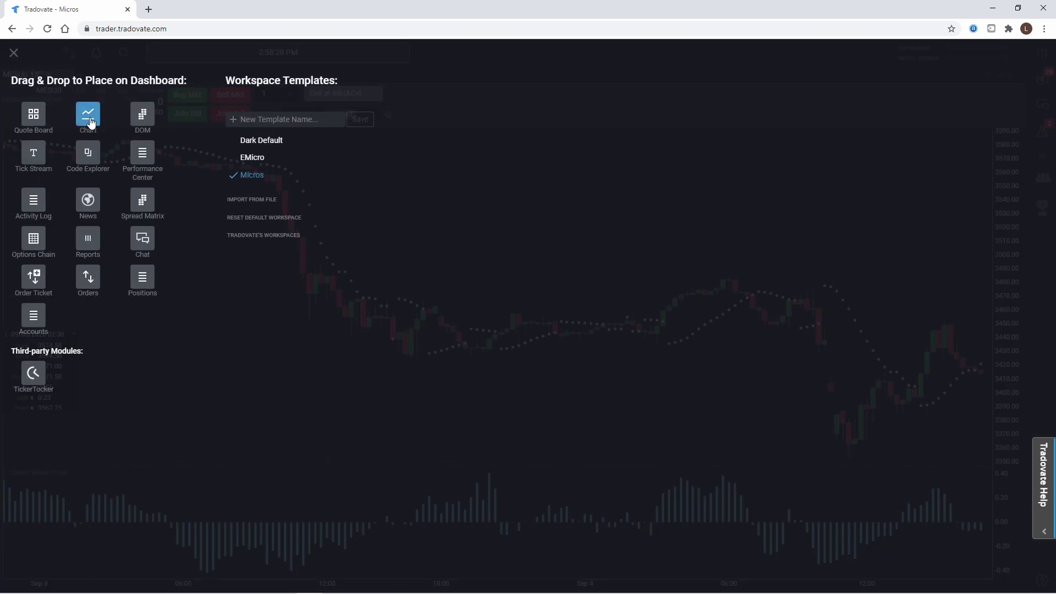
pyautogui.moveTo(91, 122); pyautogui.dragTo(812, 227)
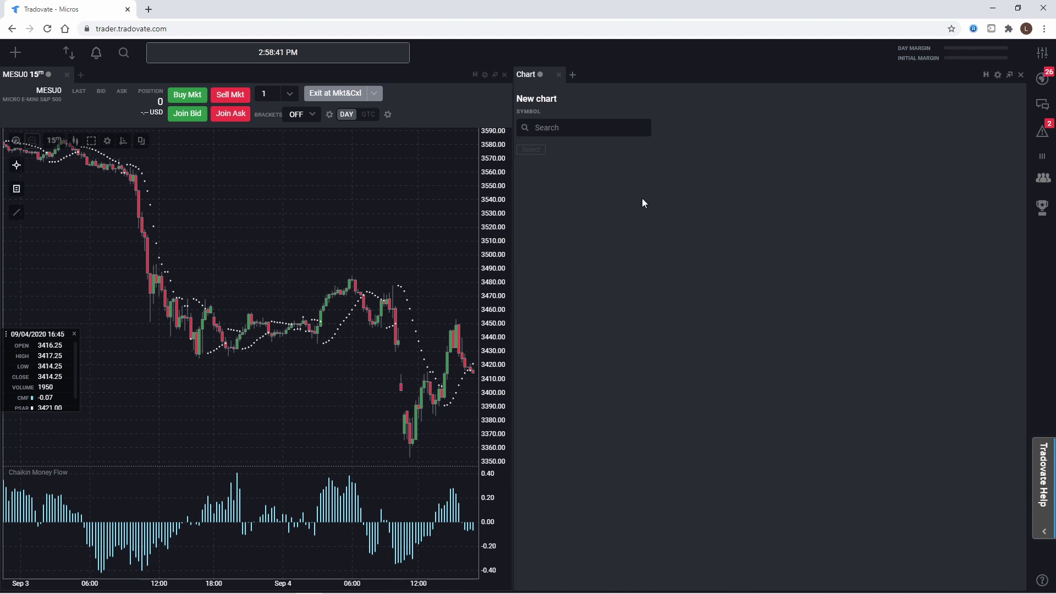
pyautogui.click(569, 130)
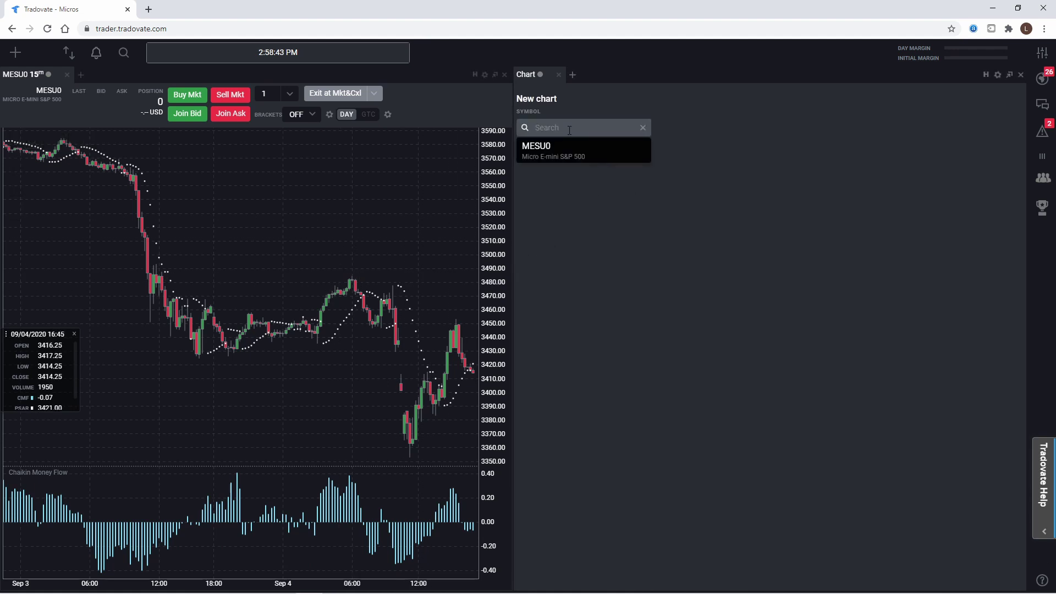
pyautogui.click(562, 144)
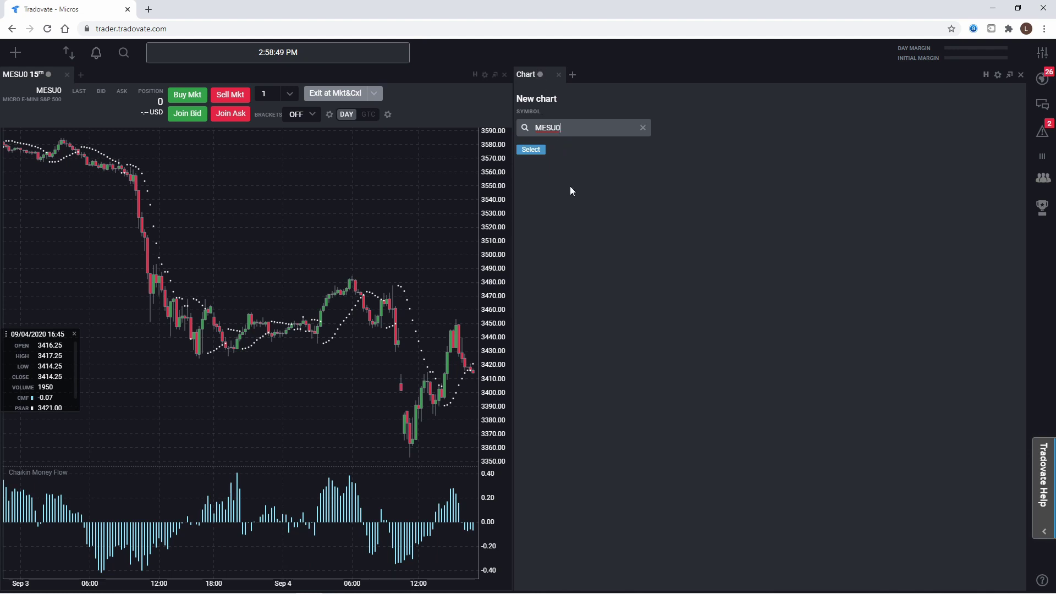
pyautogui.click(531, 150)
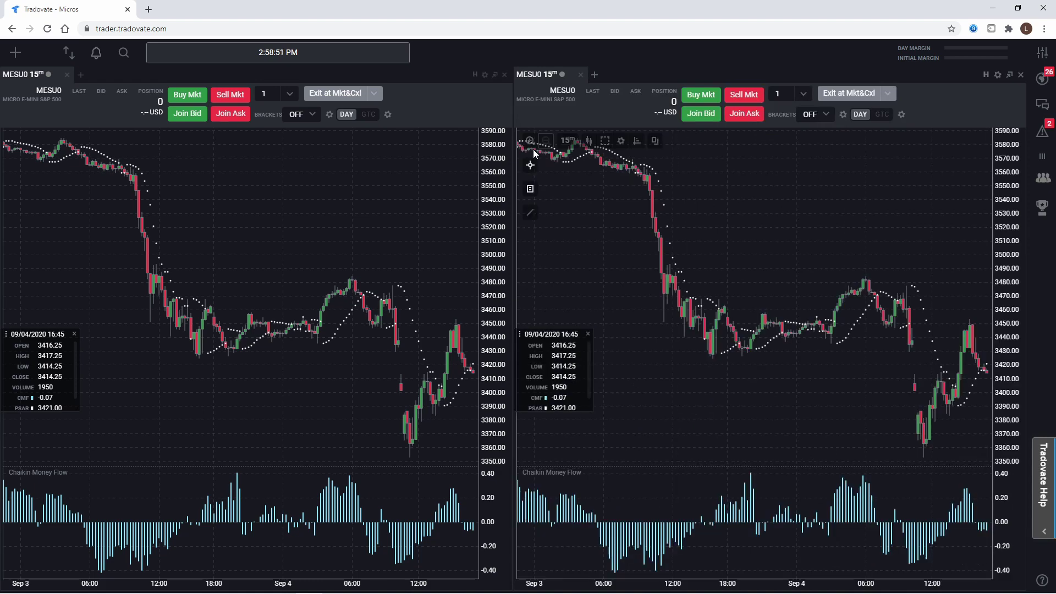
# Place a DOM module to the right of the second chart and load MESU0 in it.
pyautogui.click(16, 53)
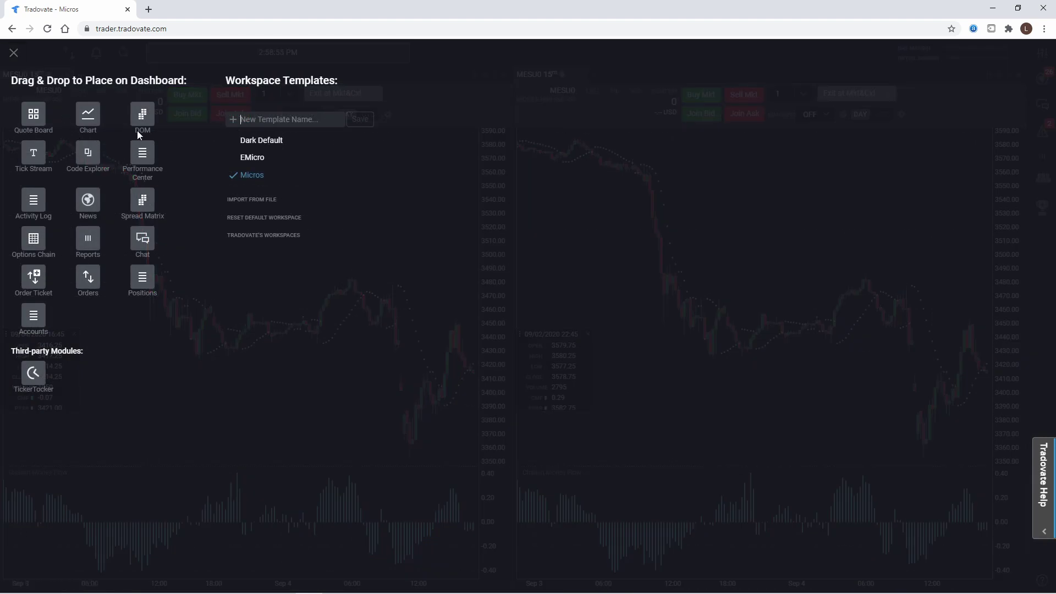
pyautogui.moveTo(137, 130); pyautogui.dragTo(952, 210)
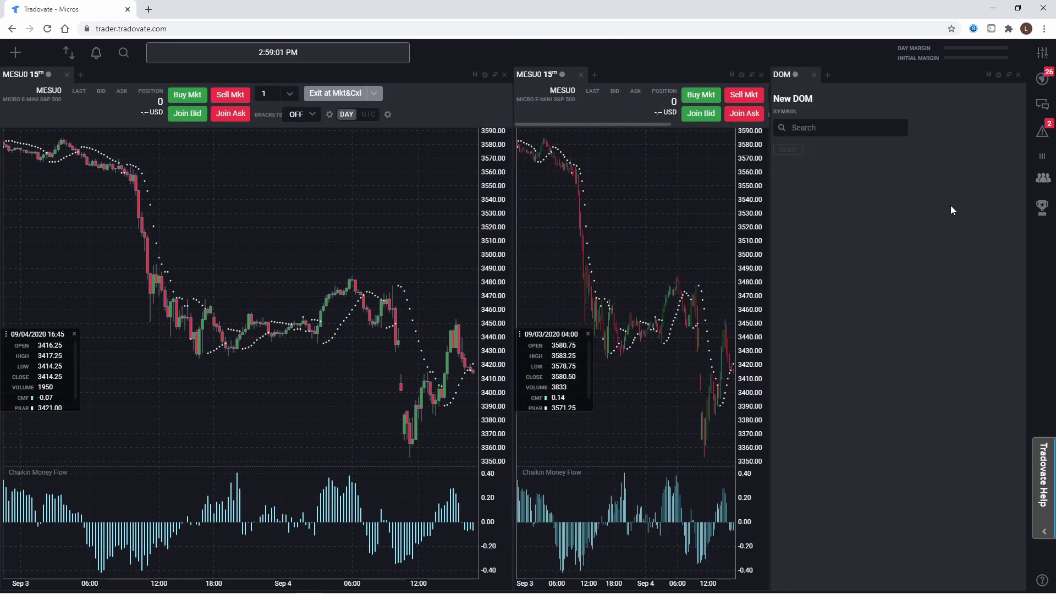
pyautogui.click(836, 127)
pyautogui.click(834, 146)
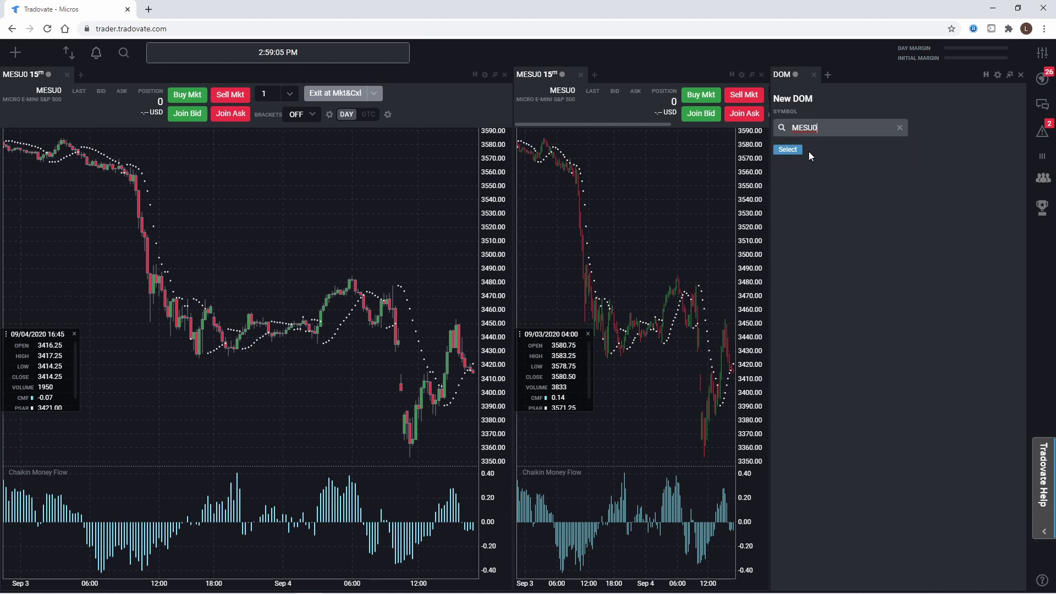
pyautogui.click(792, 149)
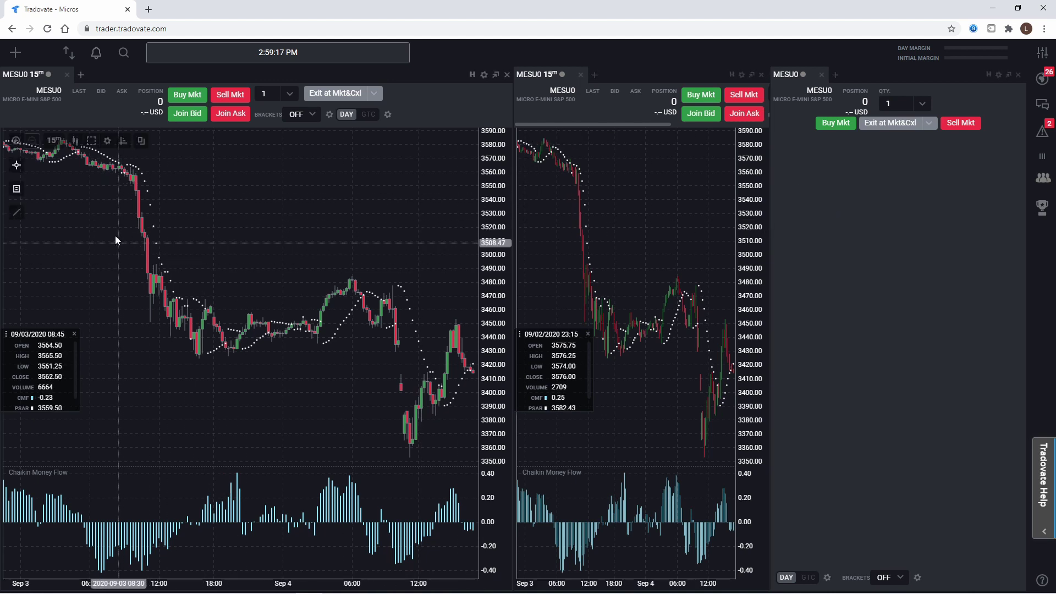
# Place an Order Ticket module beneath the second chart, shorten it, and even out the widths of the two charts.
pyautogui.click(17, 54)
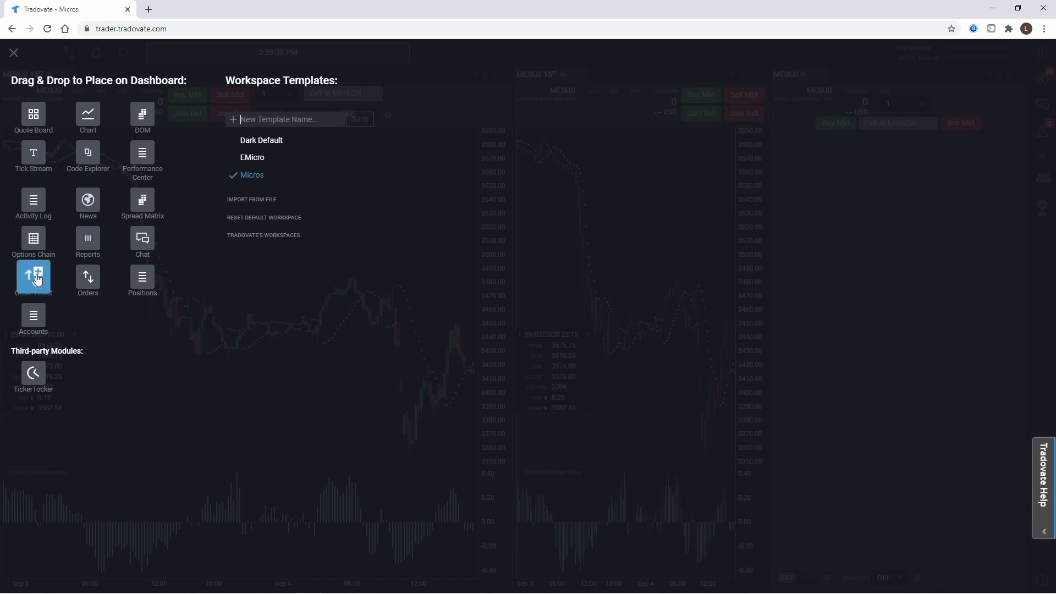
pyautogui.moveTo(36, 279); pyautogui.dragTo(587, 470)
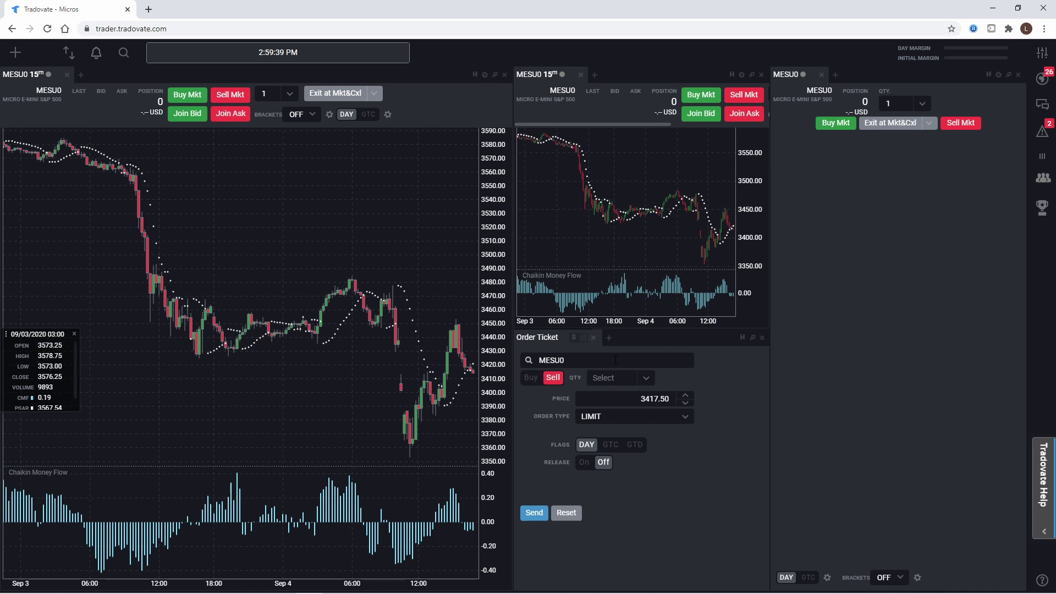
pyautogui.moveTo(628, 328); pyautogui.dragTo(627, 438)
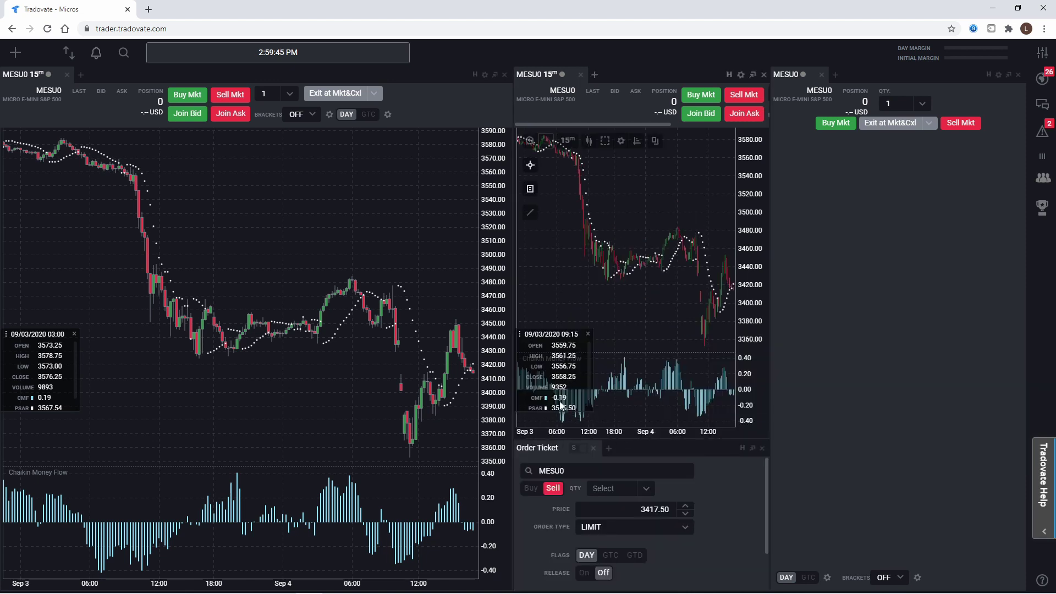
pyautogui.moveTo(509, 369); pyautogui.dragTo(378, 384)
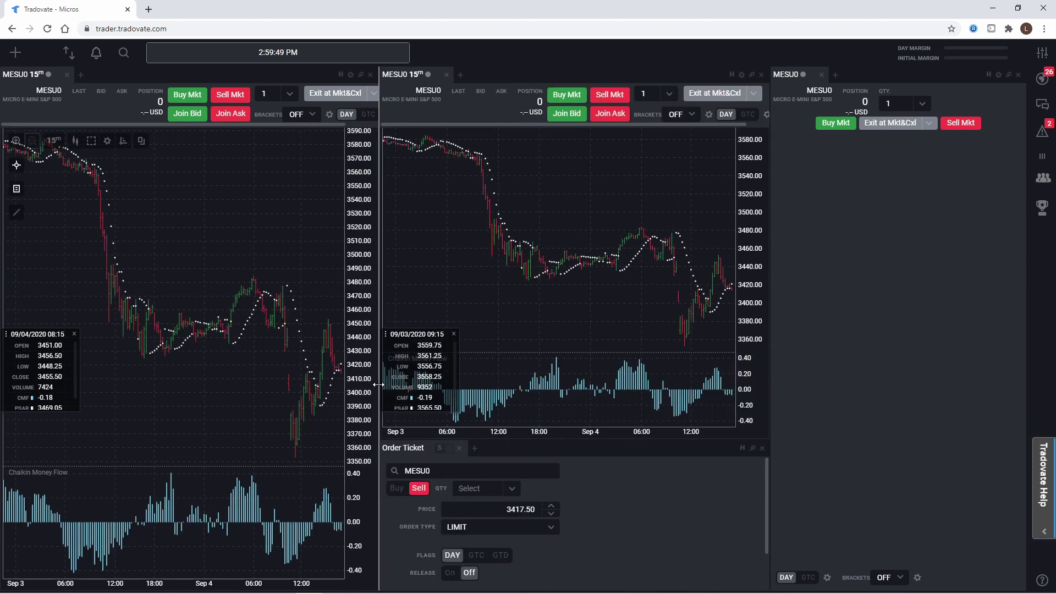
# Place a Quote Board module to the right of the Order Ticket and add MESU0 to it.
pyautogui.click(16, 53)
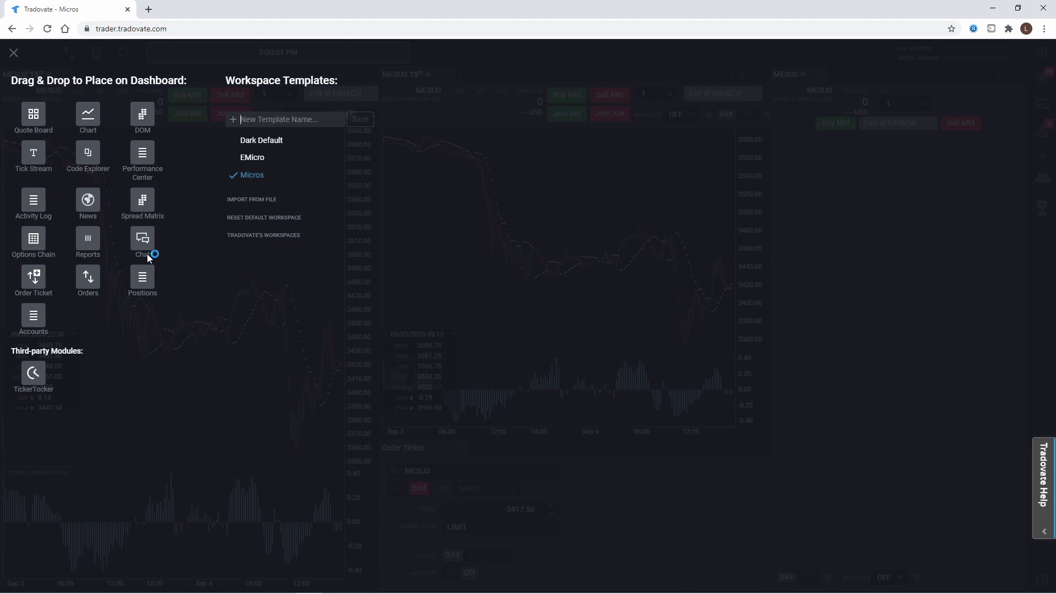
pyautogui.moveTo(36, 114); pyautogui.dragTo(754, 545)
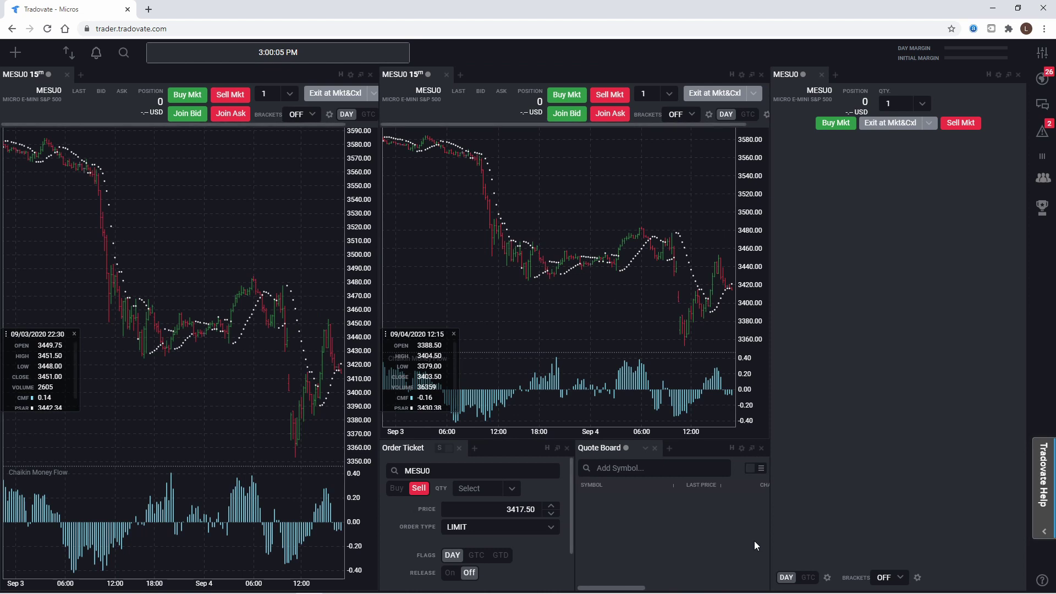
pyautogui.click(652, 469)
pyautogui.click(630, 487)
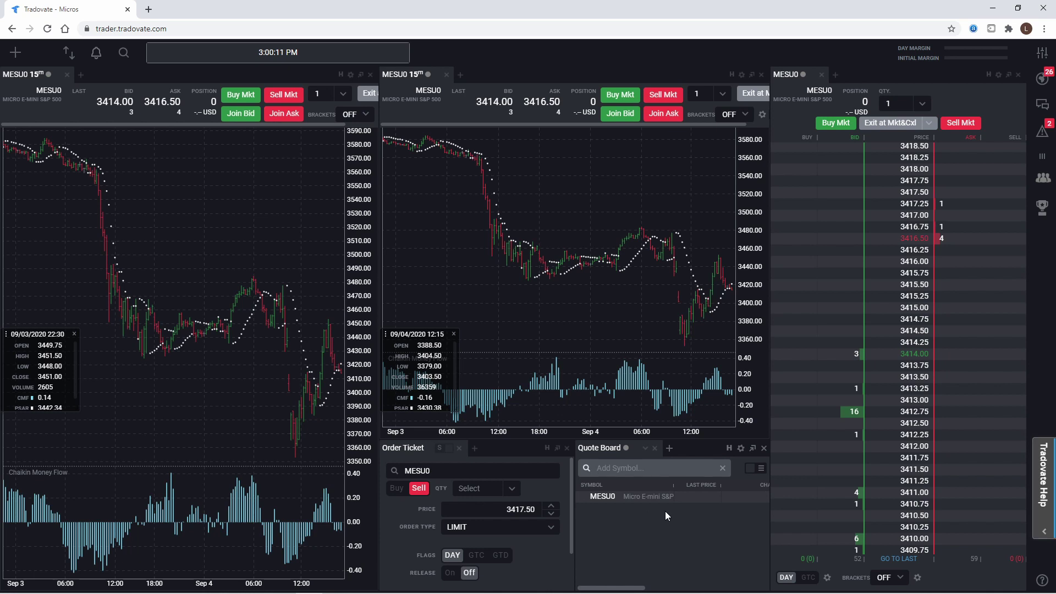
pyautogui.click(636, 522)
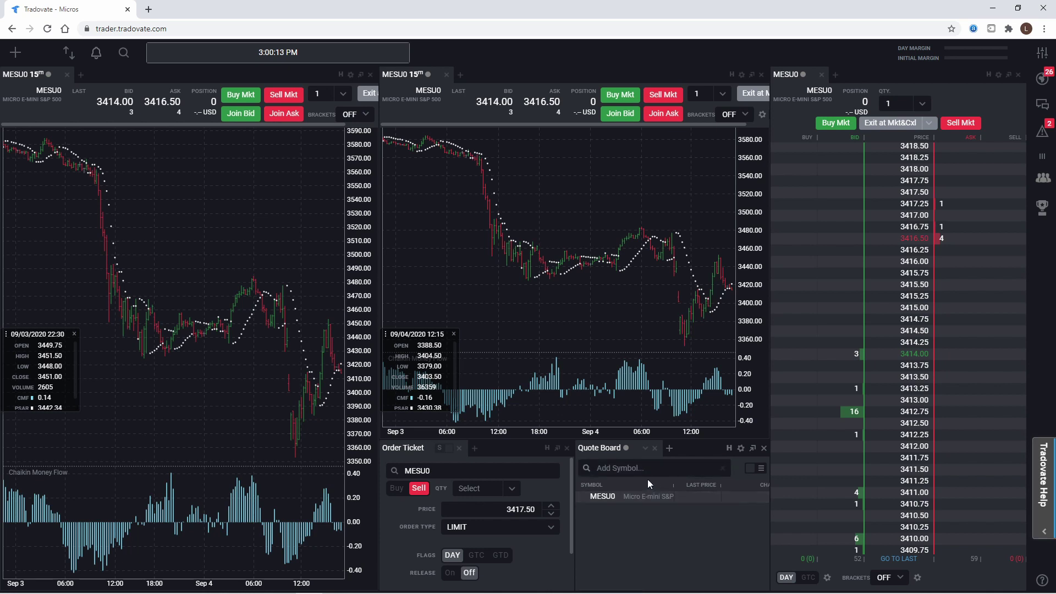
pyautogui.click(595, 495)
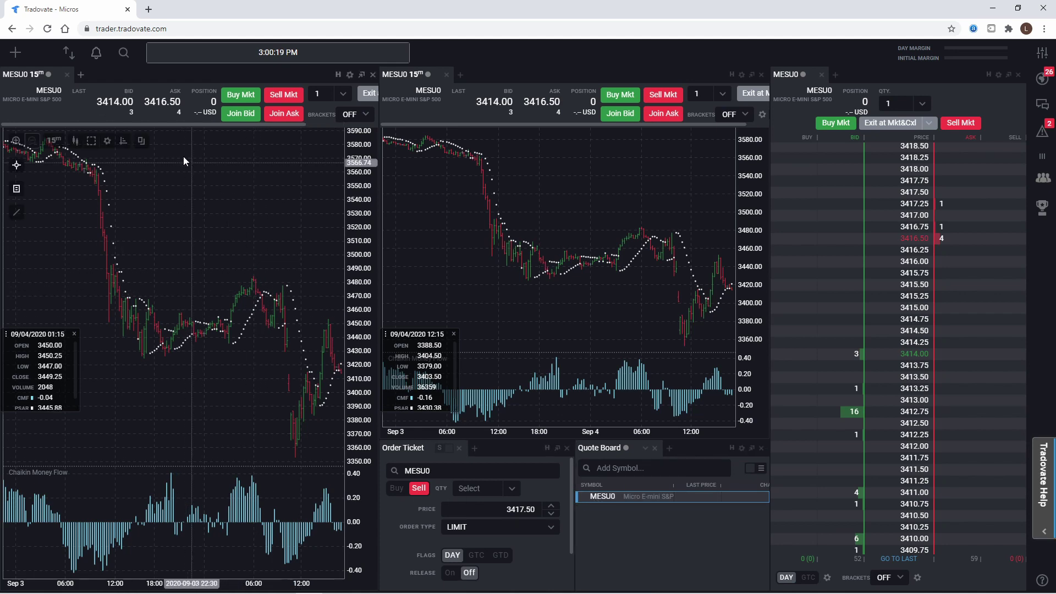
# Place a Positions module beneath the first chart and shorten it to line up with the Order Ticket's upper edge.
pyautogui.click(22, 59)
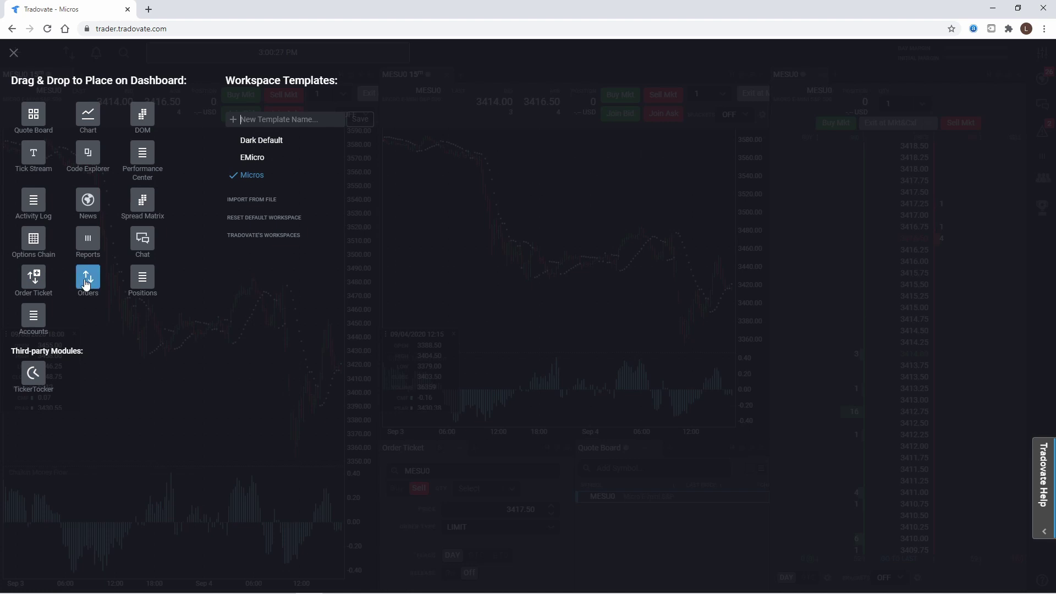
pyautogui.moveTo(143, 276); pyautogui.dragTo(164, 500)
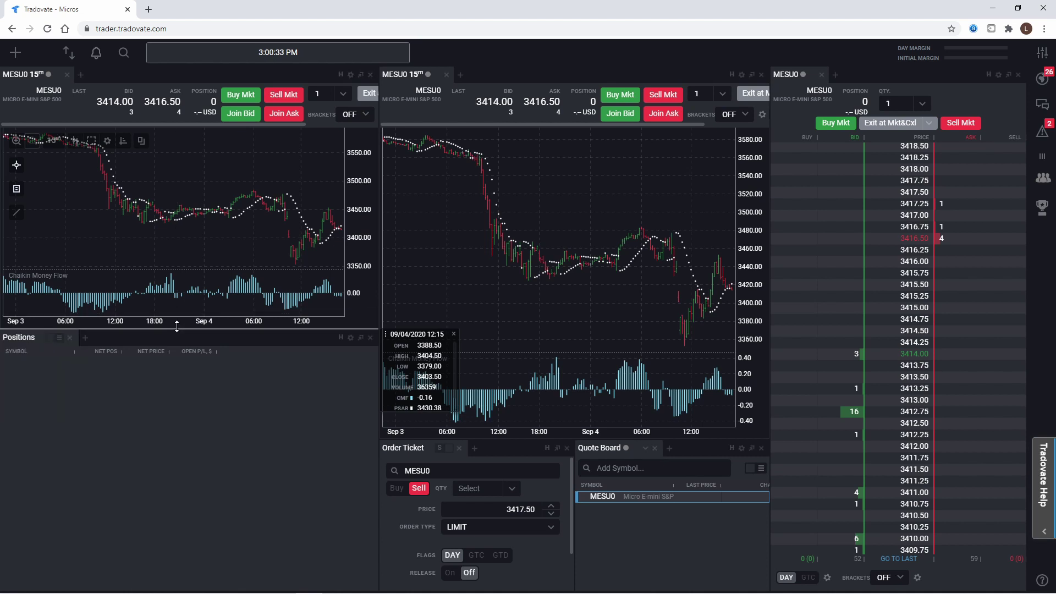
pyautogui.moveTo(179, 330); pyautogui.dragTo(178, 462)
pyautogui.moveTo(187, 445); pyautogui.dragTo(190, 439)
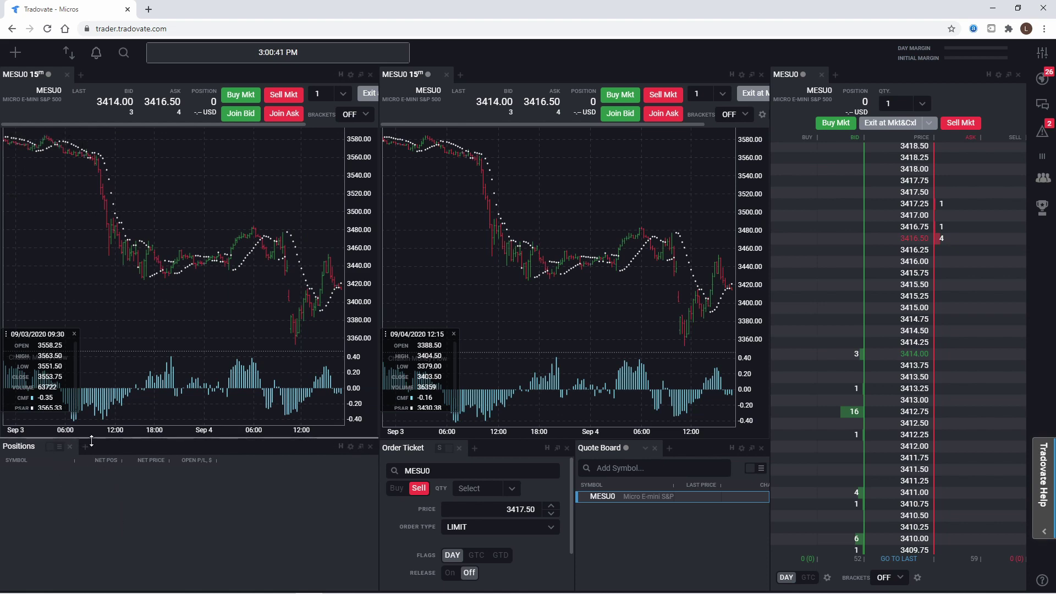
# Add the Orders module as a tab beside Positions, bring Positions back to the front, and slightly widen the Order Ticket.
pyautogui.click(16, 58)
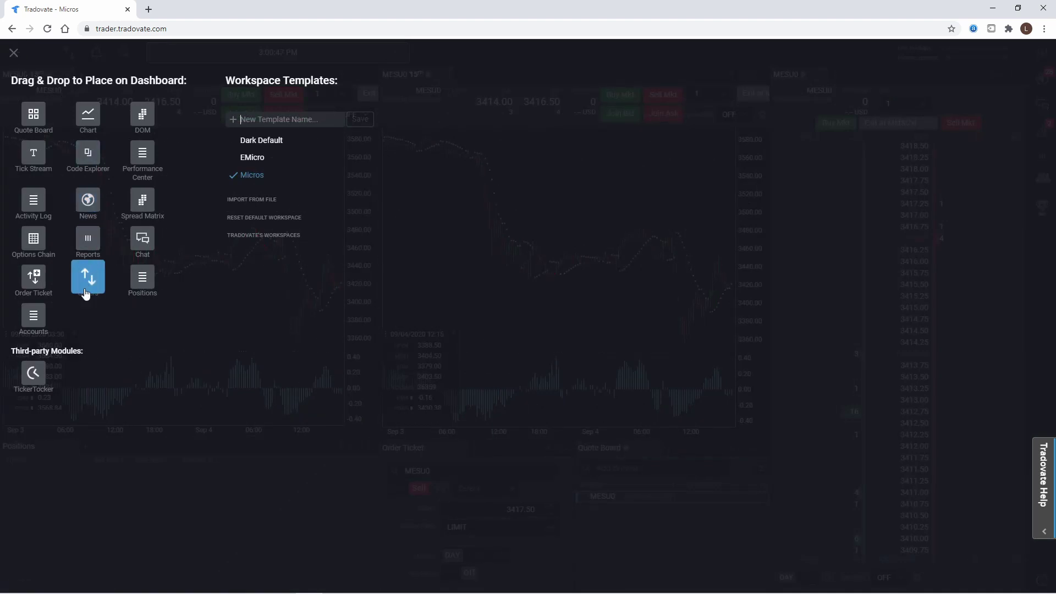
pyautogui.moveTo(86, 288); pyautogui.dragTo(101, 447)
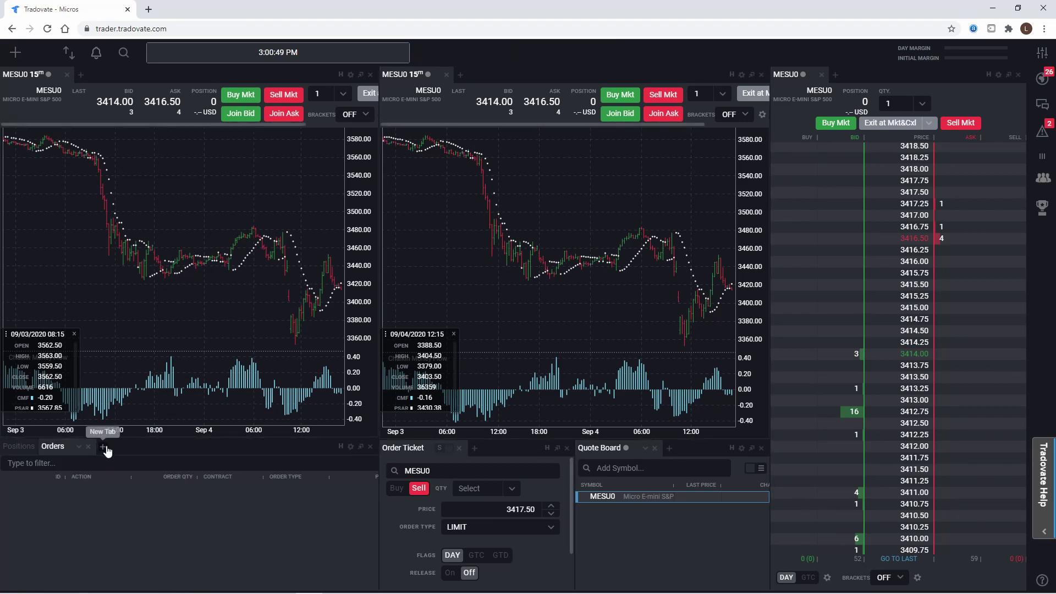
pyautogui.click(22, 446)
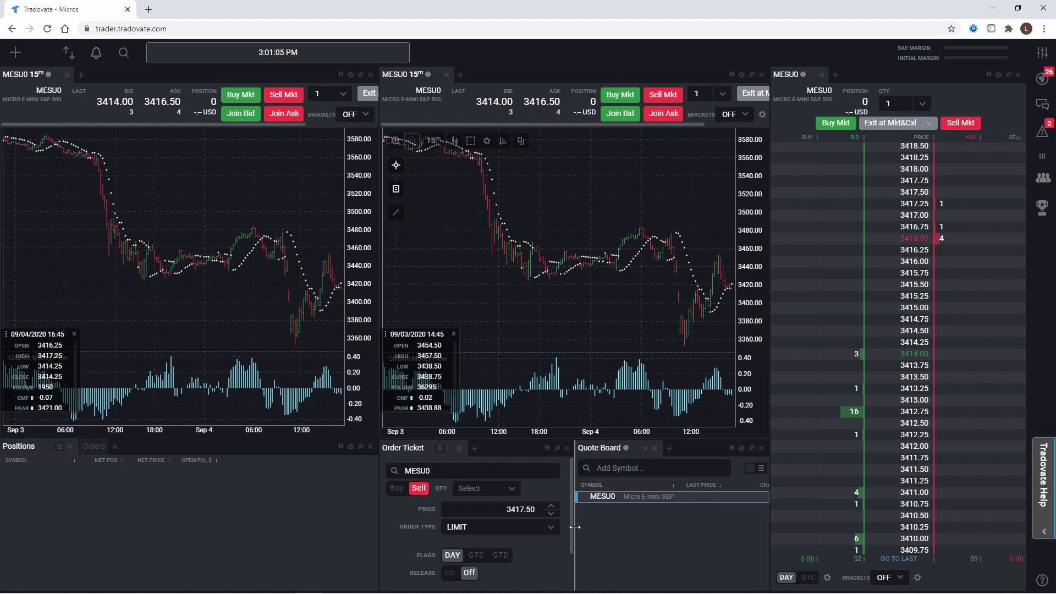
pyautogui.moveTo(575, 529); pyautogui.dragTo(579, 527)
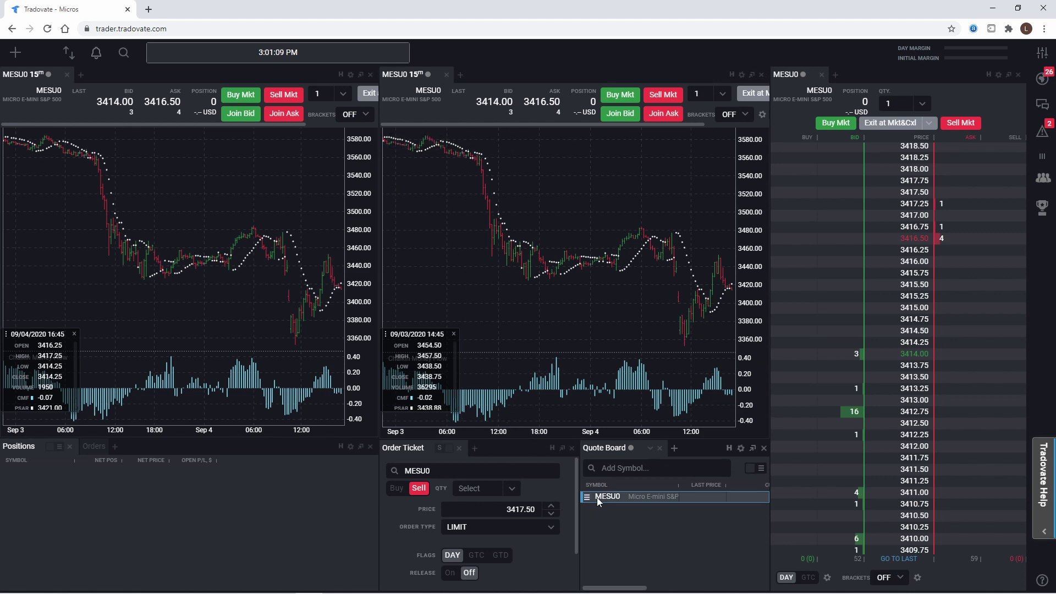
# Add the Performance Center module as a tab beside Orders and look through its trade statistics and P&L history.
pyautogui.click(15, 53)
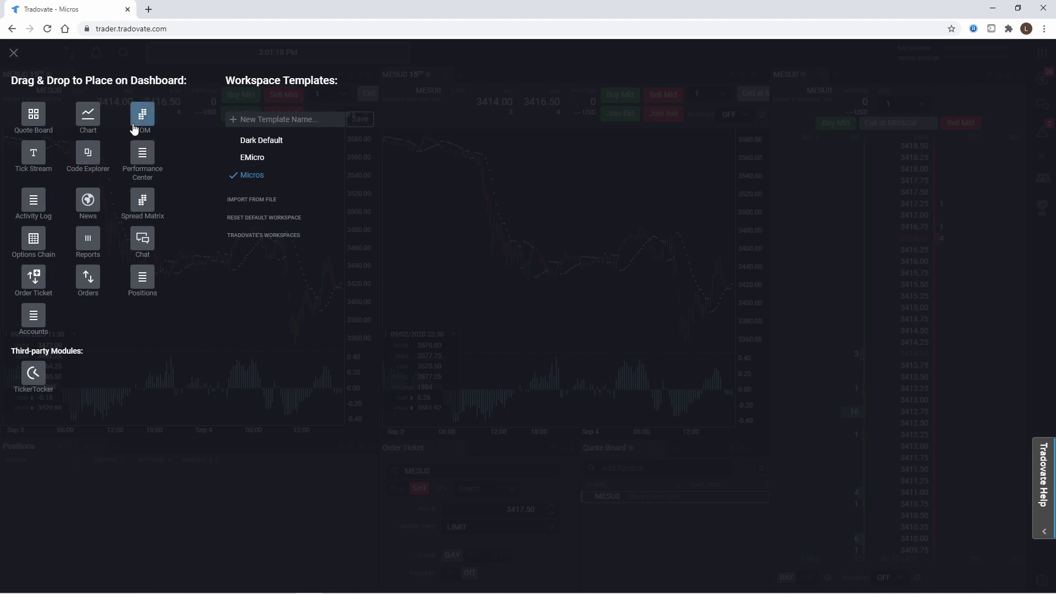
pyautogui.moveTo(140, 153); pyautogui.dragTo(133, 447)
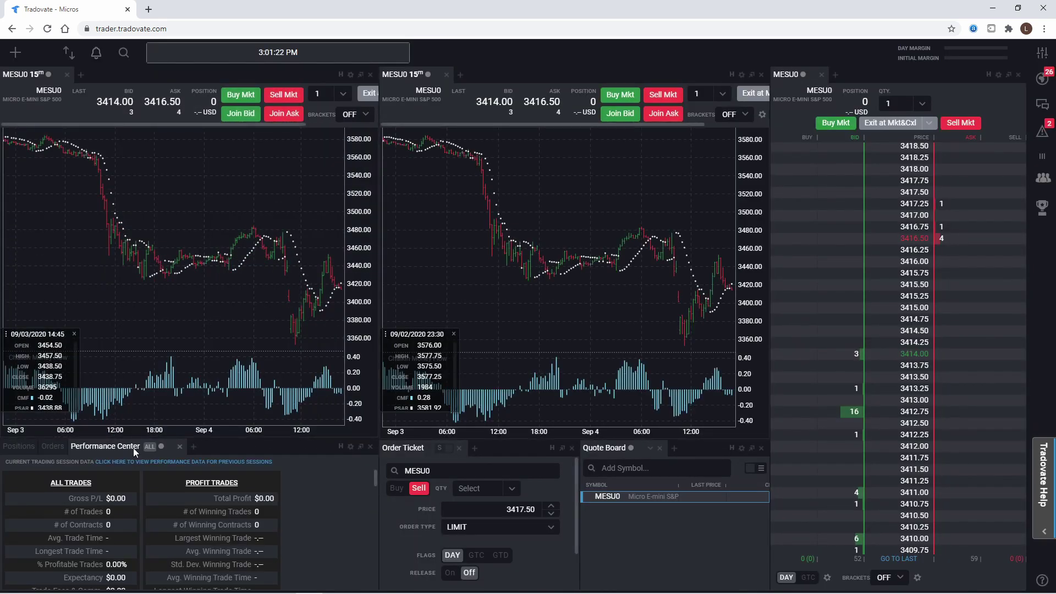
pyautogui.scroll(-5, 189, 514)
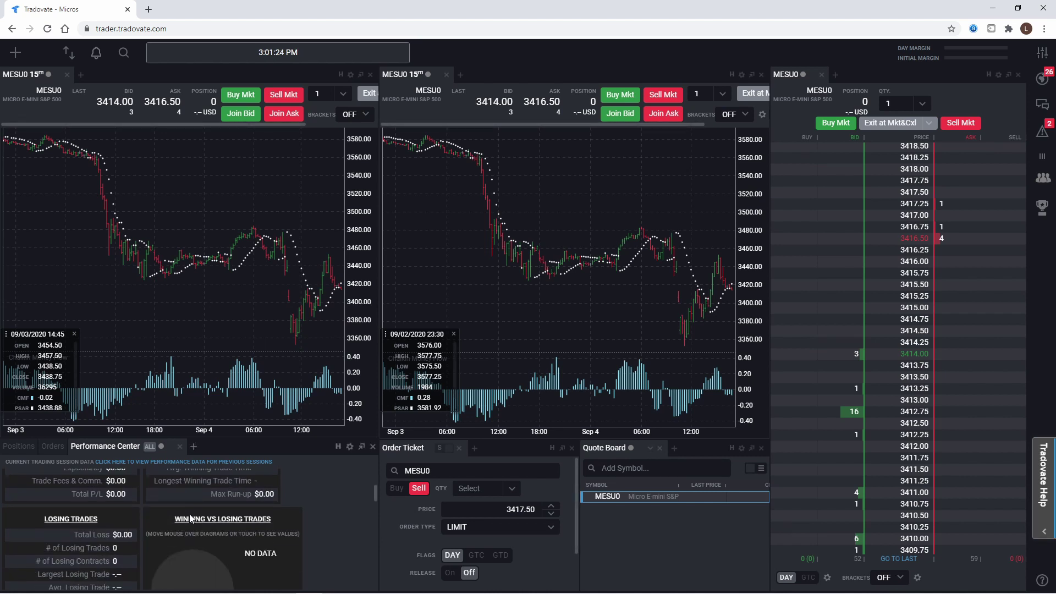
pyautogui.scroll(-1, 190, 521)
pyautogui.scroll(-4, 178, 505)
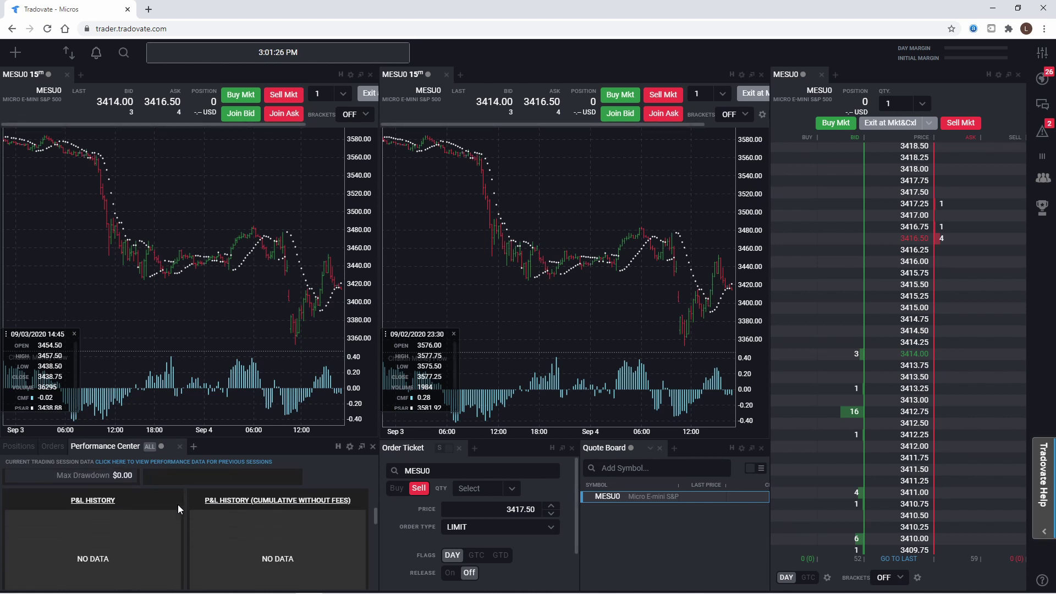
pyautogui.scroll(10, 177, 504)
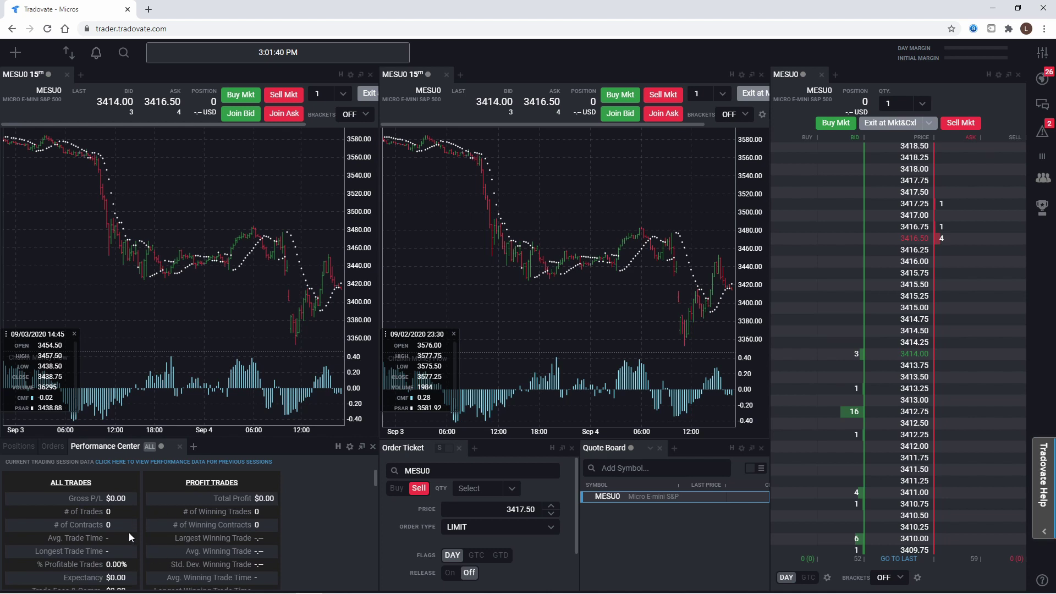
pyautogui.scroll(-1, 118, 556)
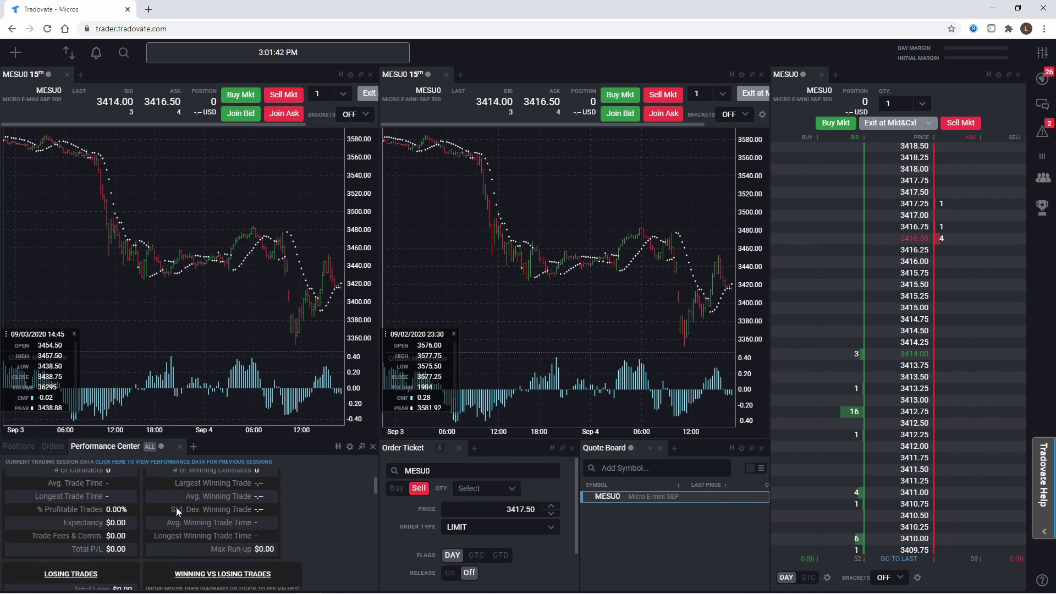
pyautogui.scroll(1, 173, 507)
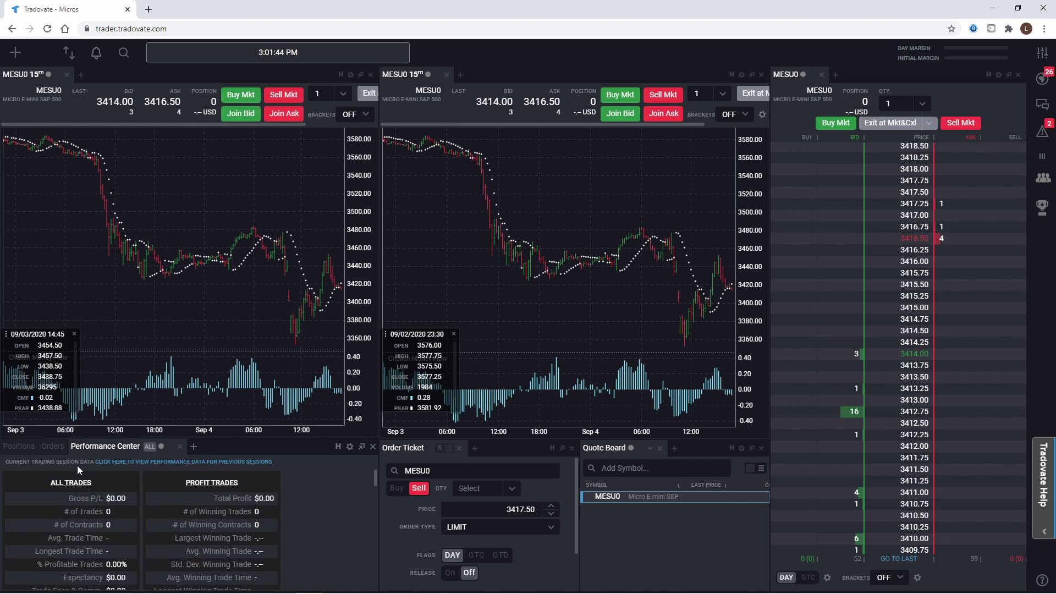
# Add the Activity Log module as a tab beside Performance Center and add the filter mes to it.
pyautogui.click(16, 52)
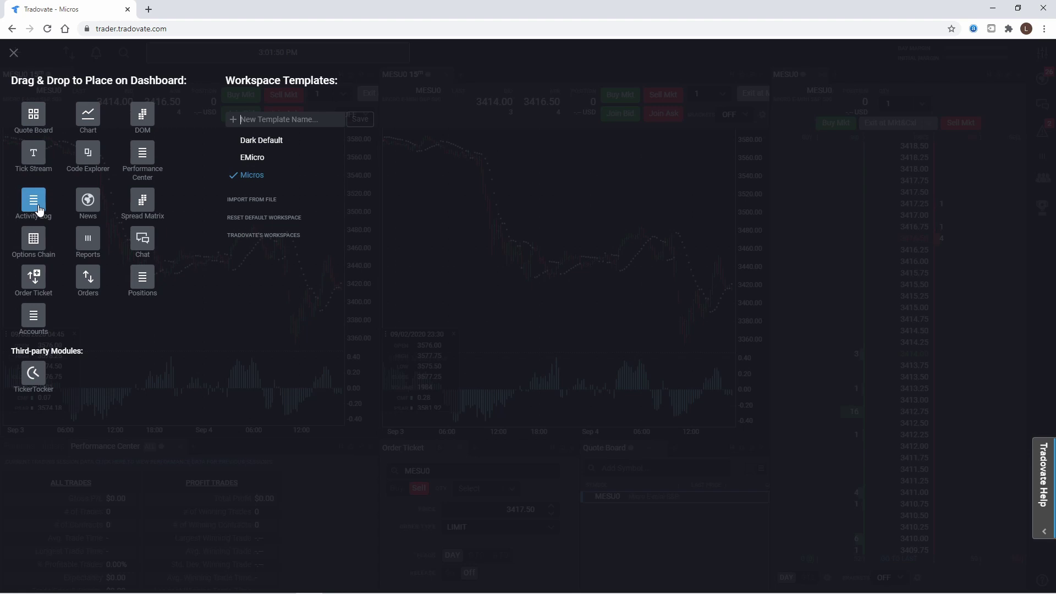
pyautogui.moveTo(40, 209); pyautogui.dragTo(253, 459)
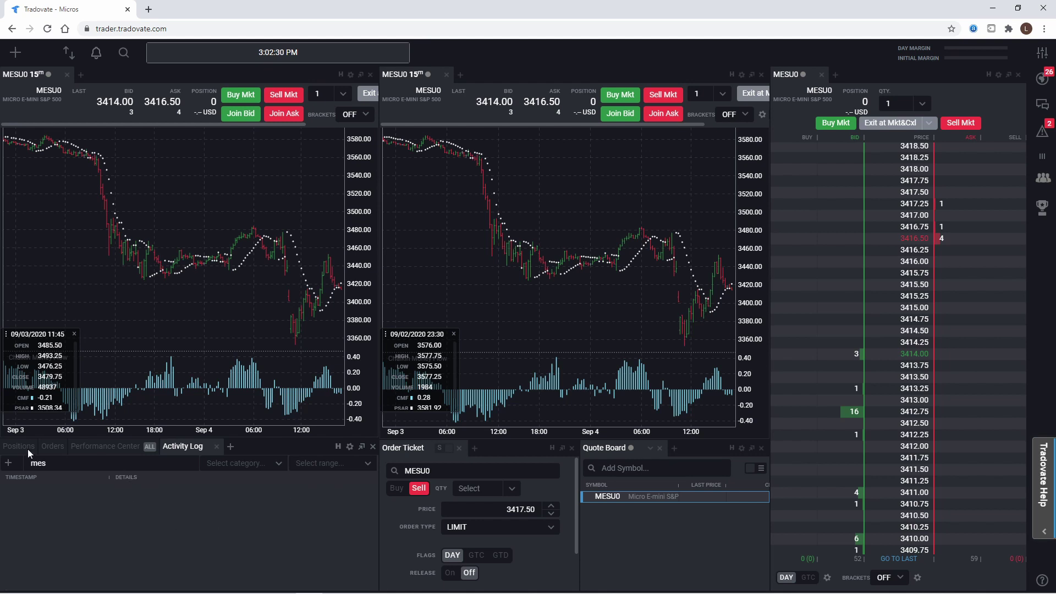
pyautogui.click(8, 462)
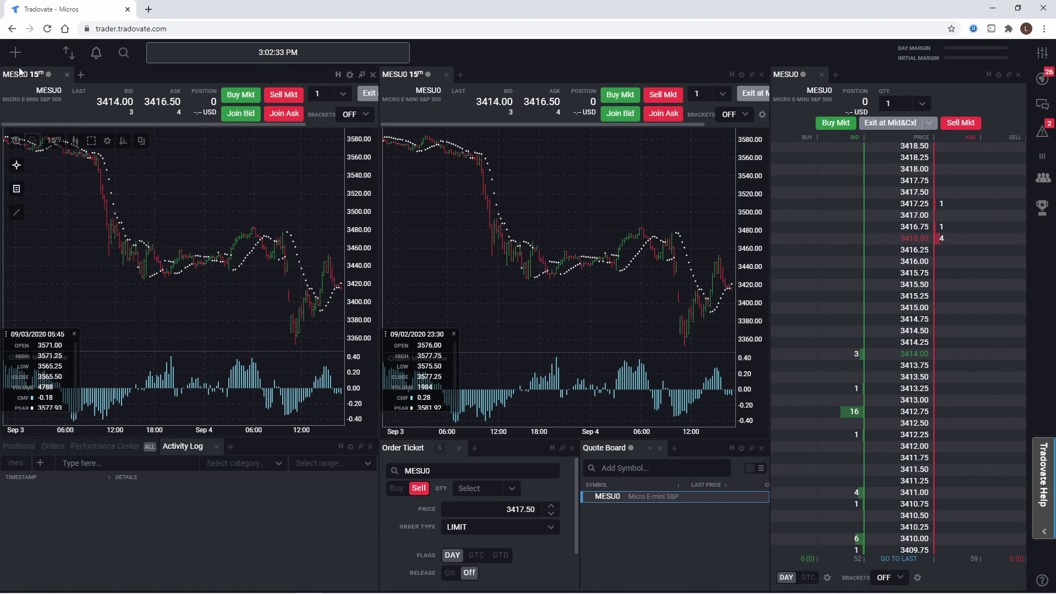
pyautogui.click(15, 52)
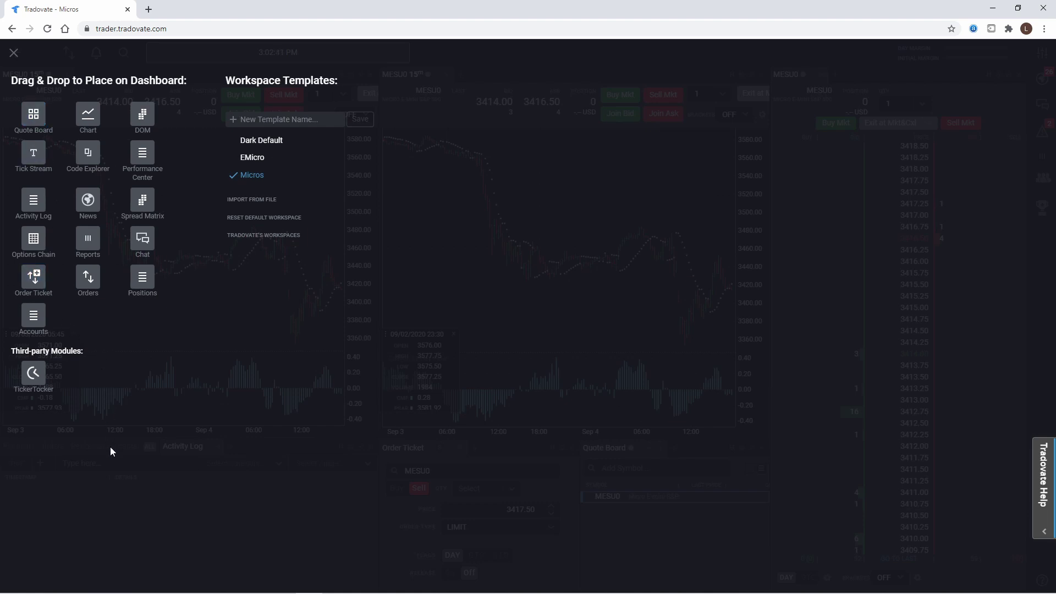
pyautogui.click(15, 53)
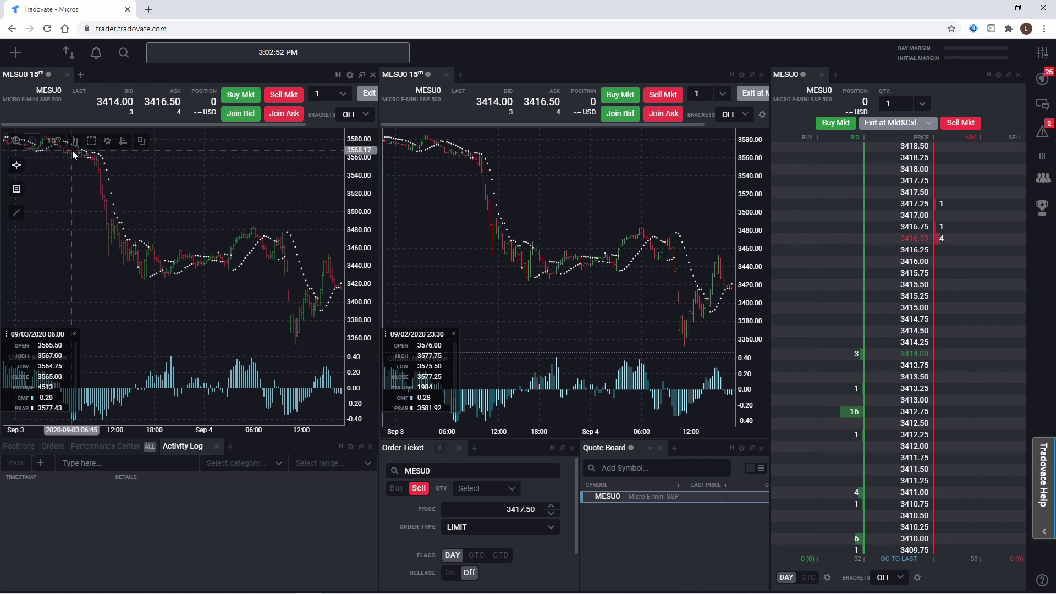
# Apply the saved chart template 20 vwap to the first MESU0 chart.
pyautogui.click(142, 142)
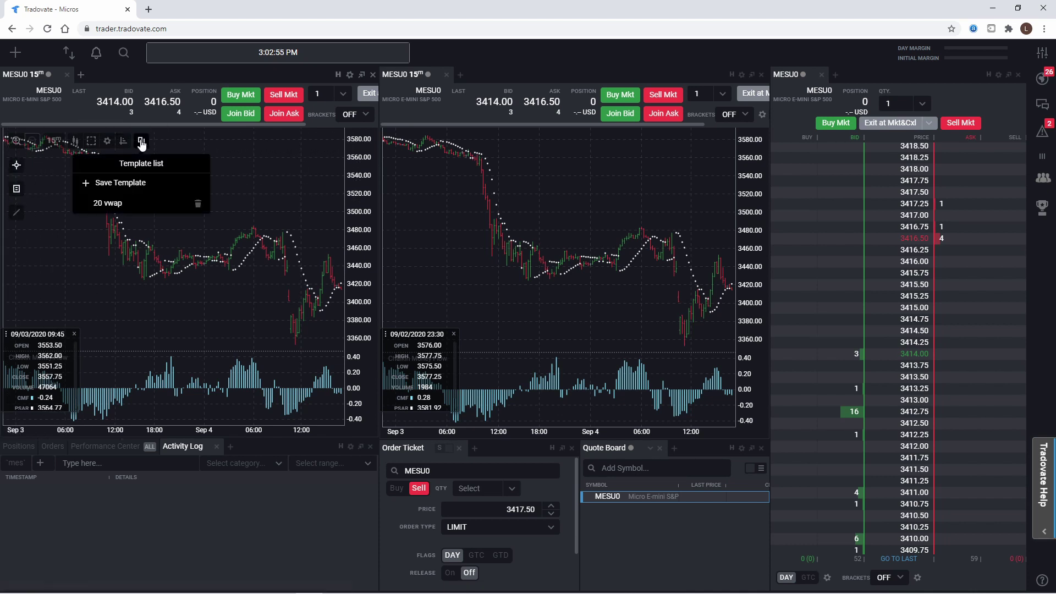
pyautogui.click(118, 203)
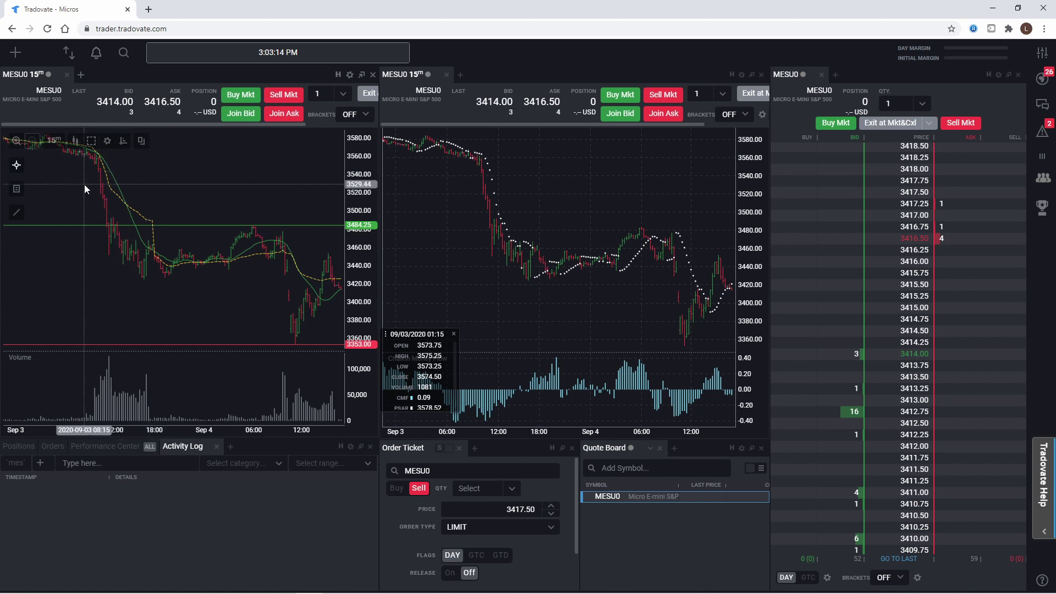
# Set the first MESU0 chart to a custom time period of 2 minutes.
pyautogui.click(53, 142)
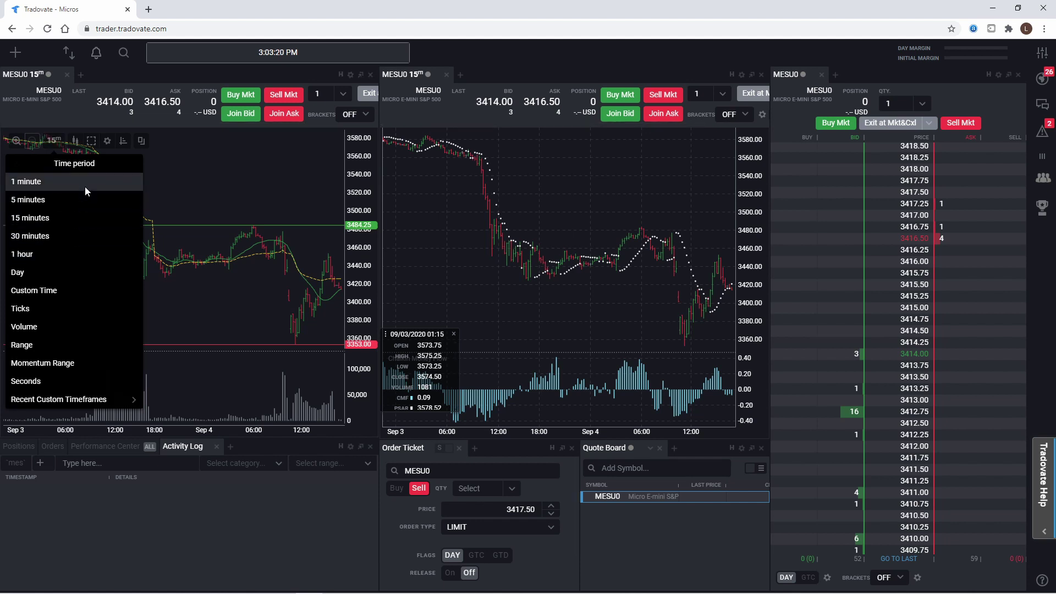
pyautogui.click(77, 295)
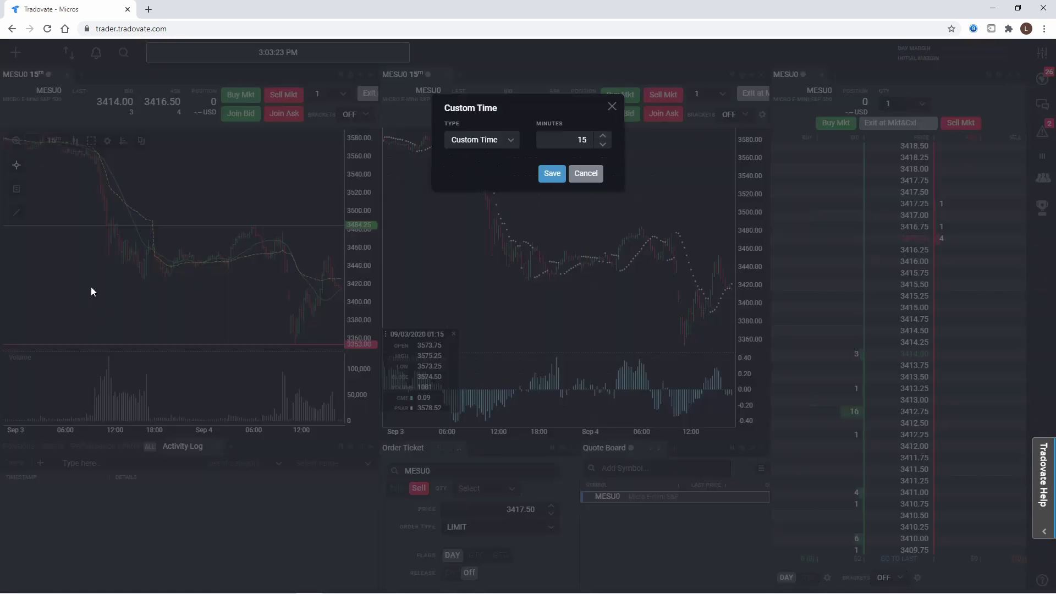
pyautogui.doubleClick(583, 139)
pyautogui.write('2')
pyautogui.click(560, 173)
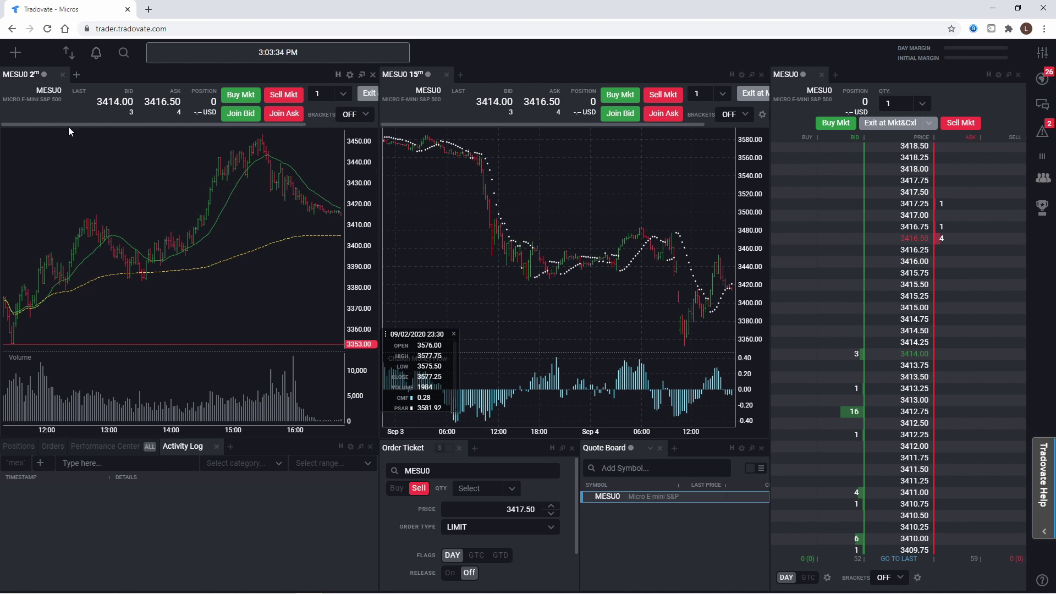
# Set the first MESU0 chart's time period to 5 minutes and shift its bars back to leave empty space after the latest one.
pyautogui.click(51, 141)
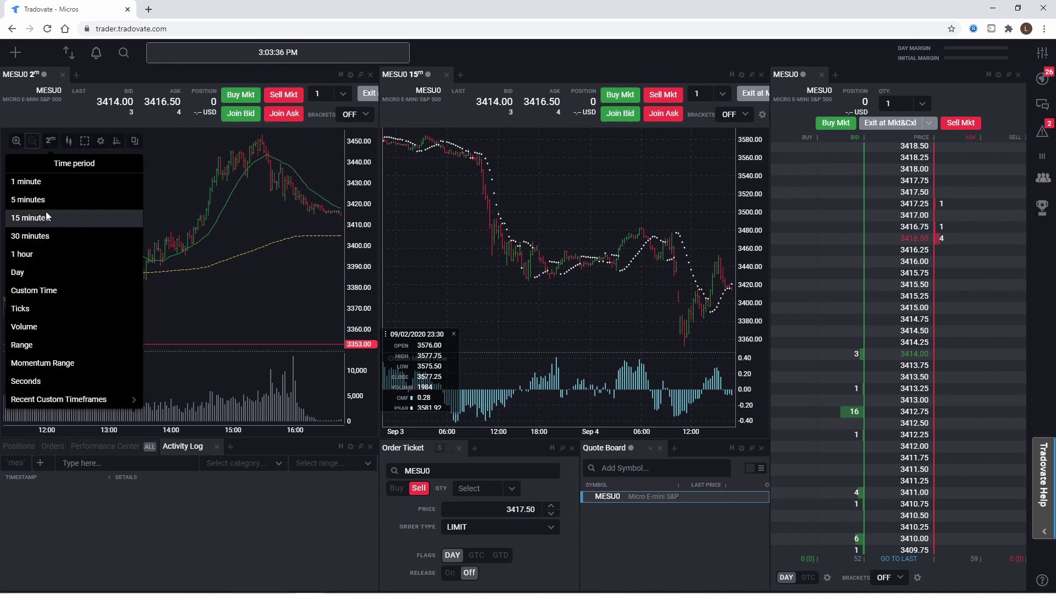
pyautogui.click(49, 201)
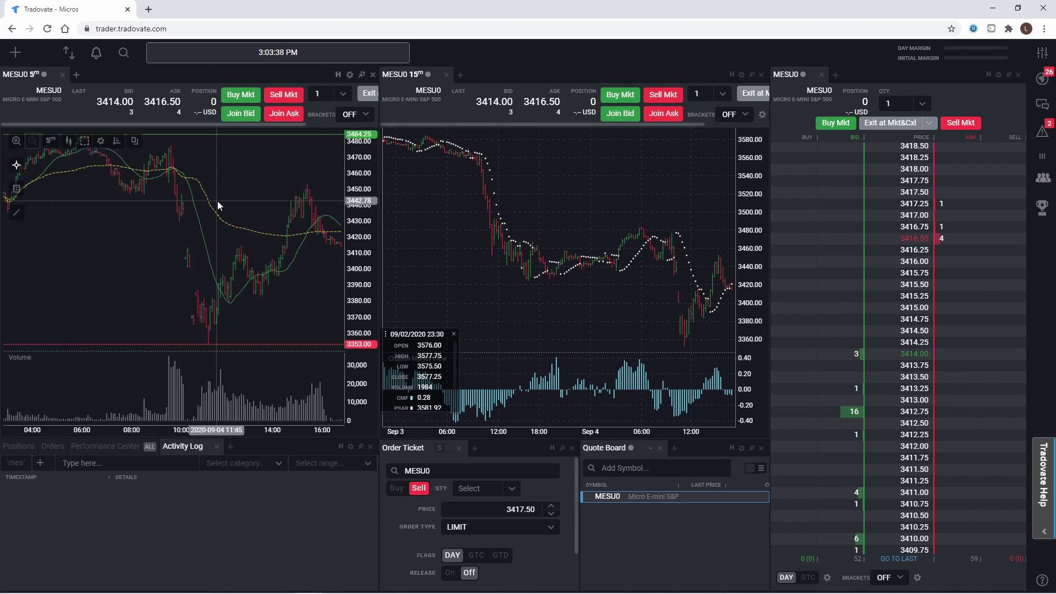
pyautogui.moveTo(275, 191); pyautogui.dragTo(65, 176)
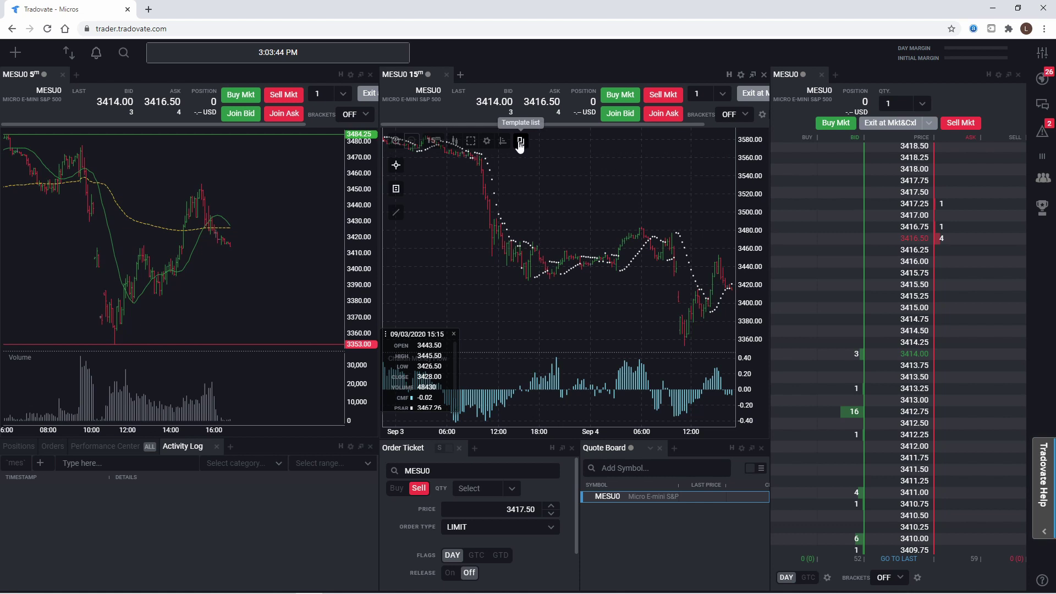
# Add a green Simple Moving Average overlay with period 20 on the close to the second MESU0 chart.
pyautogui.click(502, 142)
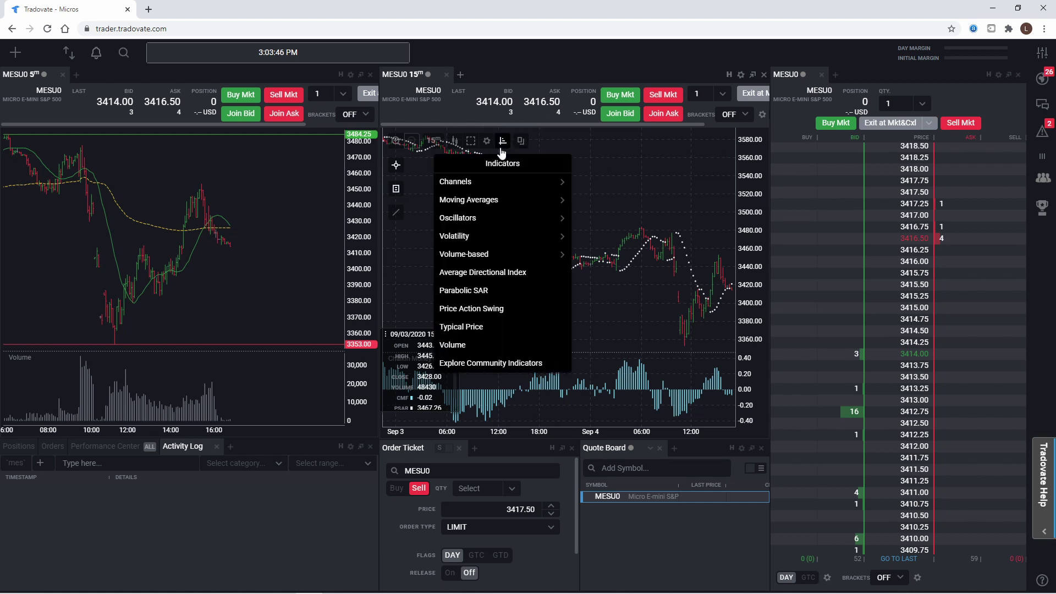
pyautogui.click(523, 199)
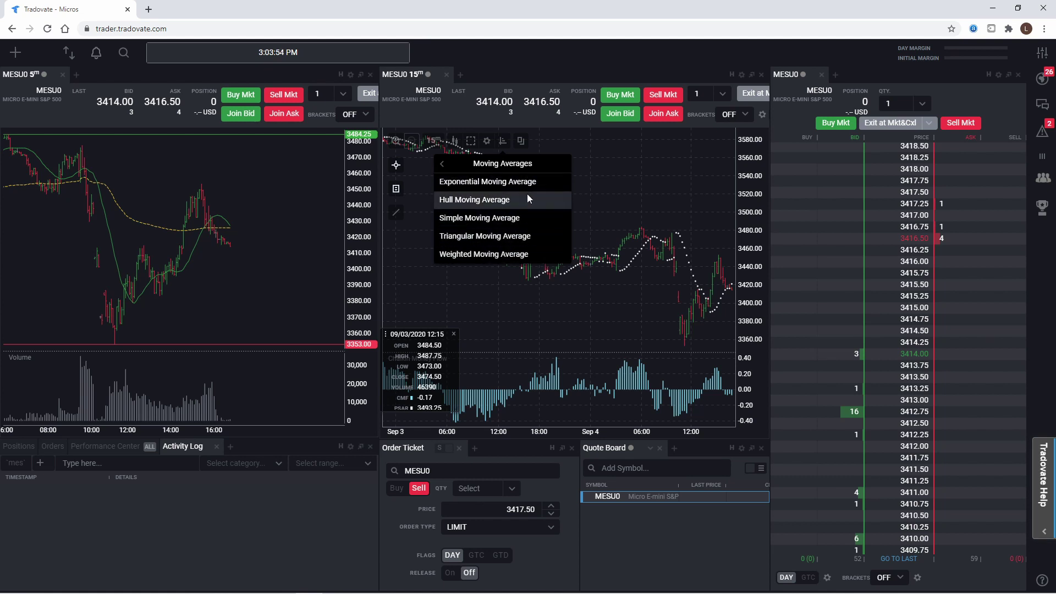
pyautogui.click(504, 219)
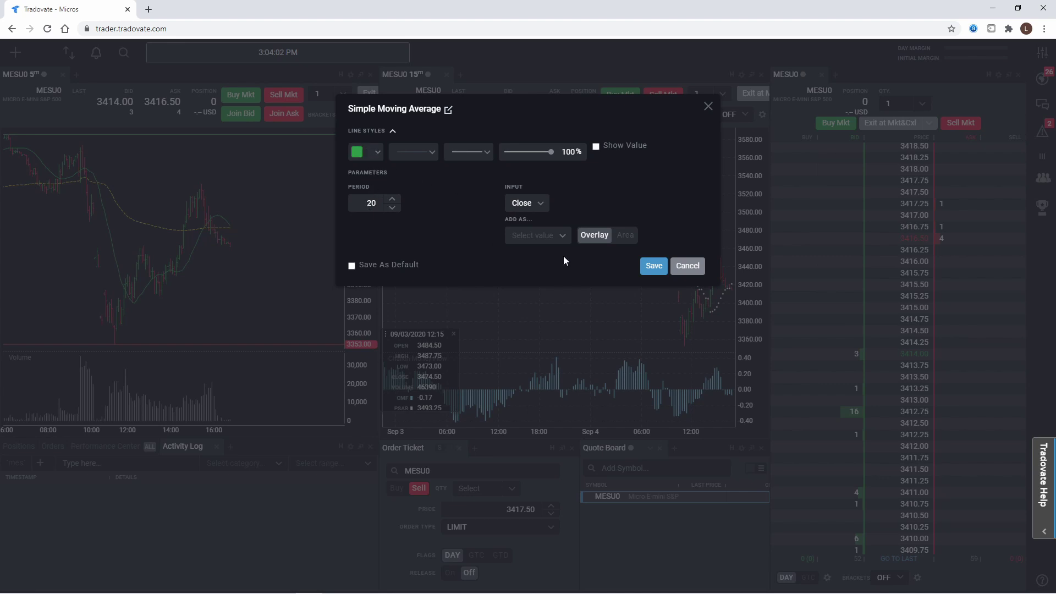
pyautogui.click(644, 271)
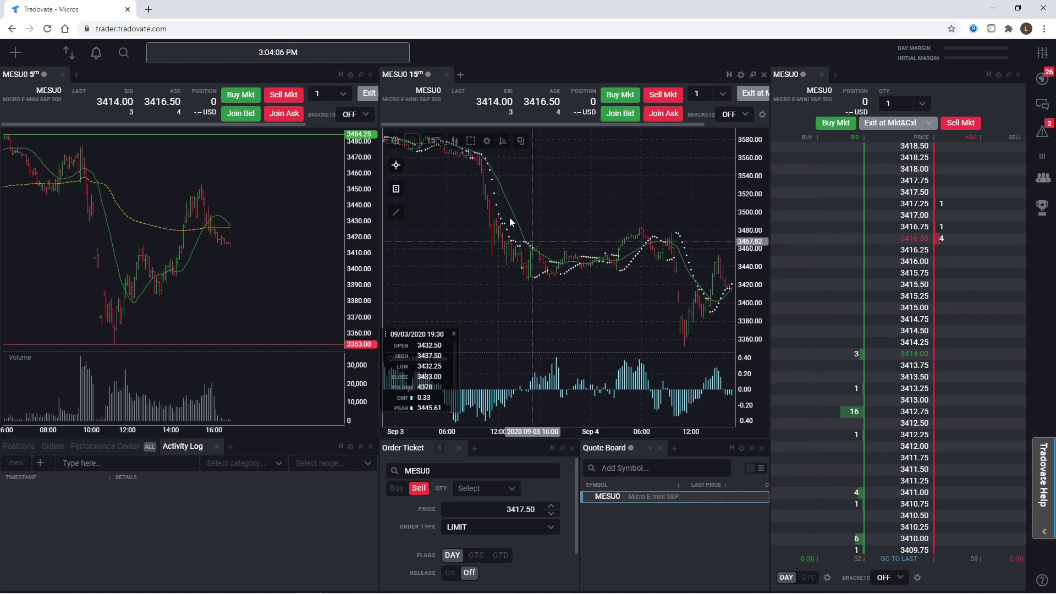
# Add the Volume indicator to the second MESU0 chart as a new area.
pyautogui.click(502, 143)
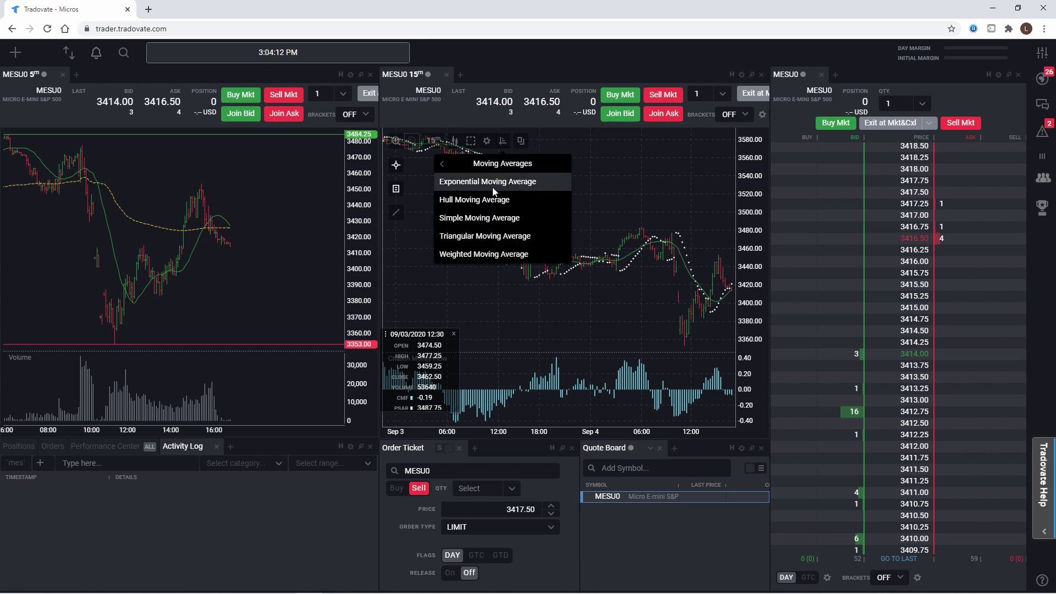
pyautogui.click(442, 161)
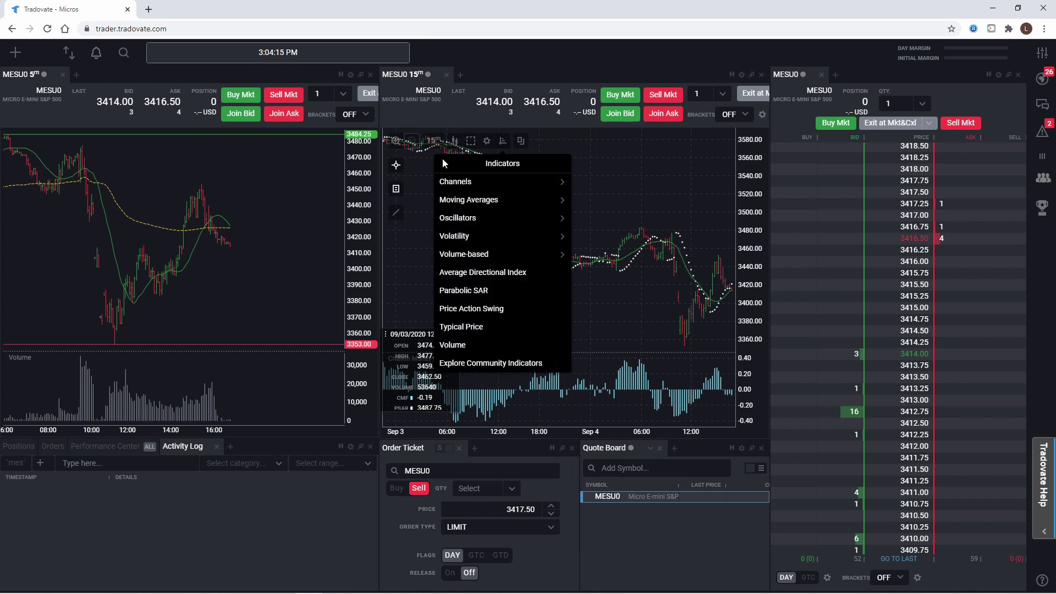
pyautogui.click(485, 345)
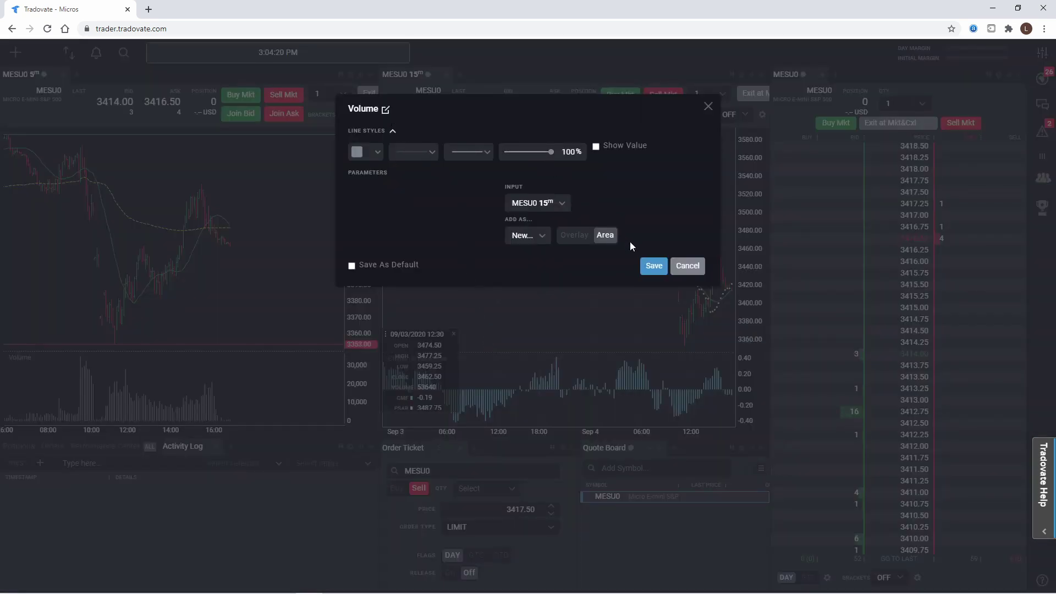
pyautogui.click(653, 265)
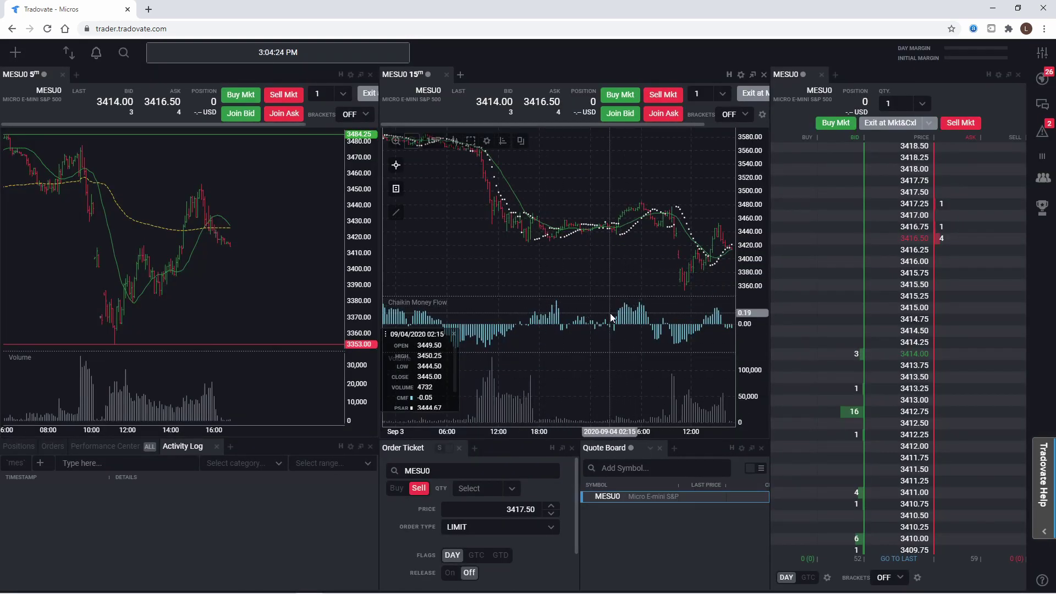
# Remove the Parabolic SAR and Chaikin Money Flow indicators from the second MESU0 chart.
pyautogui.click(487, 142)
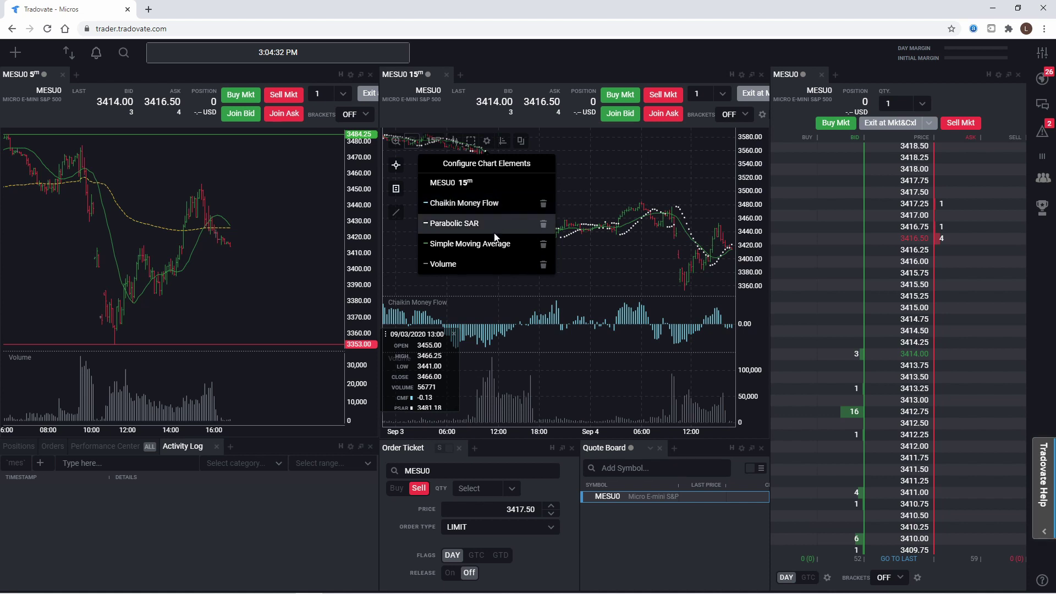
pyautogui.click(543, 223)
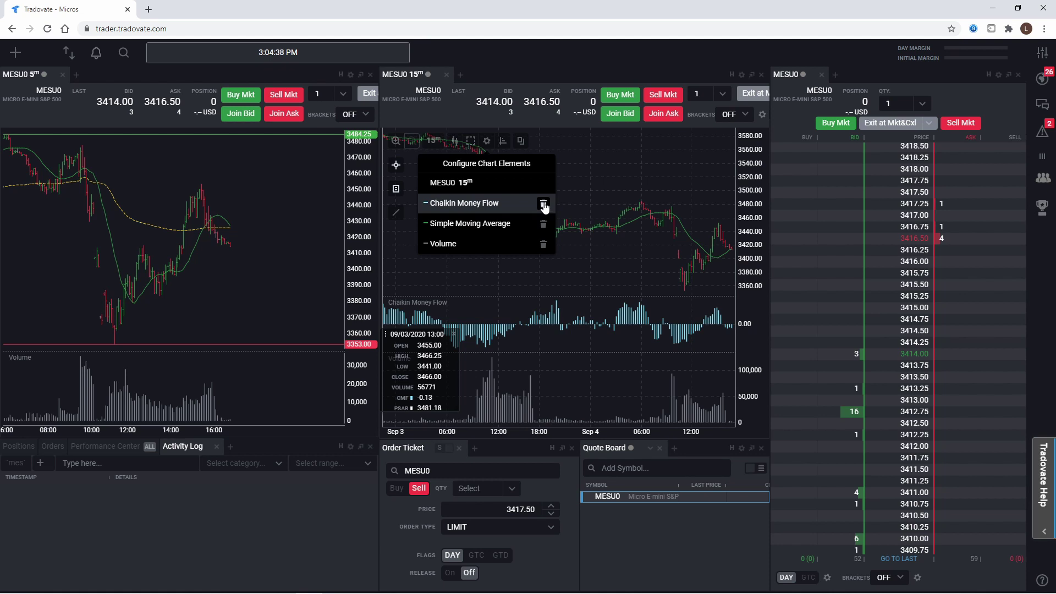
pyautogui.click(544, 205)
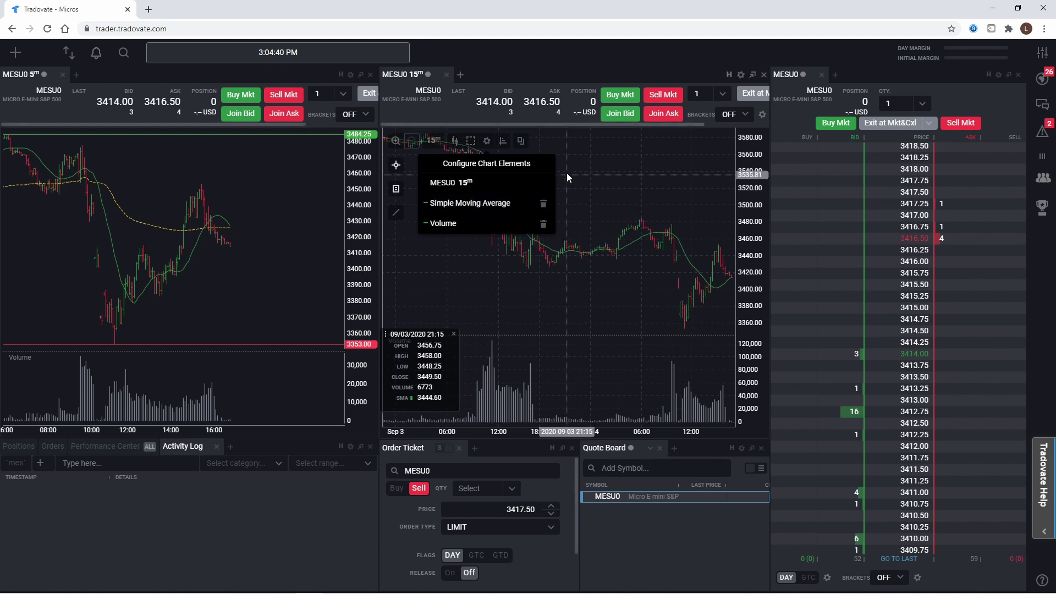
pyautogui.click(598, 176)
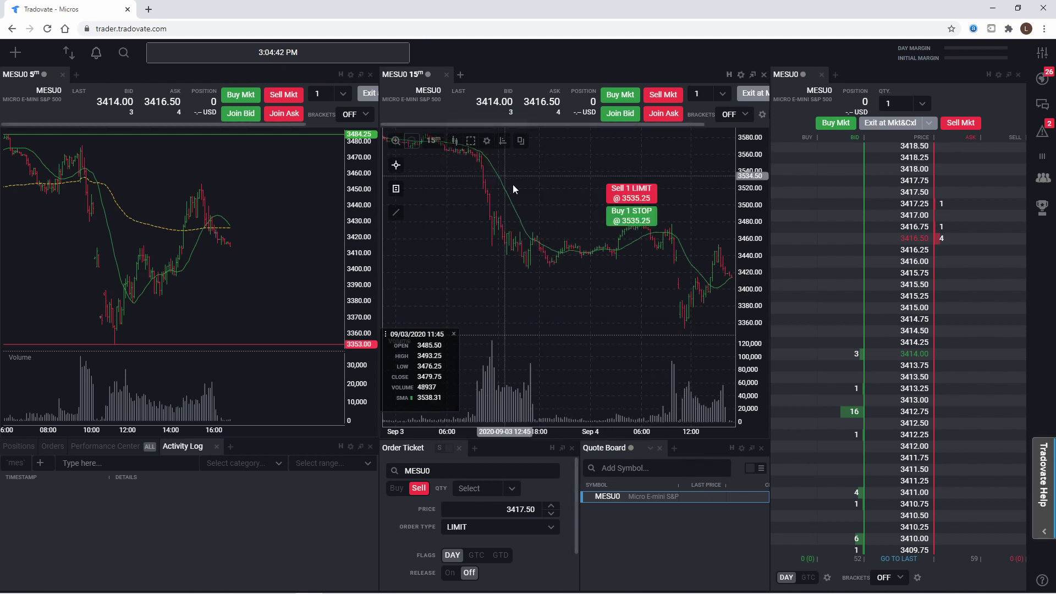
# Add the volume-based VWAP indicator to the second MESU0 chart as a dashed yellow overlay.
pyautogui.click(500, 142)
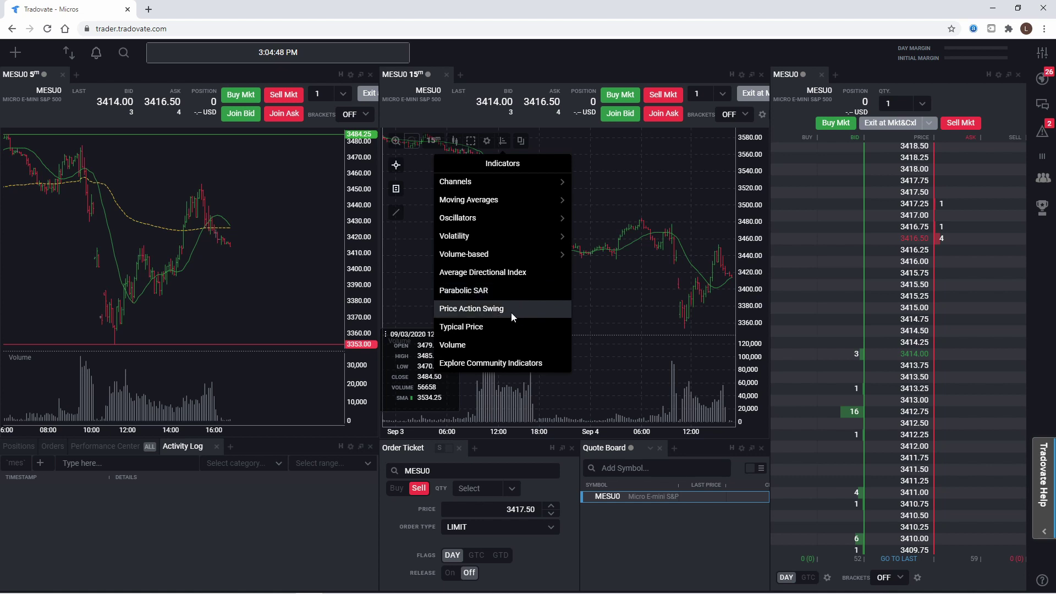
pyautogui.click(554, 254)
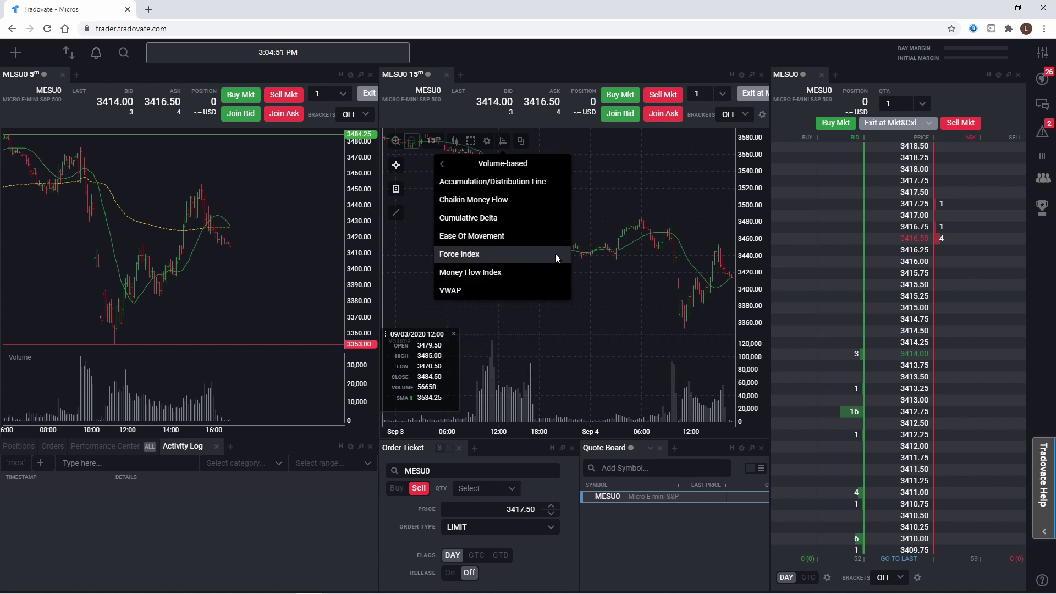
pyautogui.click(501, 284)
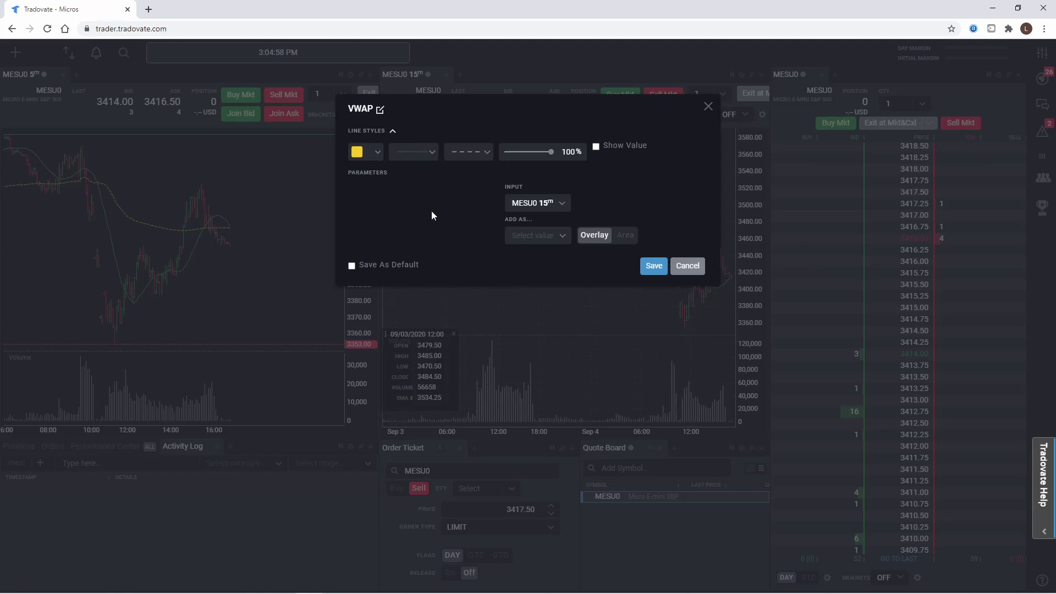
pyautogui.click(654, 266)
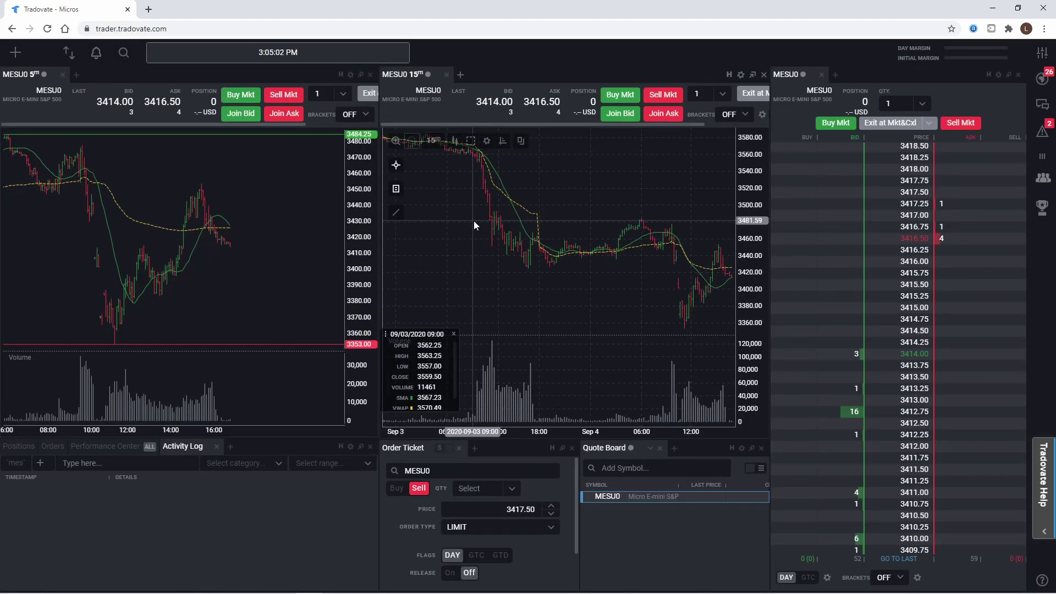
pyautogui.scroll(5, 473, 220)
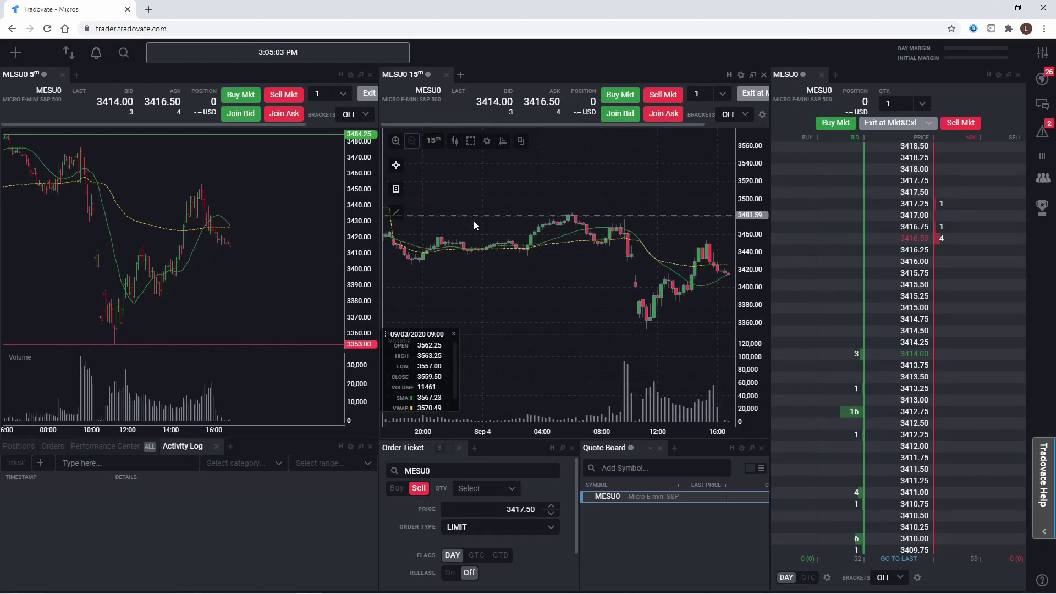
pyautogui.click(433, 142)
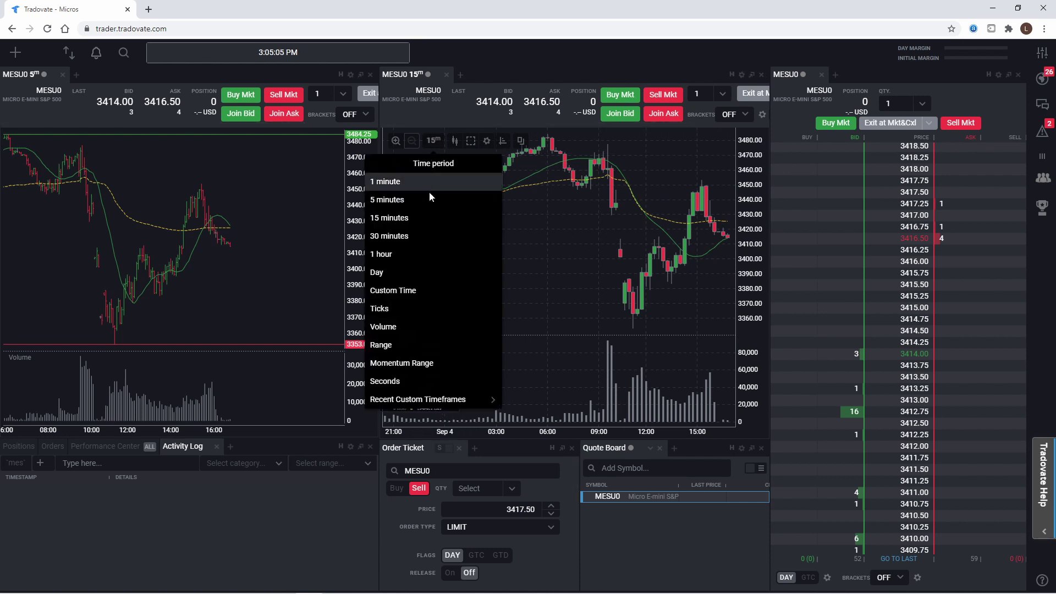
pyautogui.click(421, 325)
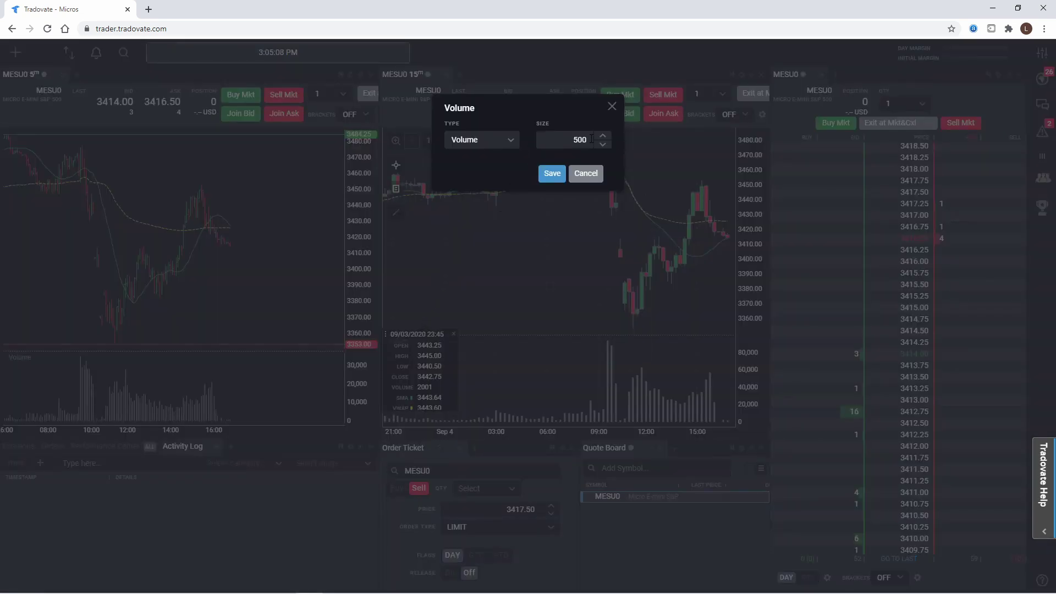
pyautogui.click(607, 107)
# Set the second MESU0 chart to a custom time period of 2 minutes and leave empty space after its latest bar.
pyautogui.click(430, 142)
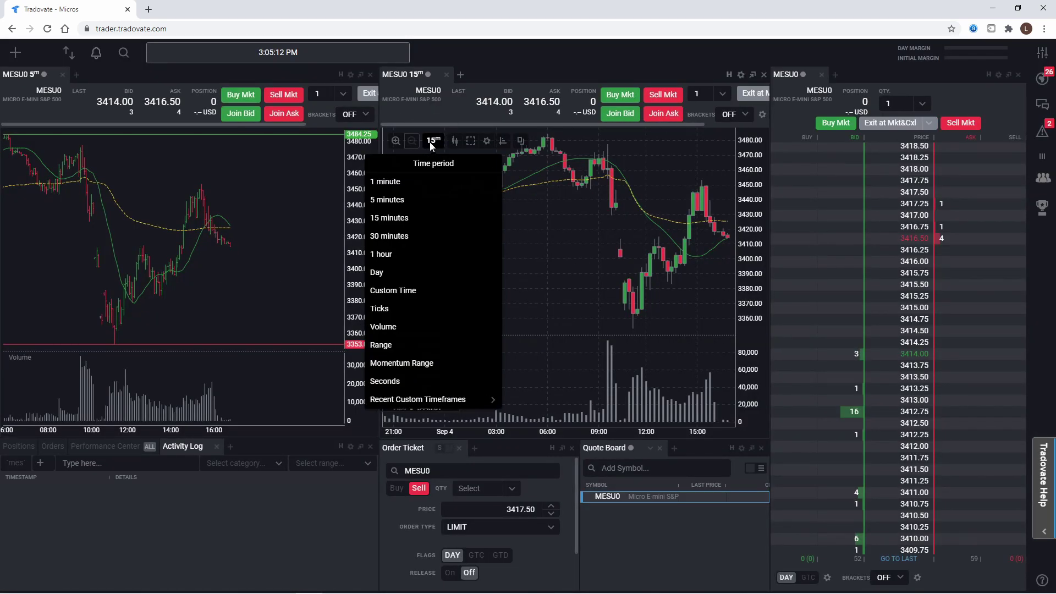
pyautogui.click(437, 290)
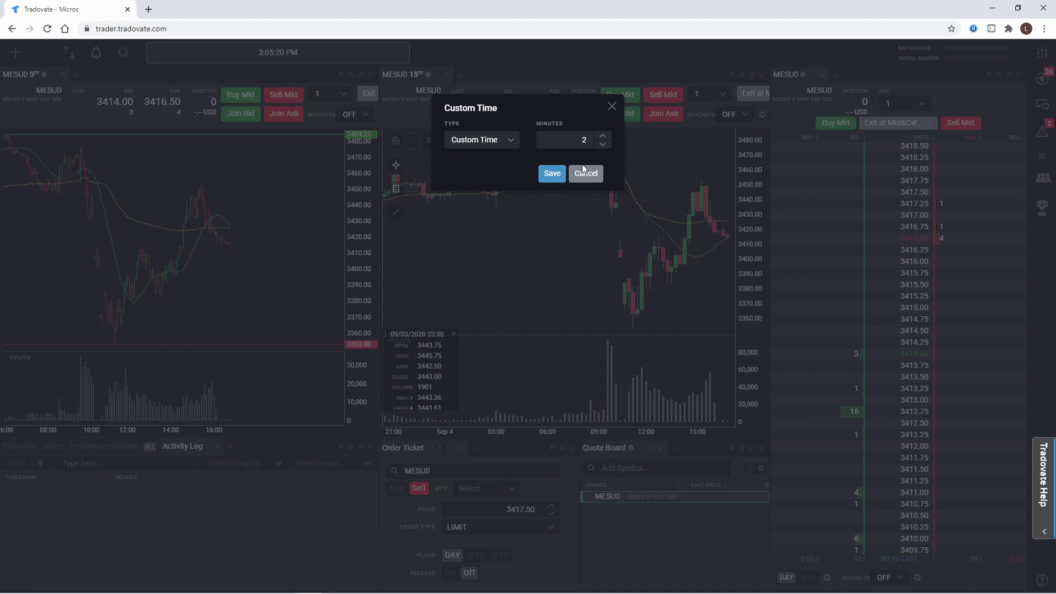
pyautogui.click(552, 173)
pyautogui.scroll(-5, 476, 219)
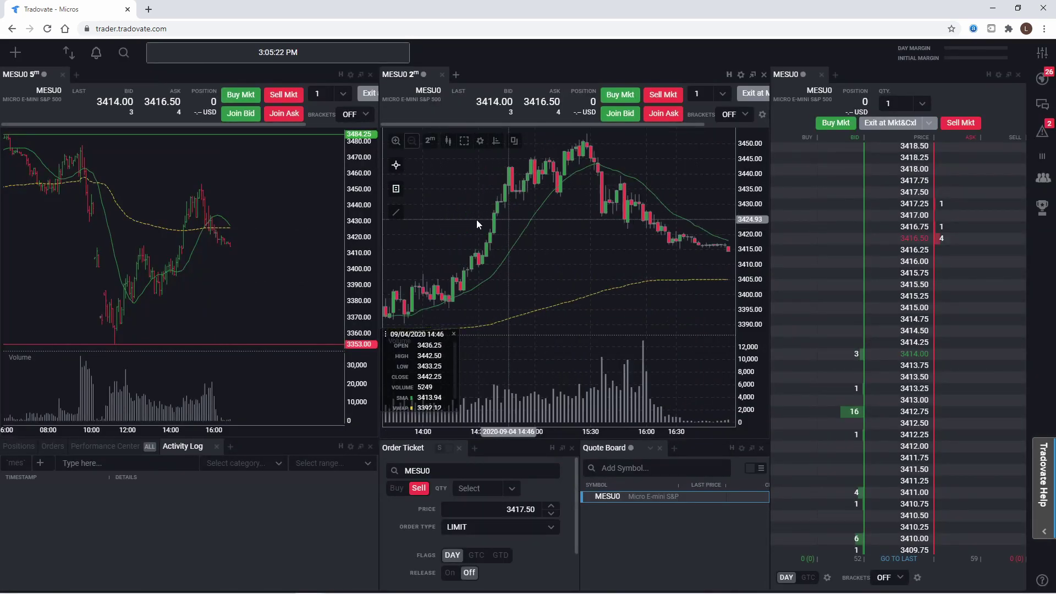
pyautogui.moveTo(529, 189); pyautogui.dragTo(452, 171)
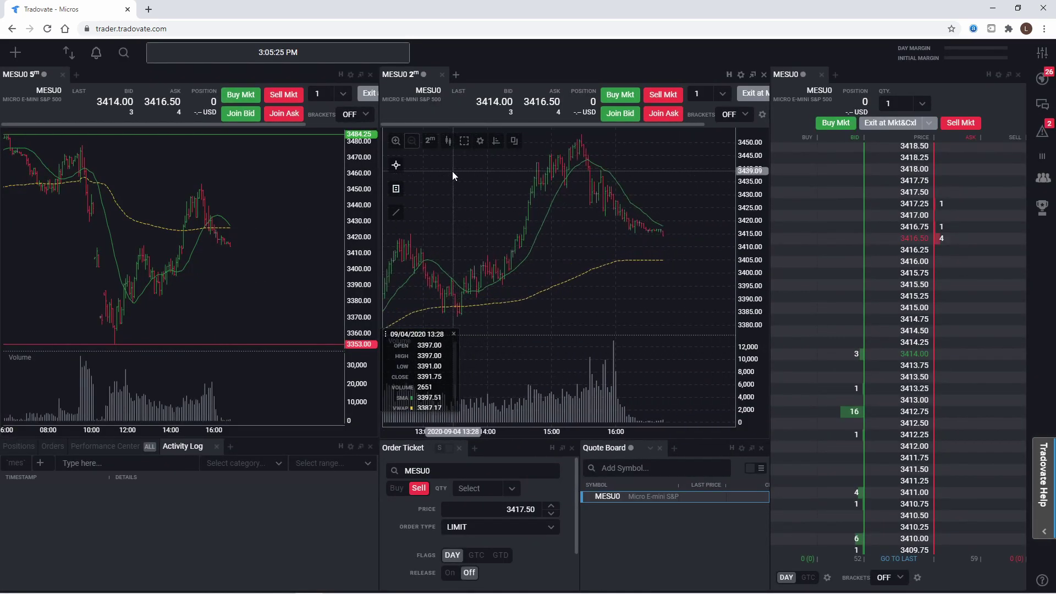
# Toggle the second chart's data box off and on, leave it shown, and move it slightly away from the chart's edge.
pyautogui.click(397, 189)
pyautogui.click(397, 189)
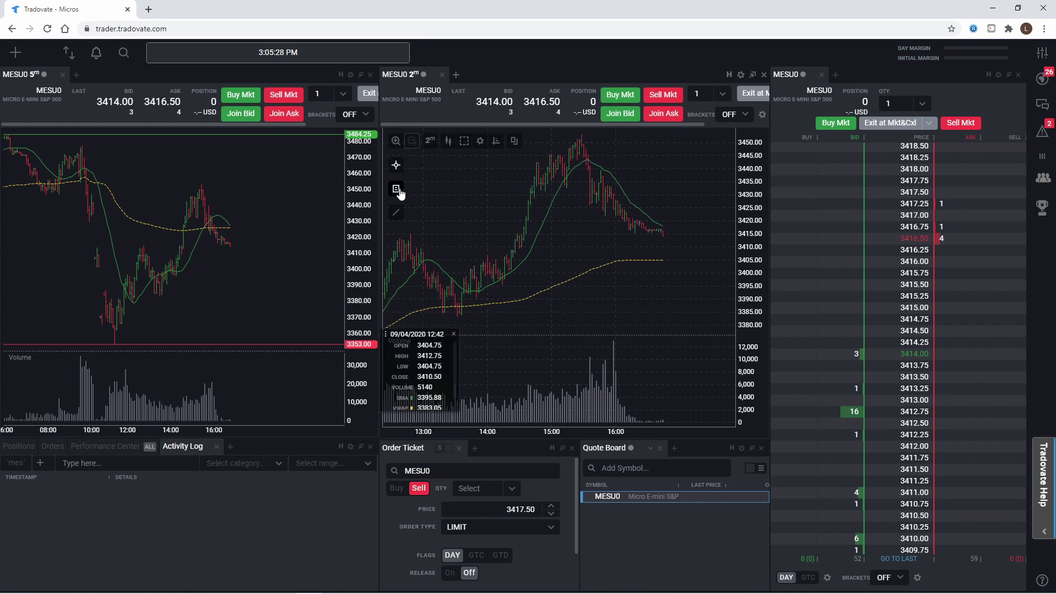
pyautogui.click(397, 189)
pyautogui.click(397, 190)
pyautogui.click(397, 189)
pyautogui.click(397, 189)
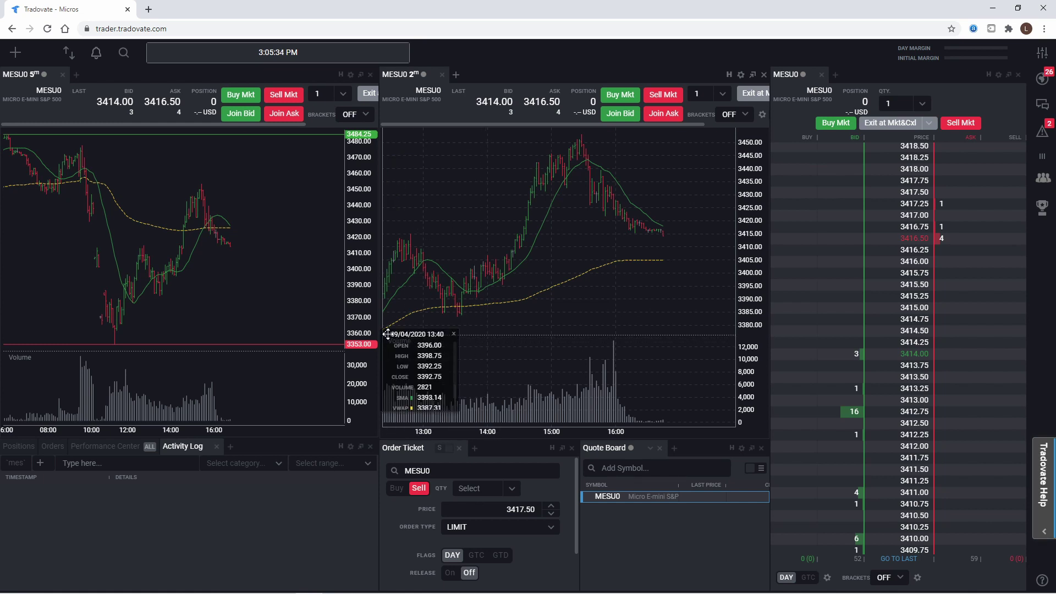
pyautogui.moveTo(387, 334)
pyautogui.mouseDown()
pyautogui.moveTo(443, 323)
pyautogui.moveTo(641, 229)
pyautogui.moveTo(451, 314)
pyautogui.moveTo(496, 178)
pyautogui.moveTo(388, 307)
pyautogui.moveTo(397, 342)
pyautogui.mouseUp()
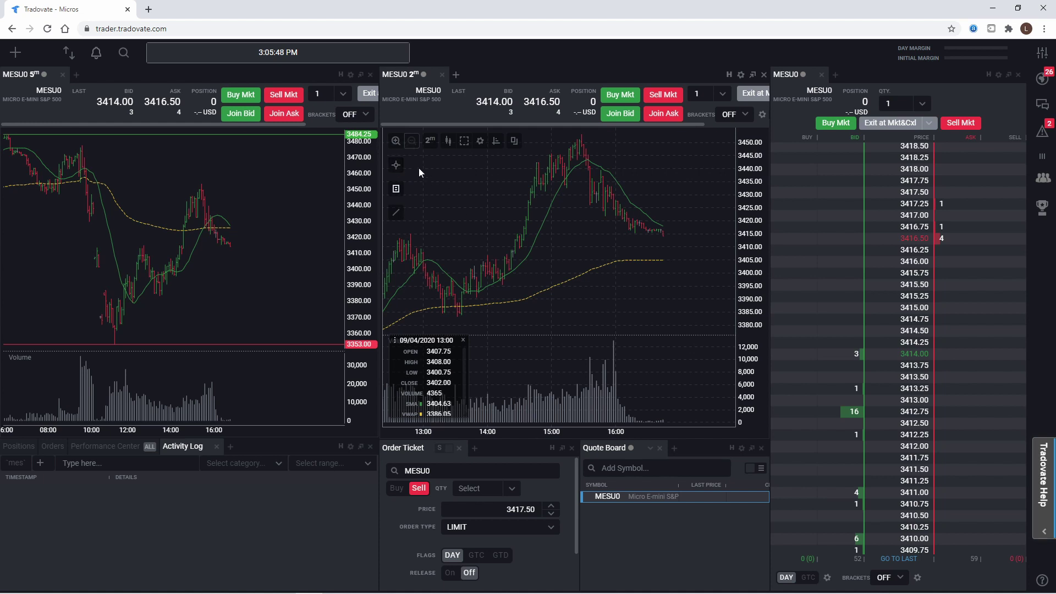
# Look through the second chart's drawing tools and change its chart type to Bid-Ask Volume.
pyautogui.click(396, 213)
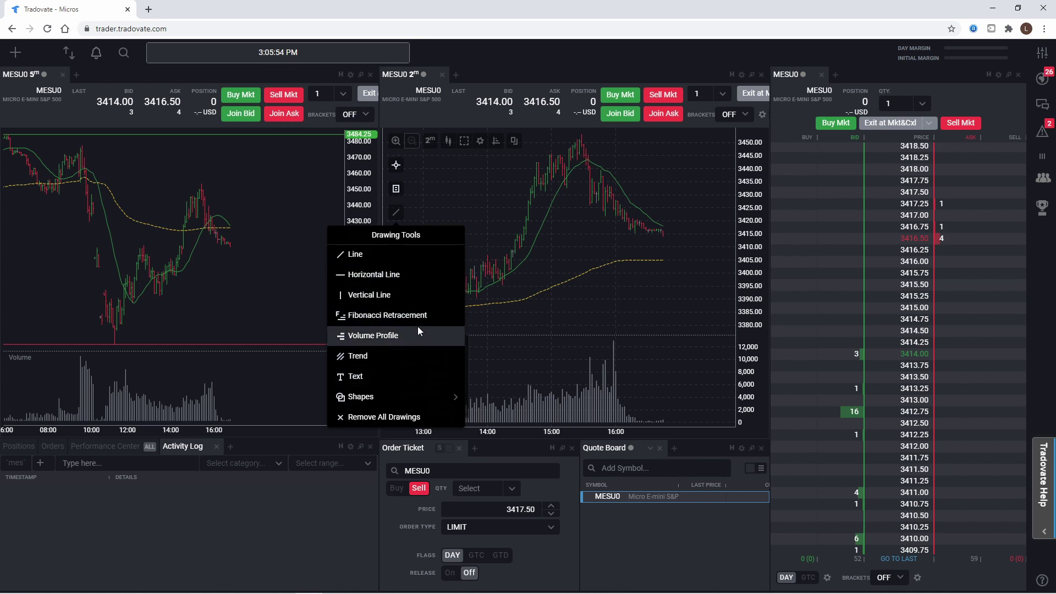
pyautogui.click(439, 171)
pyautogui.click(448, 141)
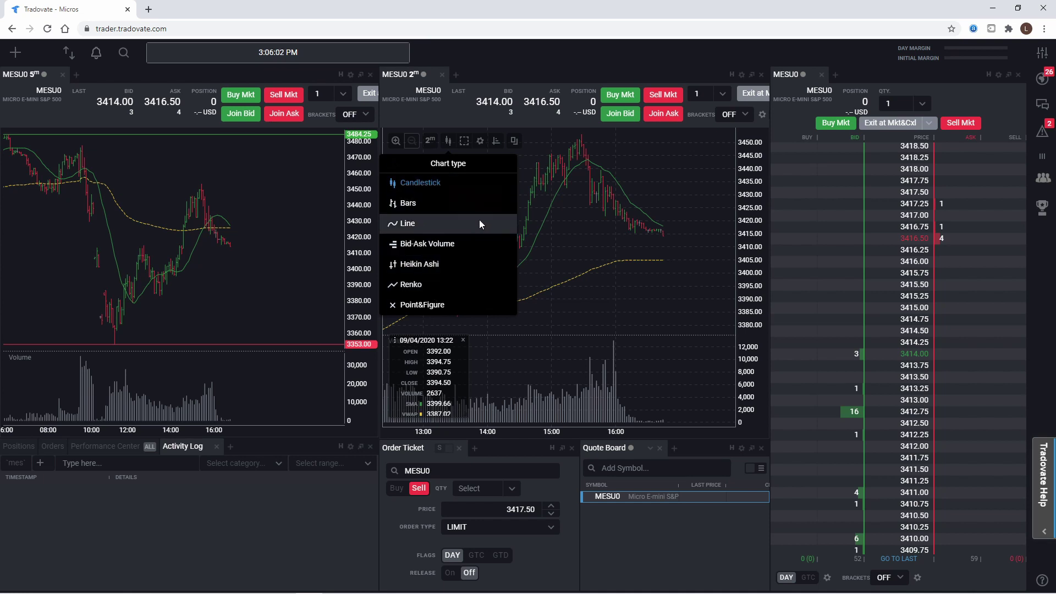
pyautogui.click(463, 245)
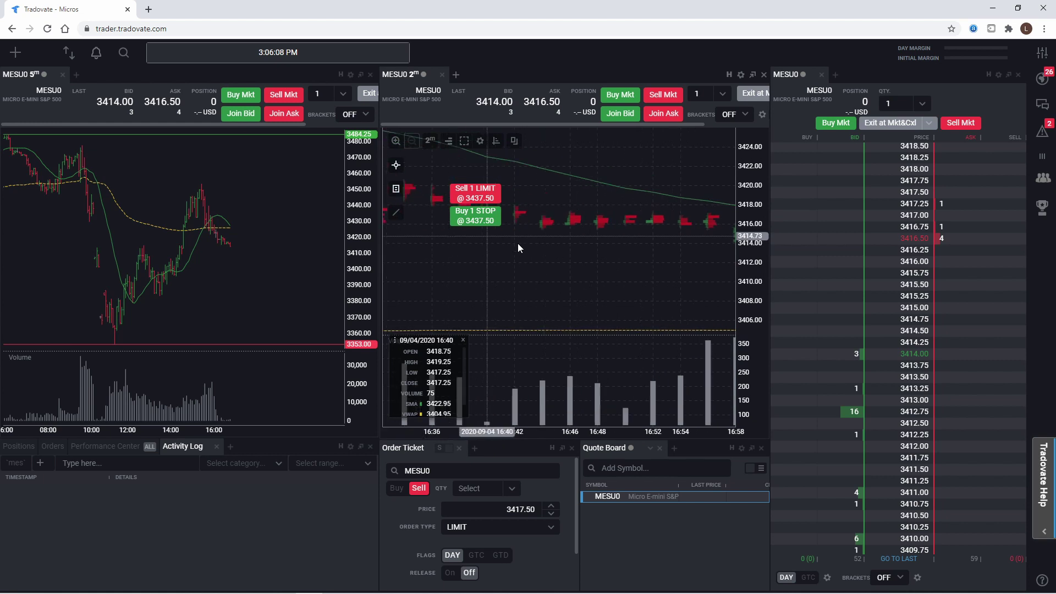
# Change the second MESU0 chart's type to candlesticks and turn off its grid.
pyautogui.click(447, 141)
pyautogui.click(453, 182)
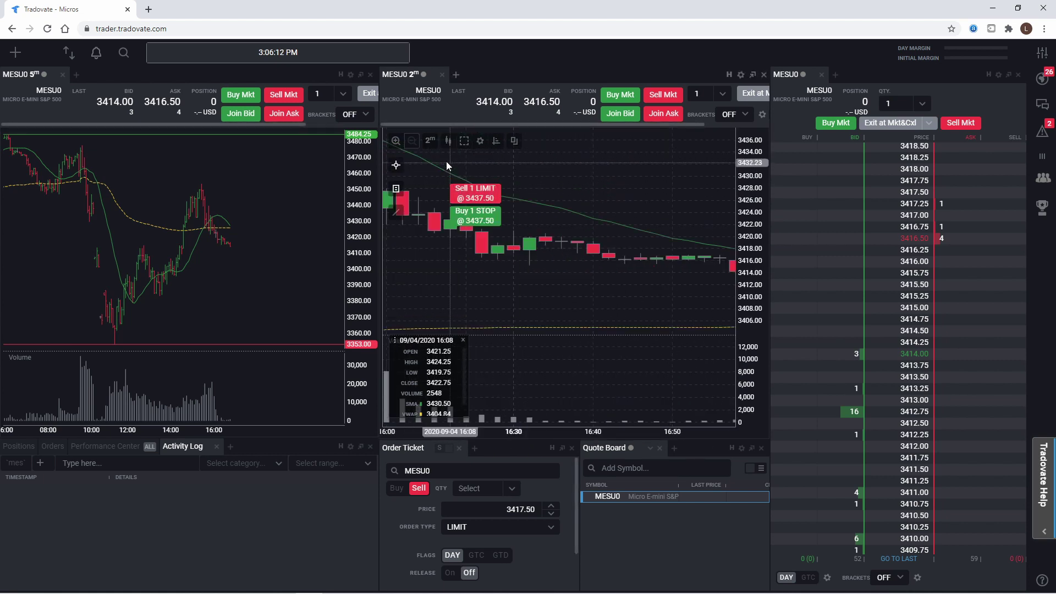
pyautogui.click(480, 142)
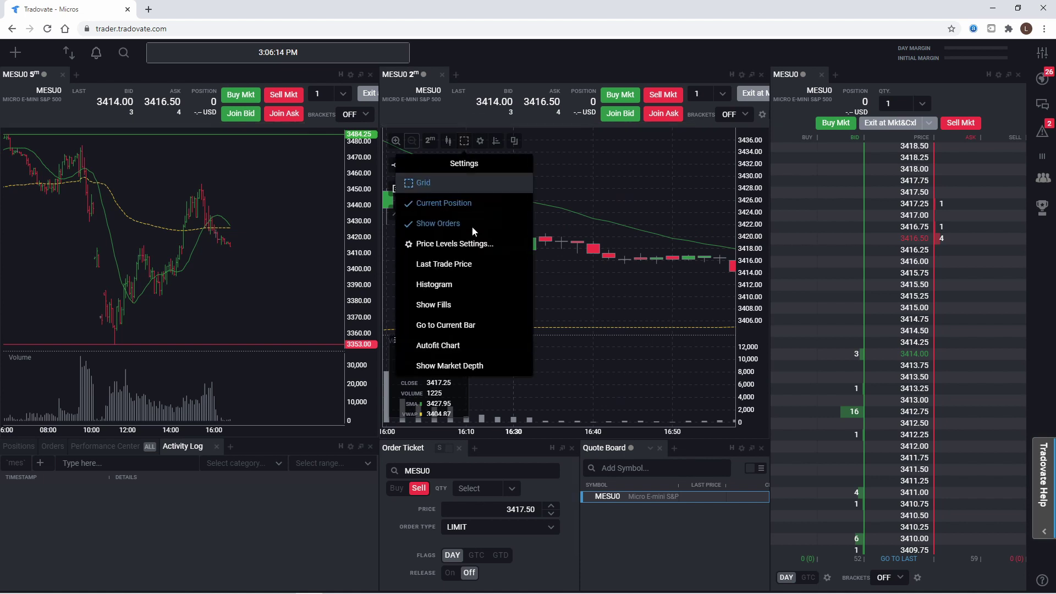
pyautogui.click(438, 186)
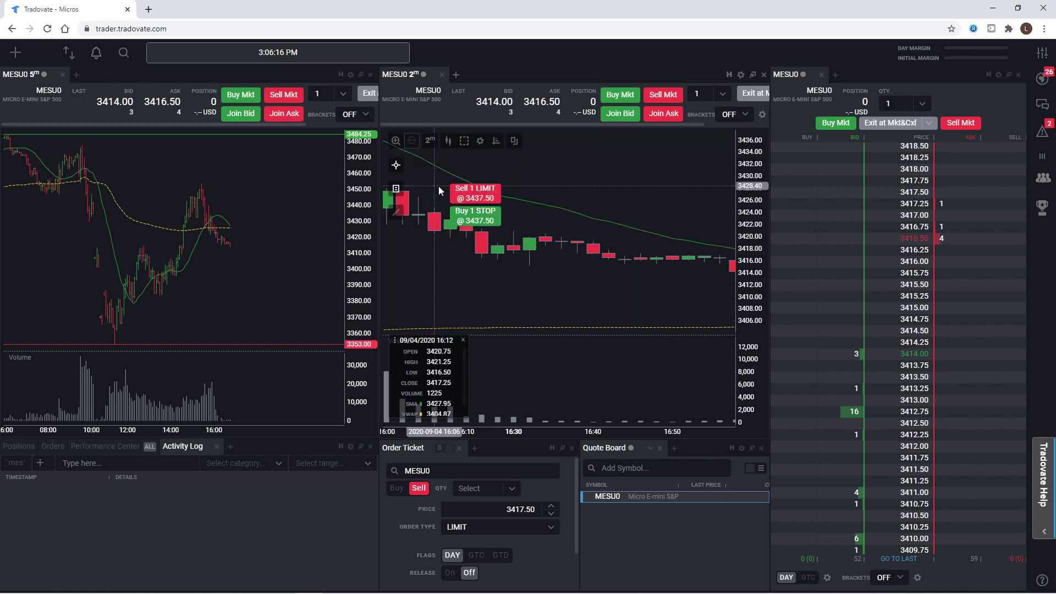
pyautogui.scroll(2, 516, 187)
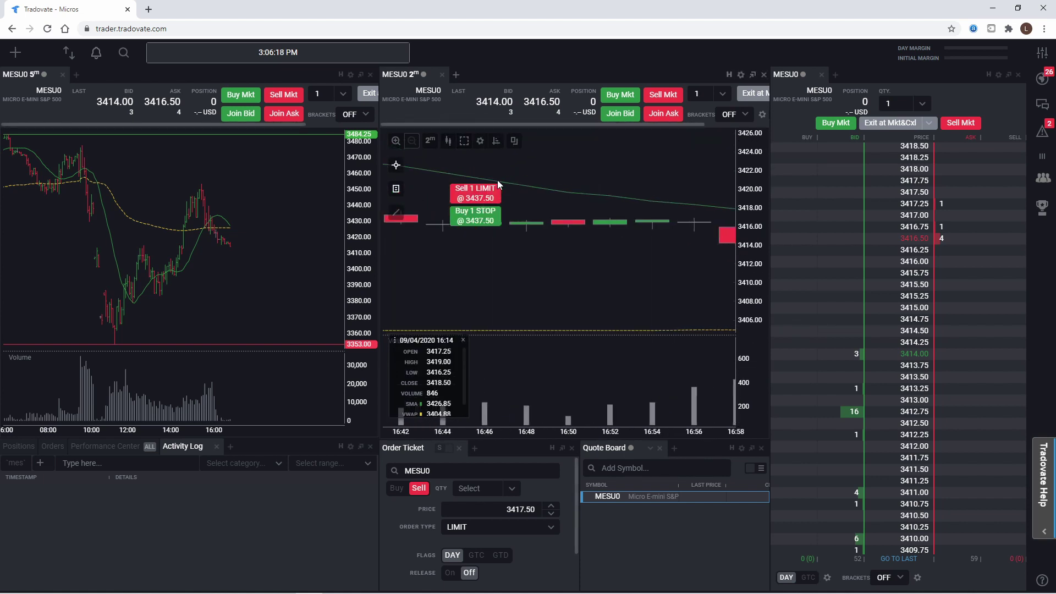
pyautogui.scroll(-5, 516, 187)
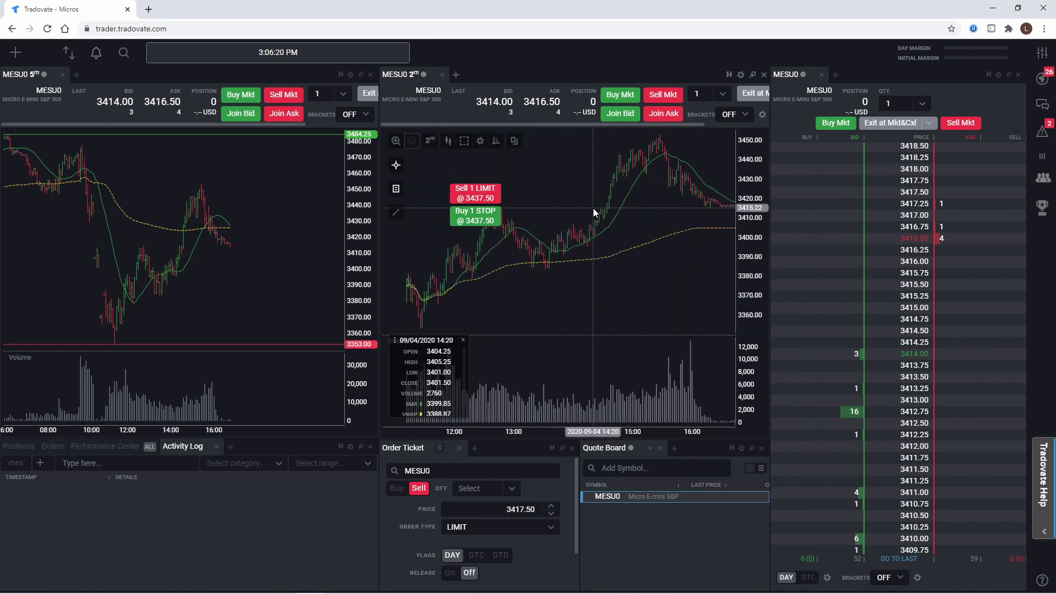
# Turn on Show Fills for the second MESU0 chart and apply Autofit Chart.
pyautogui.click(464, 142)
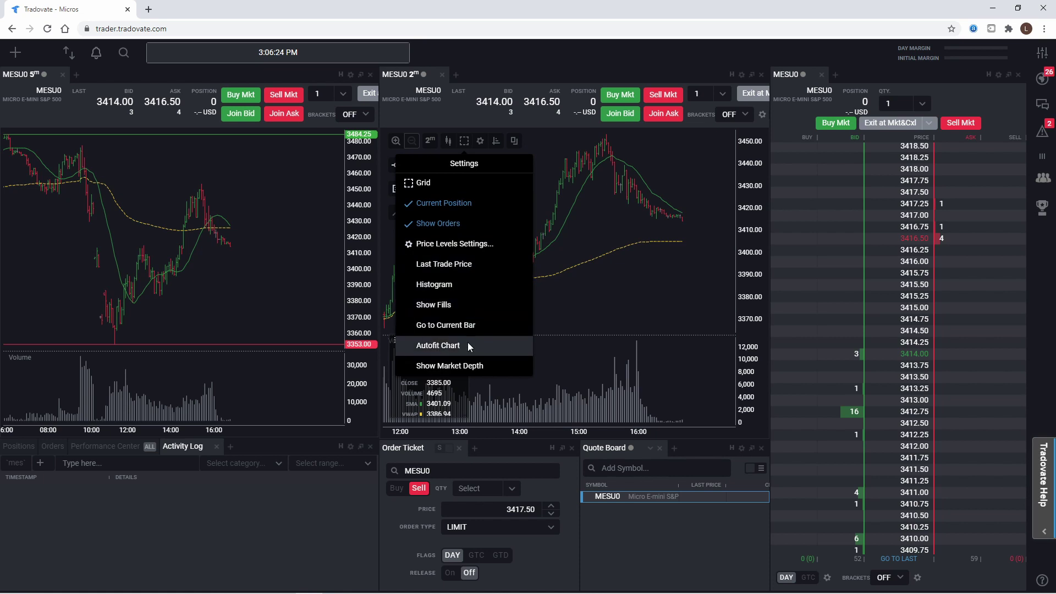
pyautogui.click(457, 305)
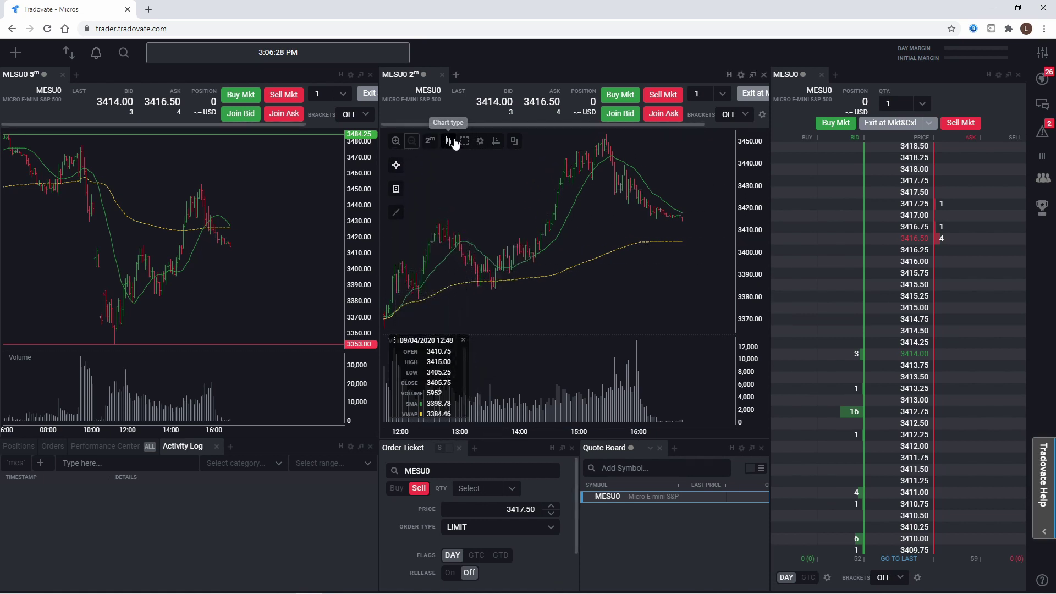
pyautogui.scroll(3, 600, 211)
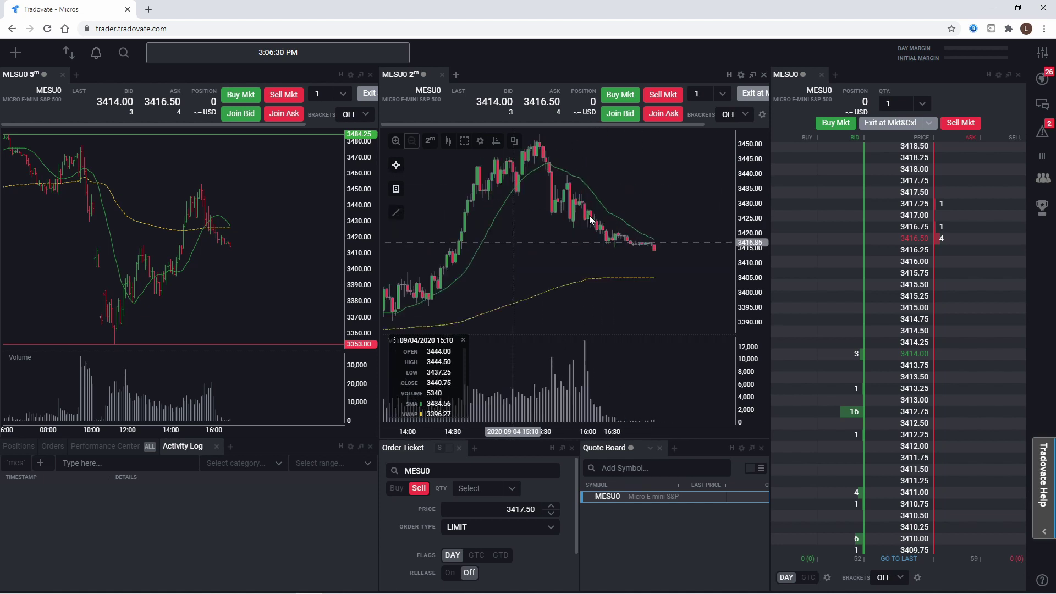
pyautogui.click(464, 142)
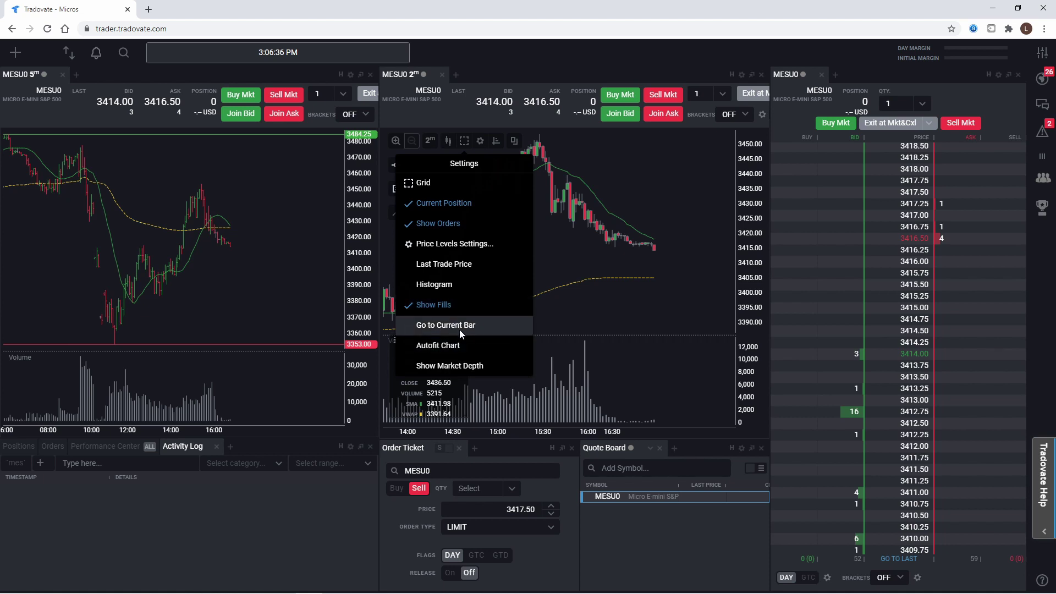
pyautogui.click(463, 346)
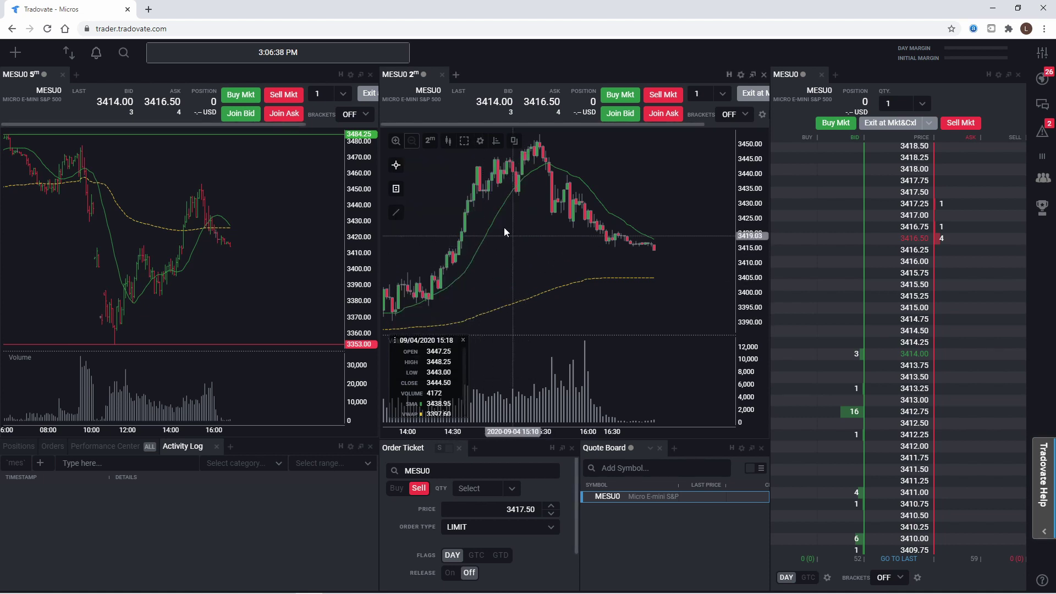
# Enable the High, Low and Open price levels on the second chart in green, red and light blue.
pyautogui.click(463, 141)
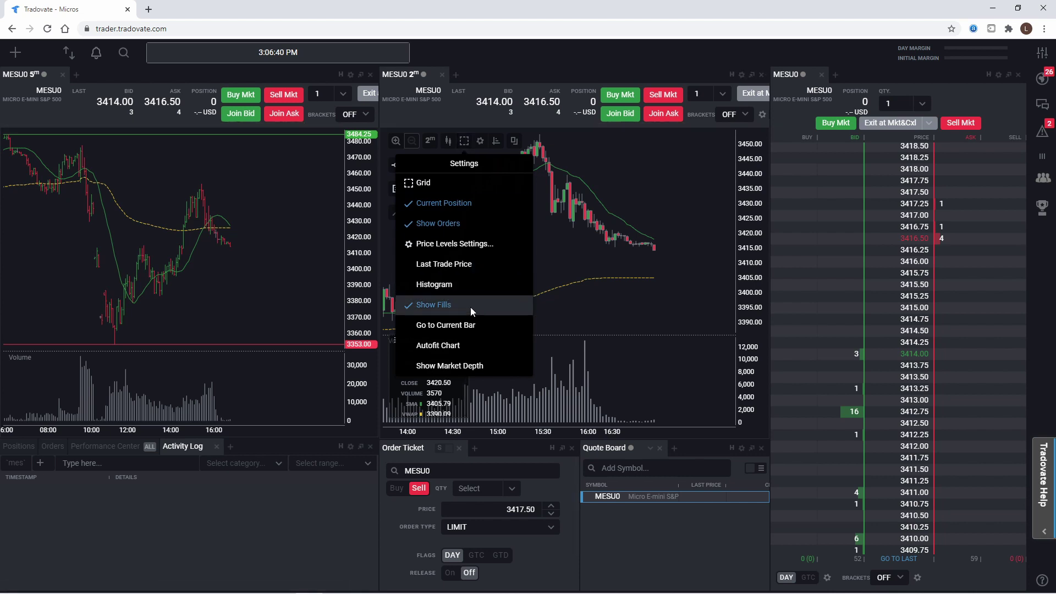
pyautogui.click(443, 246)
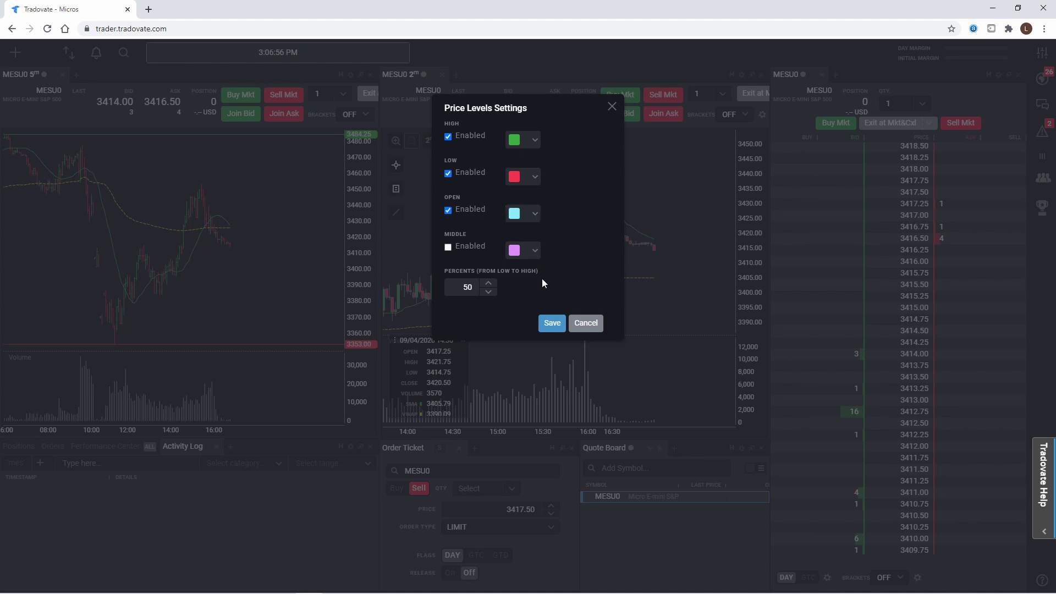
pyautogui.click(550, 322)
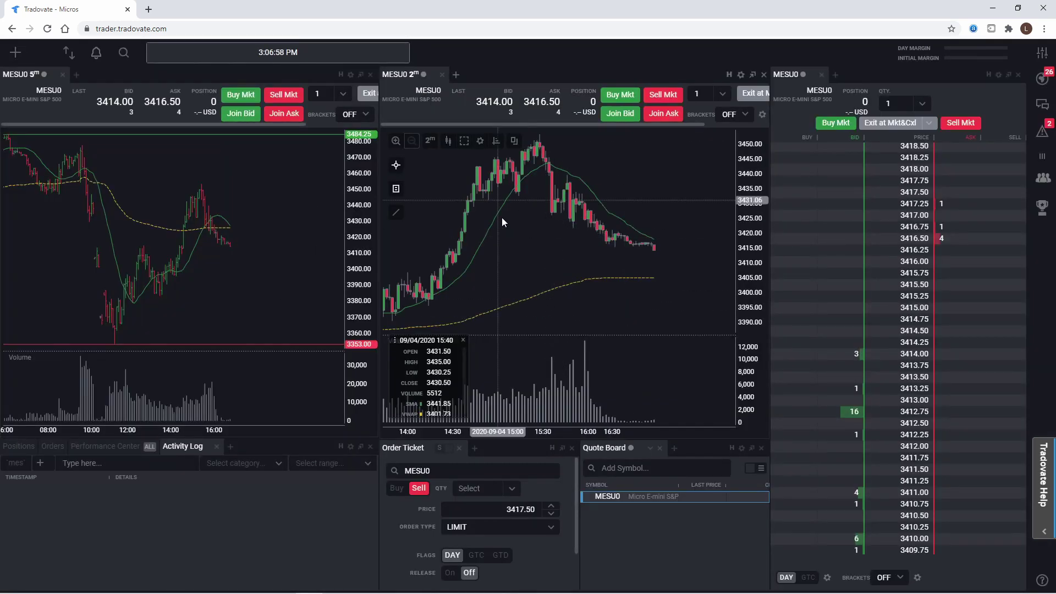
pyautogui.scroll(-5, 537, 235)
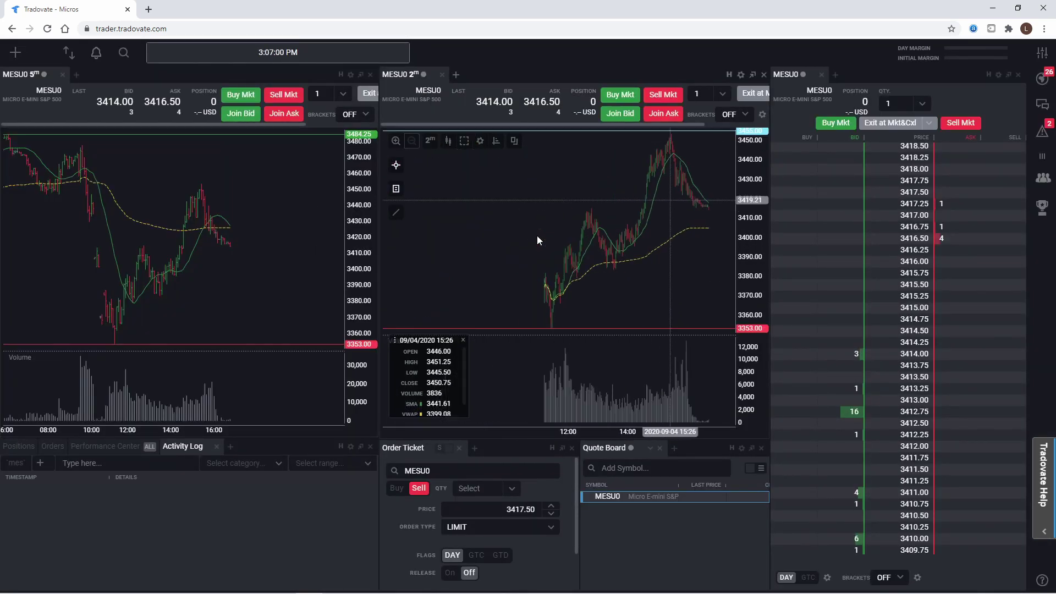
pyautogui.scroll(-2, 537, 235)
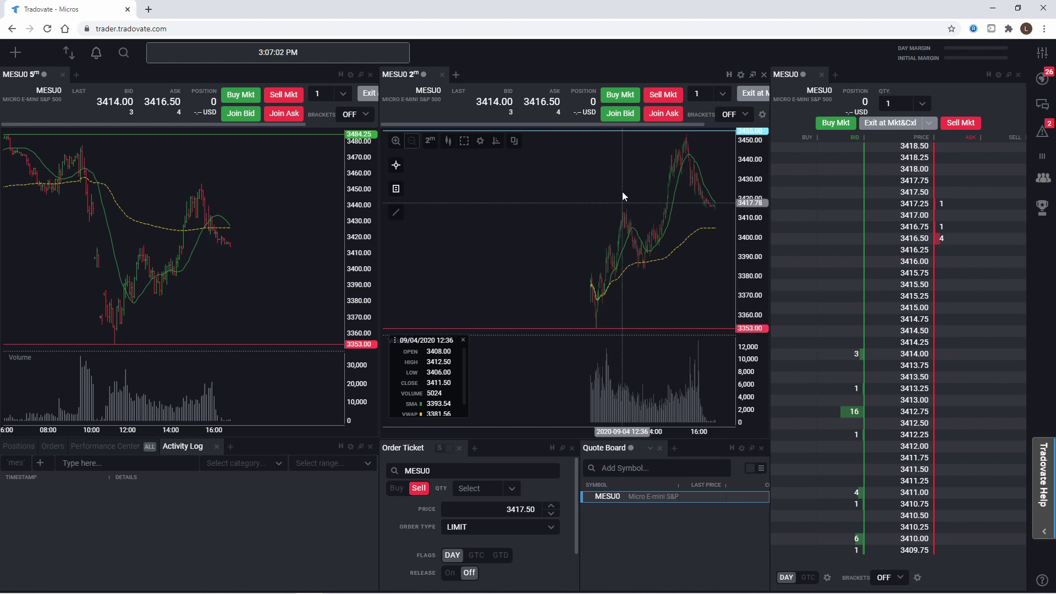
pyautogui.scroll(5, 609, 232)
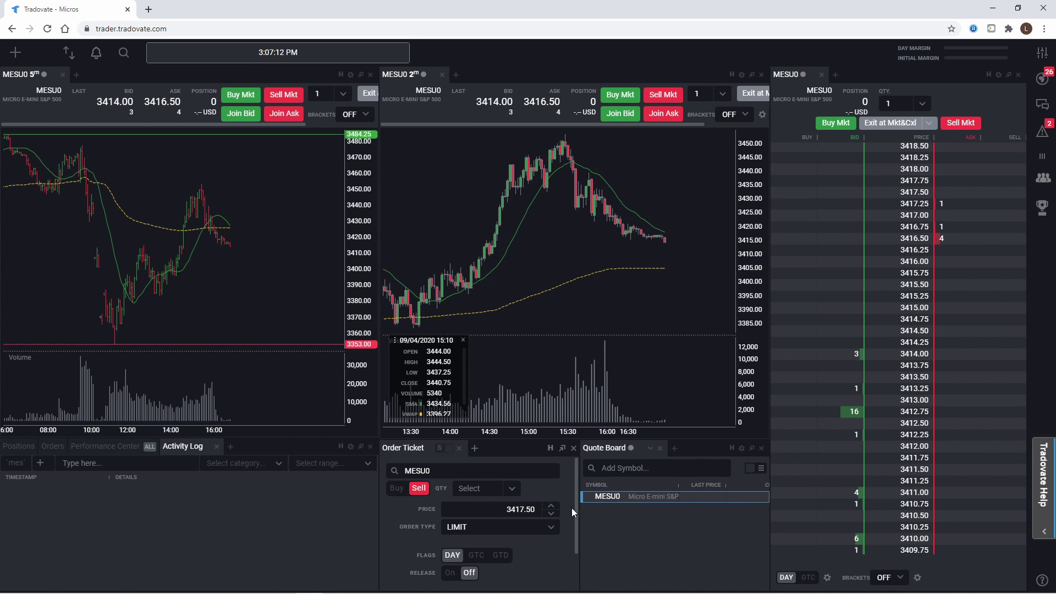
# Review the order ticket's fields for MESU0 and switch the ticket to its advanced layout.
pyautogui.scroll(-1, 571, 507)
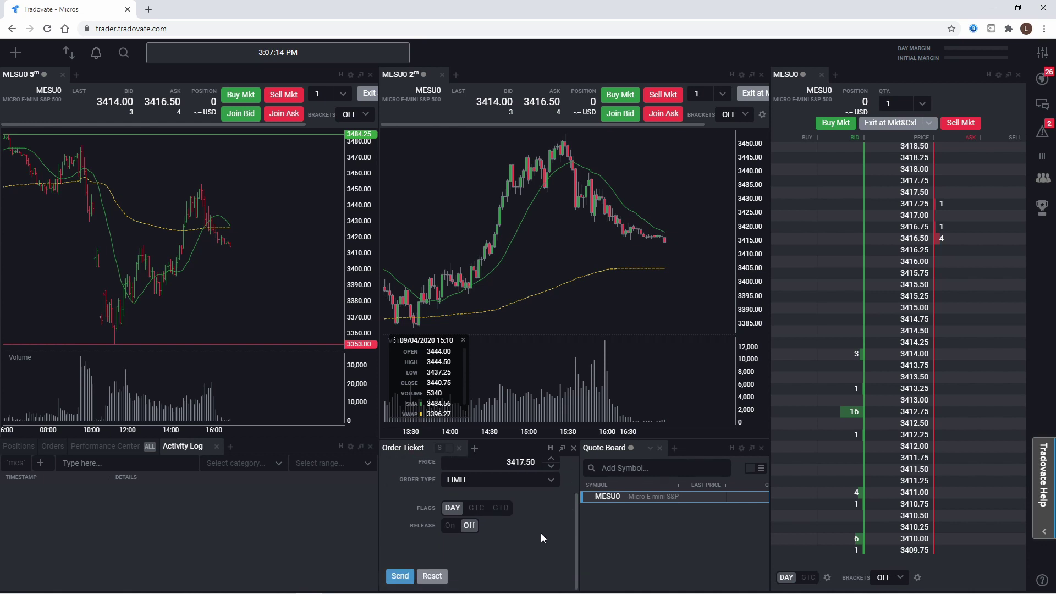
pyautogui.scroll(1, 542, 538)
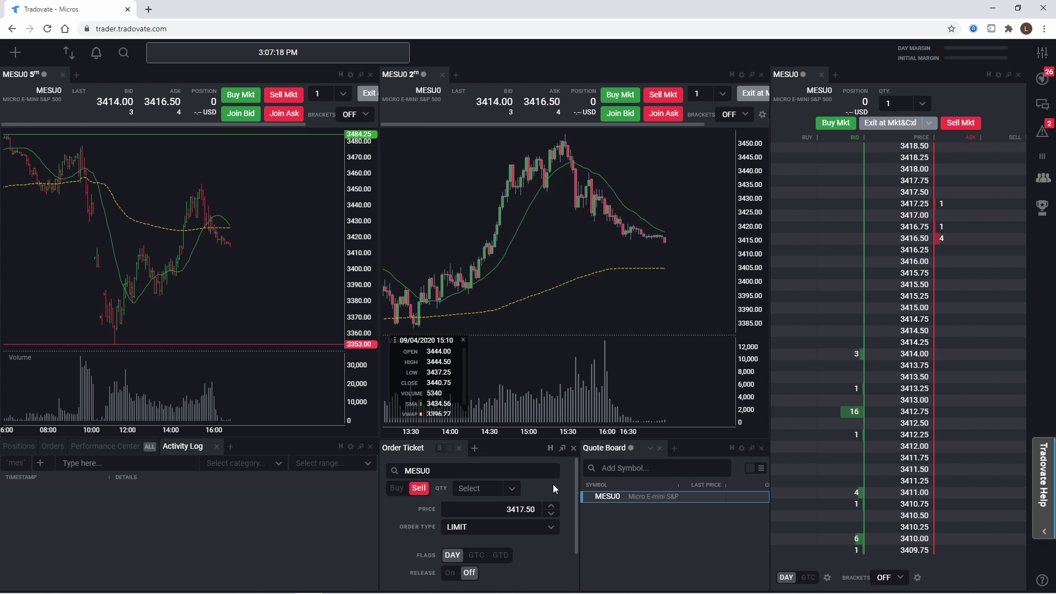
pyautogui.click(501, 488)
pyautogui.scroll(-1, 555, 486)
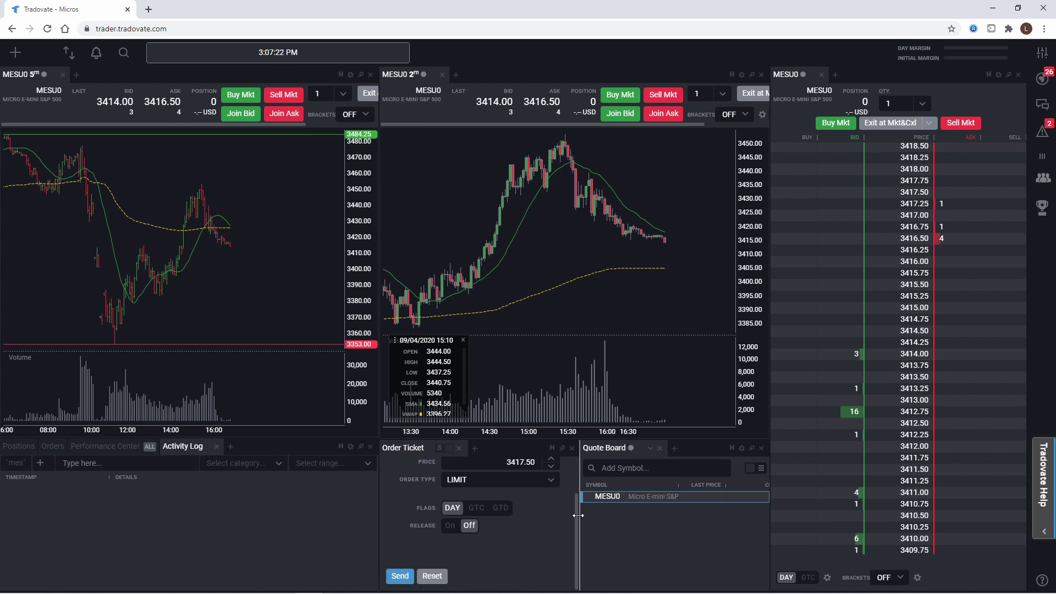
pyautogui.click(449, 448)
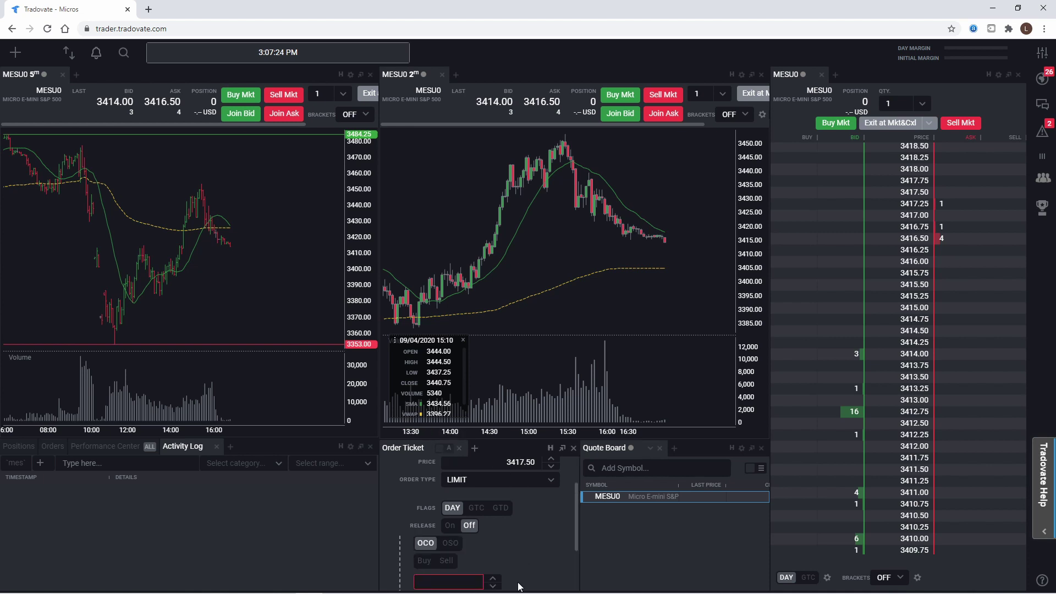
# Examine the OCO section and its order type choices in the advanced order ticket.
pyautogui.scroll(-2, 486, 542)
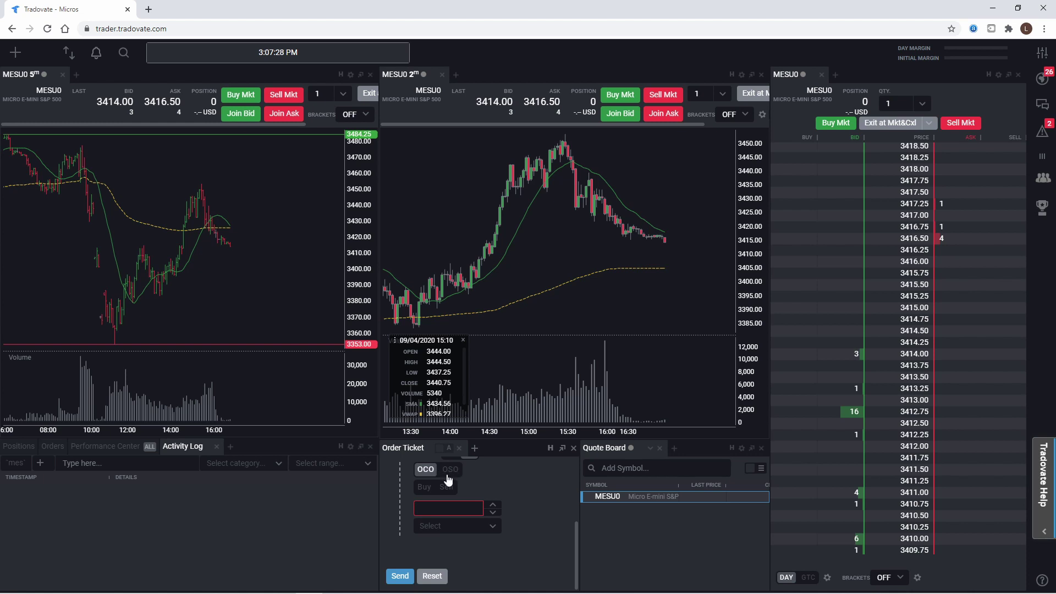
pyautogui.click(496, 525)
pyautogui.scroll(-1, 487, 540)
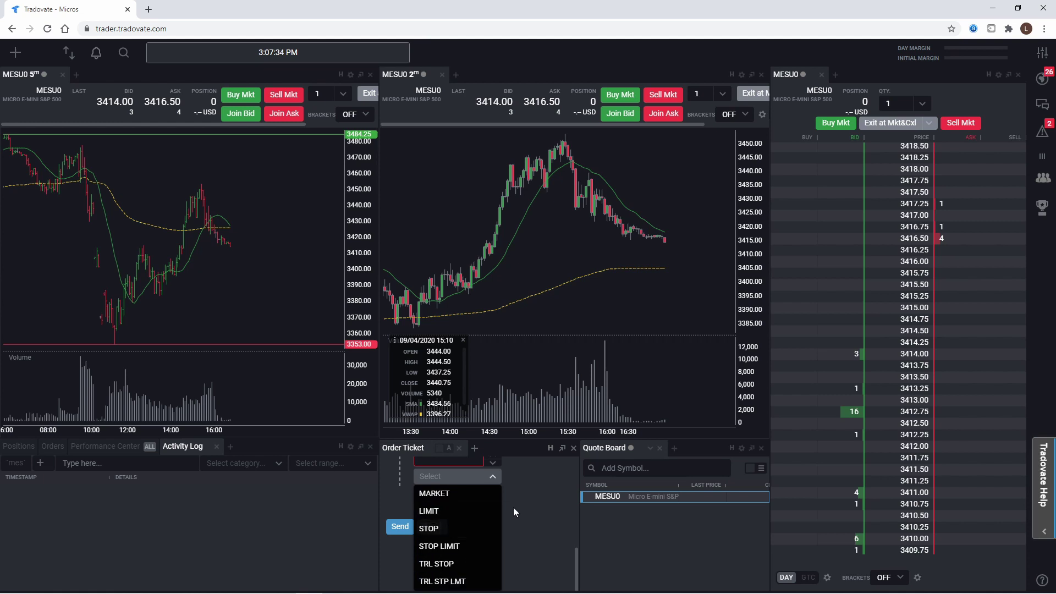
pyautogui.scroll(1, 513, 507)
pyautogui.scroll(2, 504, 508)
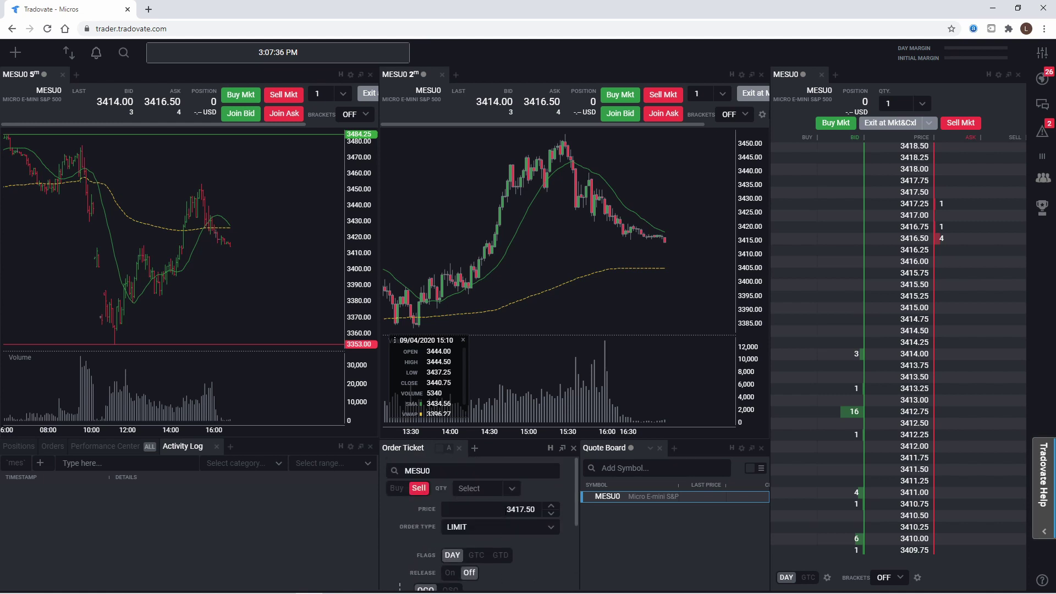
pyautogui.scroll(-2, 523, 558)
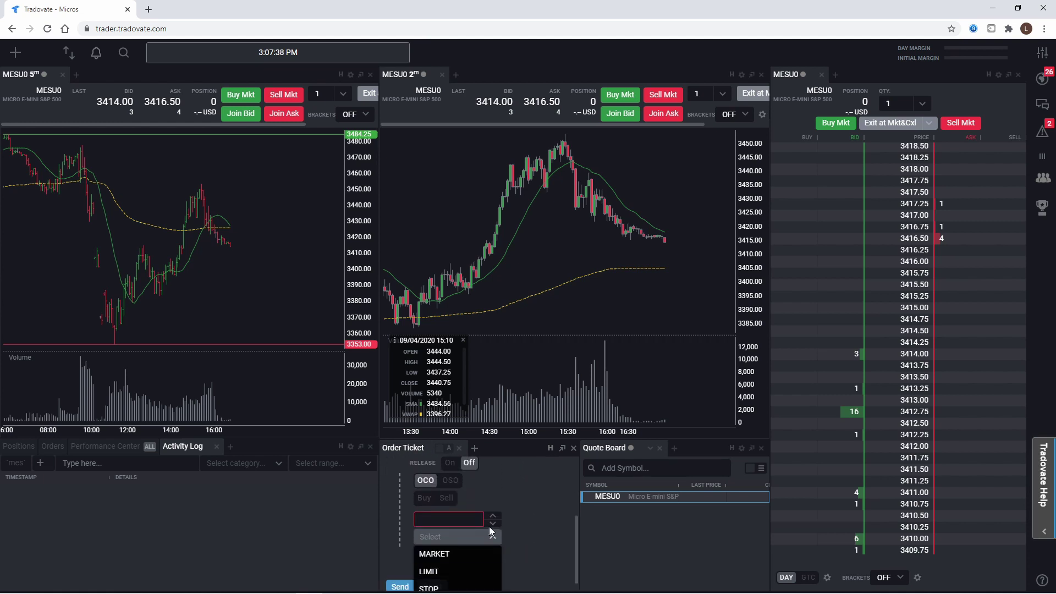
pyautogui.click(404, 509)
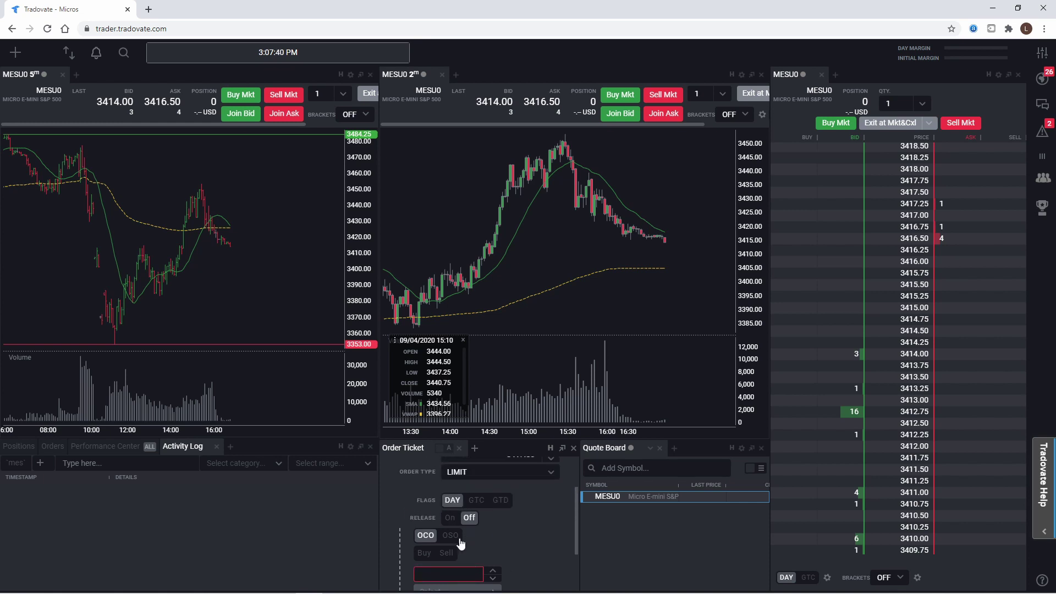
# Try an OSO linked order with a price offset of -0.25 in the order ticket, and return it to OCO.
pyautogui.scroll(-2, 513, 527)
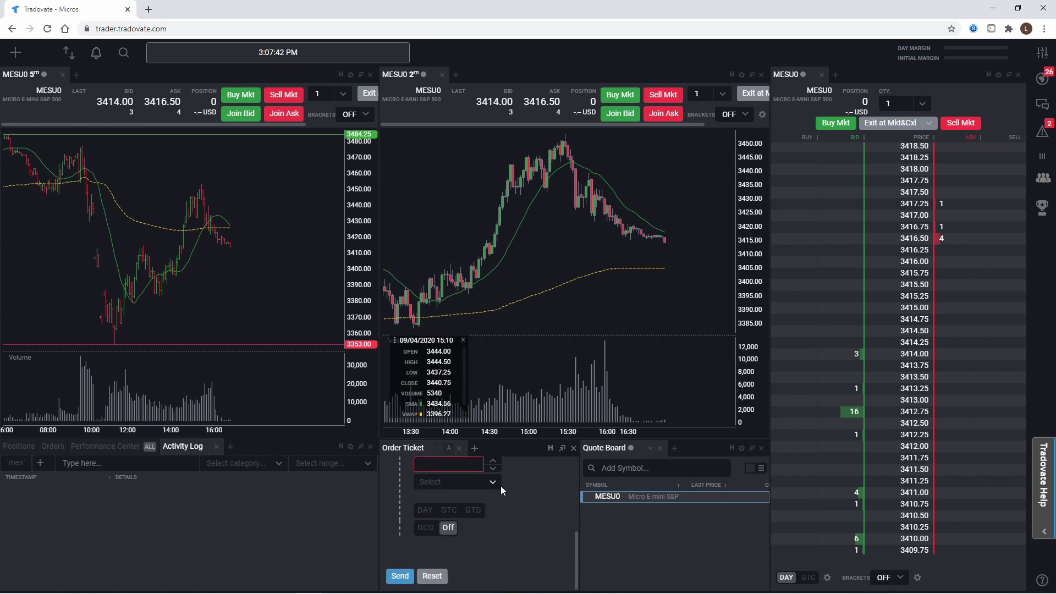
pyautogui.scroll(1, 499, 495)
pyautogui.click(496, 523)
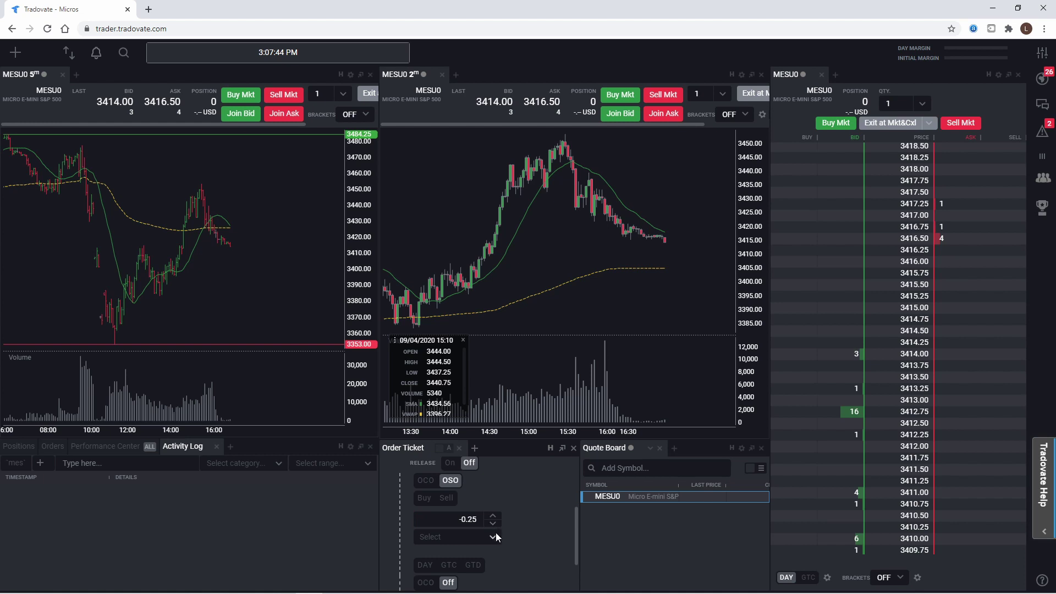
pyautogui.click(496, 533)
pyautogui.scroll(-1, 511, 525)
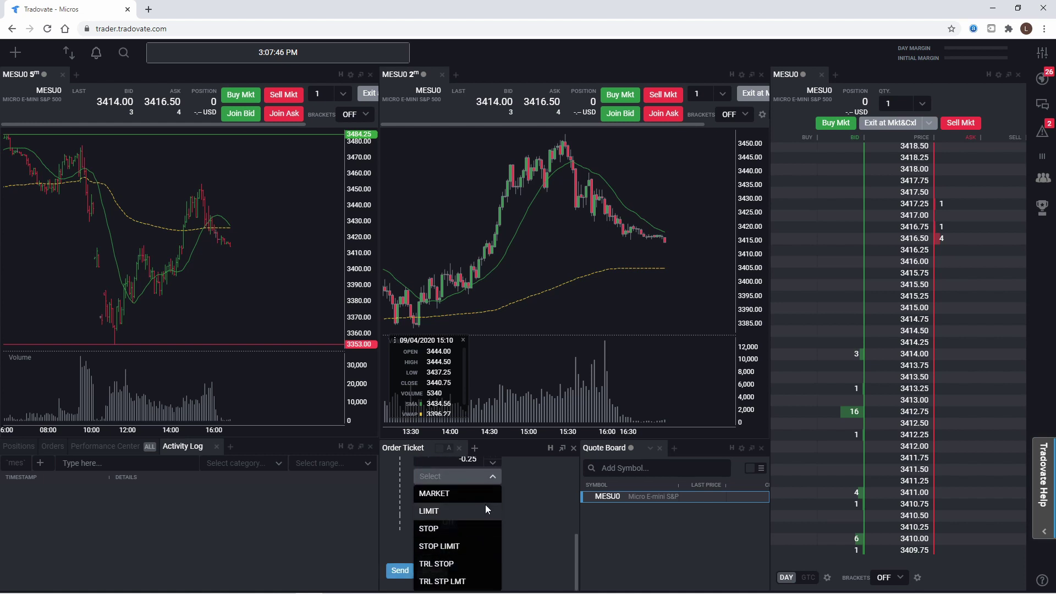
pyautogui.click(486, 510)
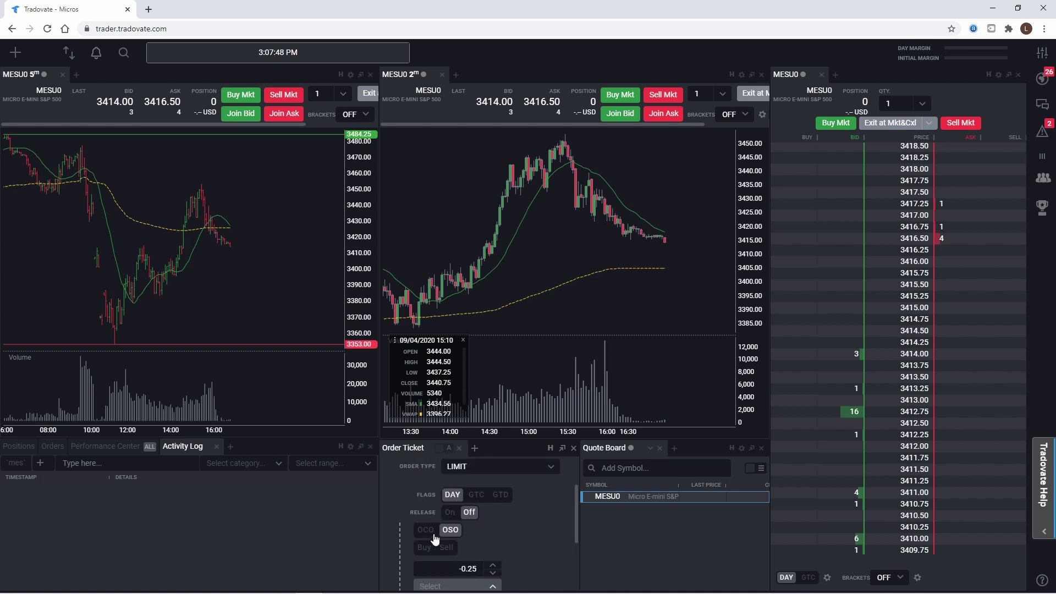
pyautogui.scroll(1, 514, 535)
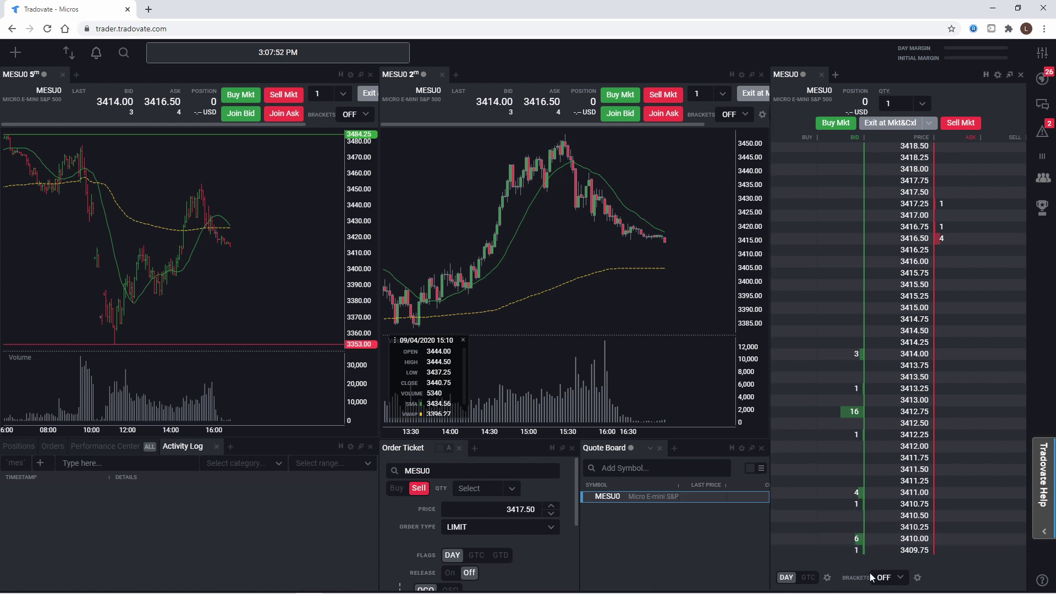
# Turn brackets on in the MESU0 price ladder's bracket settings and create a bracket named "Auto stop out".
pyautogui.click(901, 578)
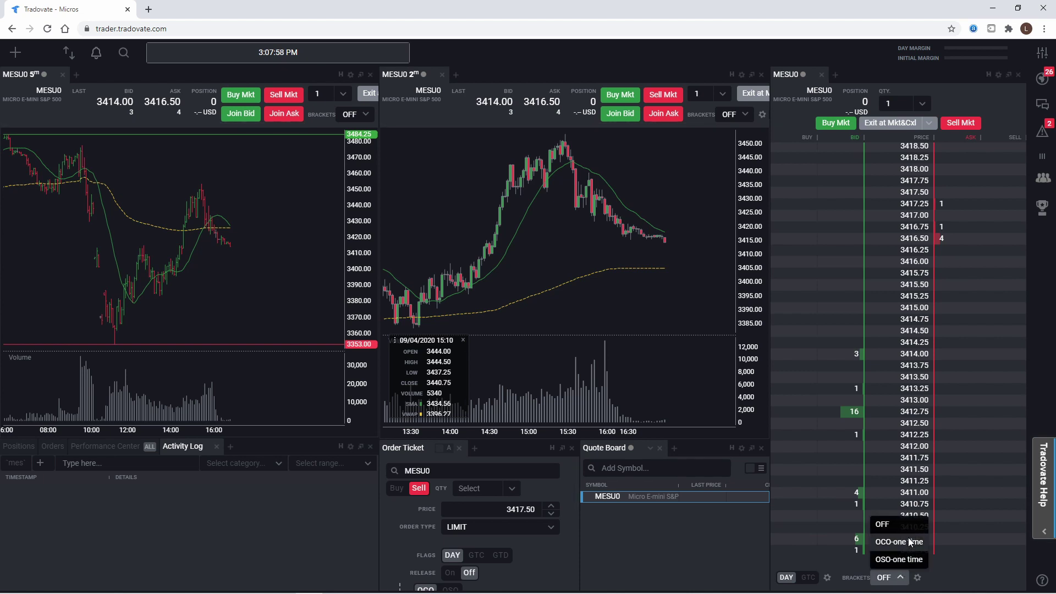
pyautogui.click(918, 577)
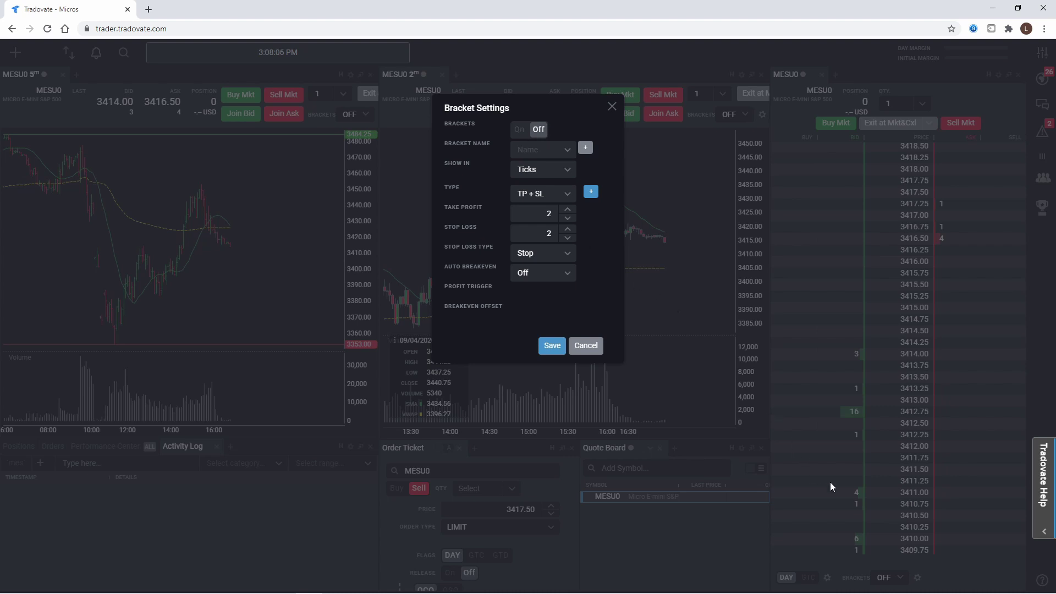
pyautogui.click(519, 130)
pyautogui.click(585, 149)
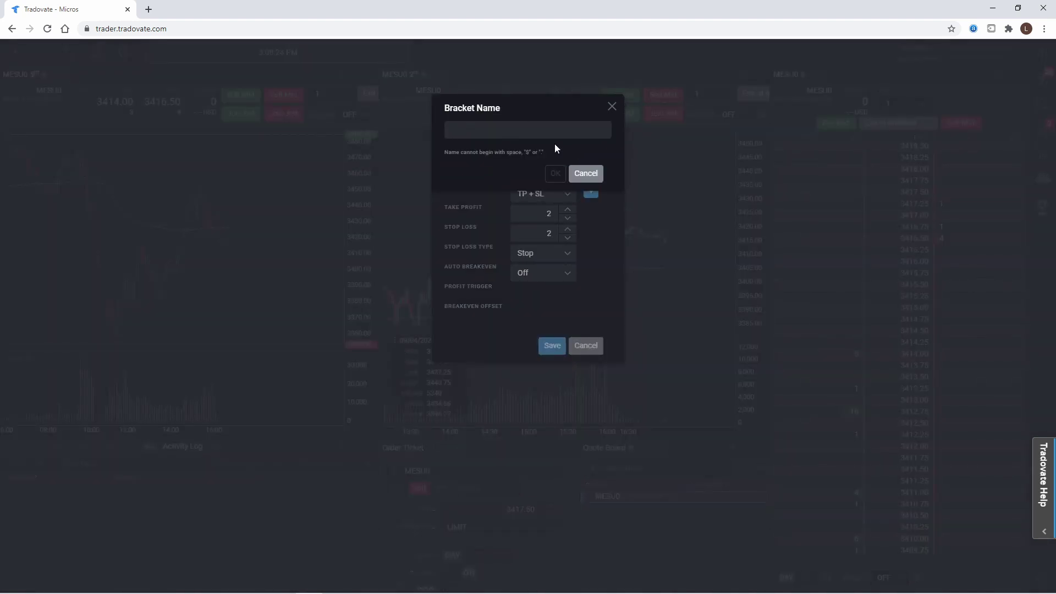
pyautogui.write('Auto stop out')
pyautogui.click(555, 173)
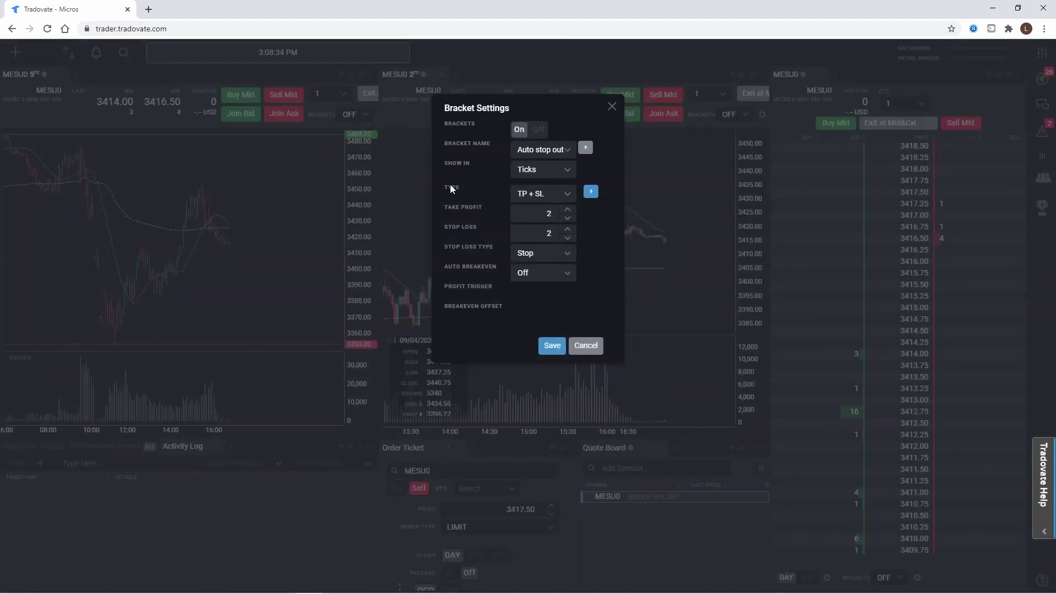
# Configure the bracket as SL Only with stop loss type Stop and auto breakeven On.
pyautogui.click(565, 193)
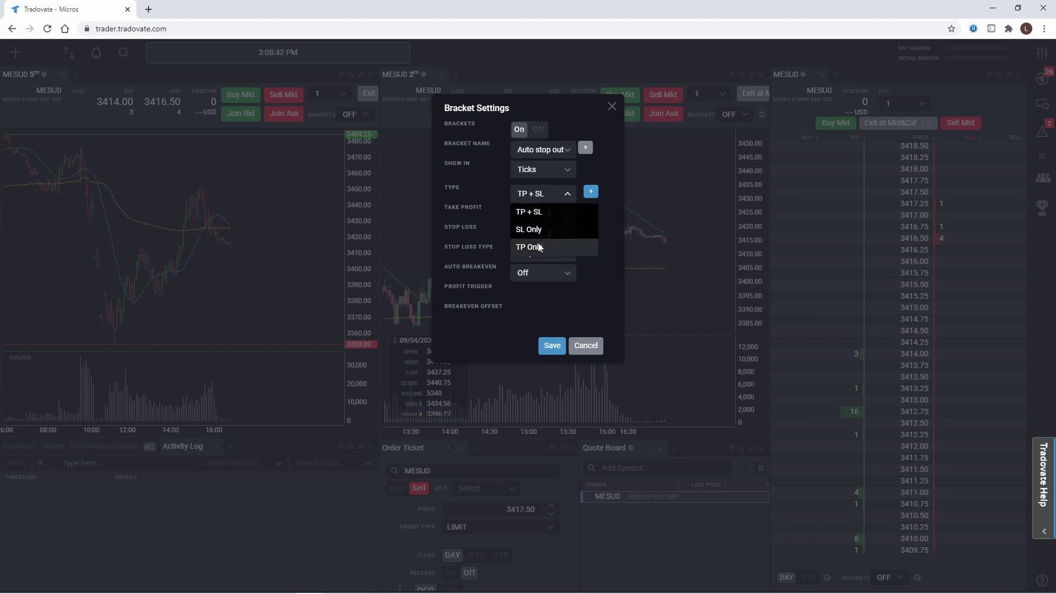
pyautogui.click(573, 209)
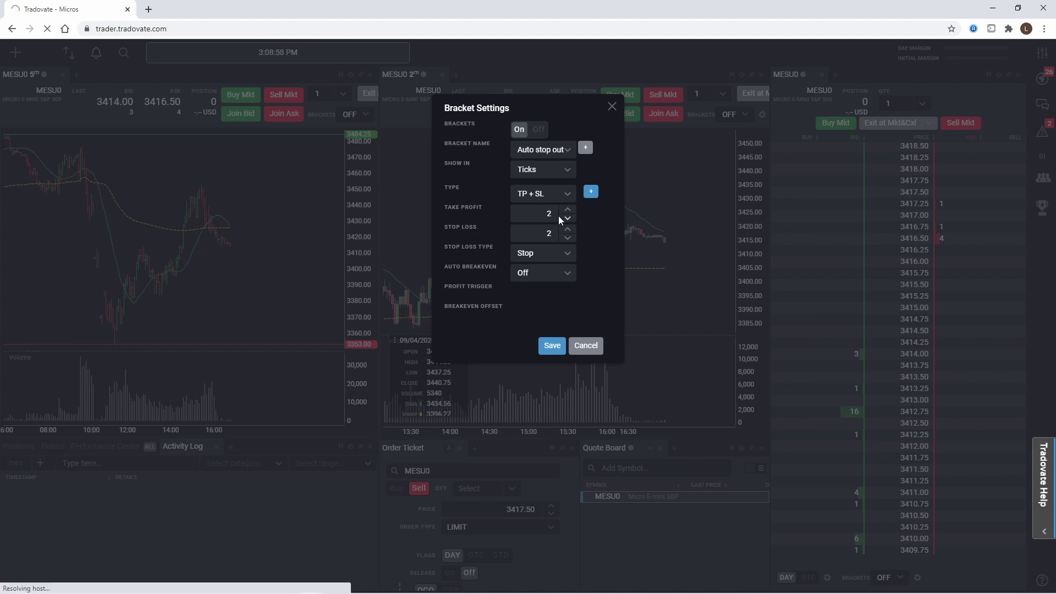
pyautogui.click(568, 252)
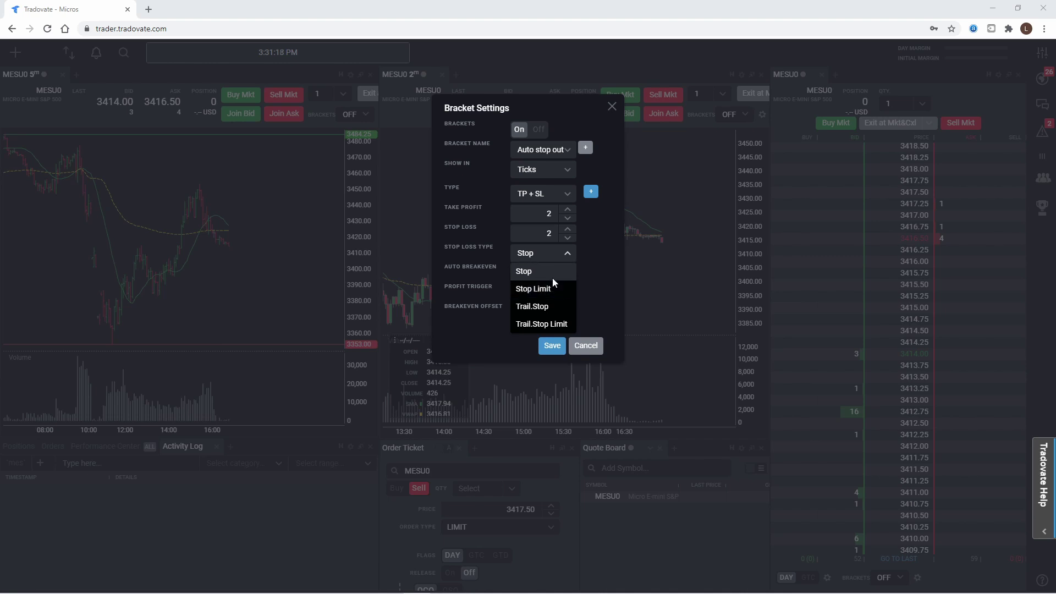
pyautogui.click(552, 274)
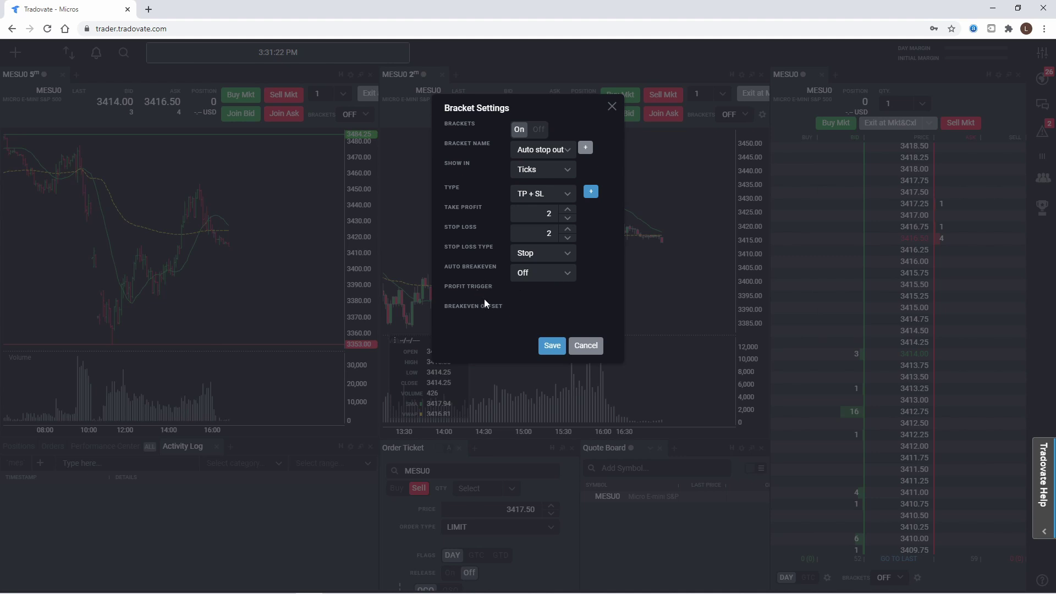
pyautogui.click(557, 272)
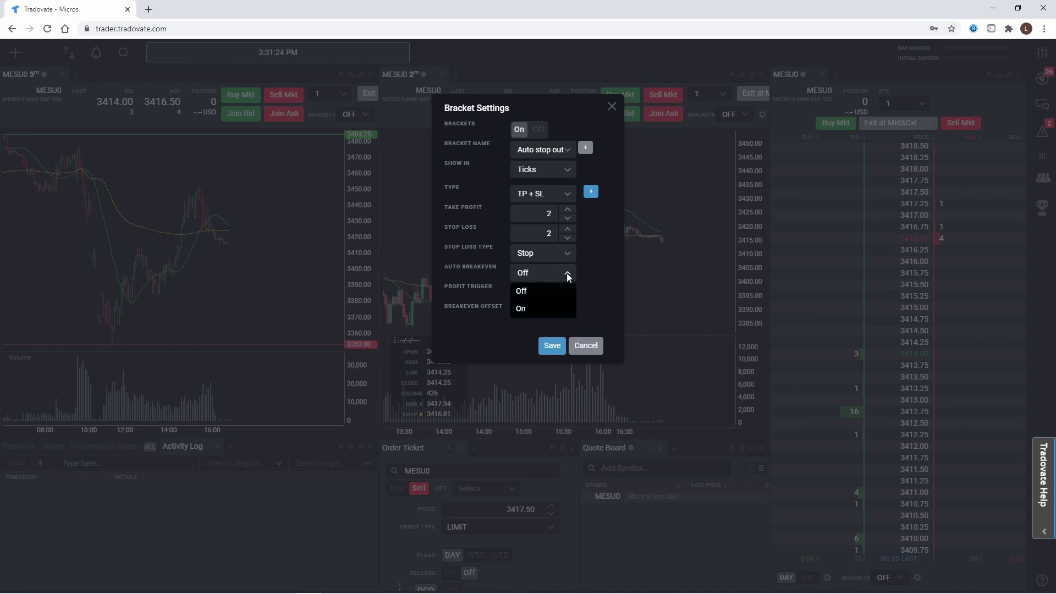
pyautogui.click(547, 307)
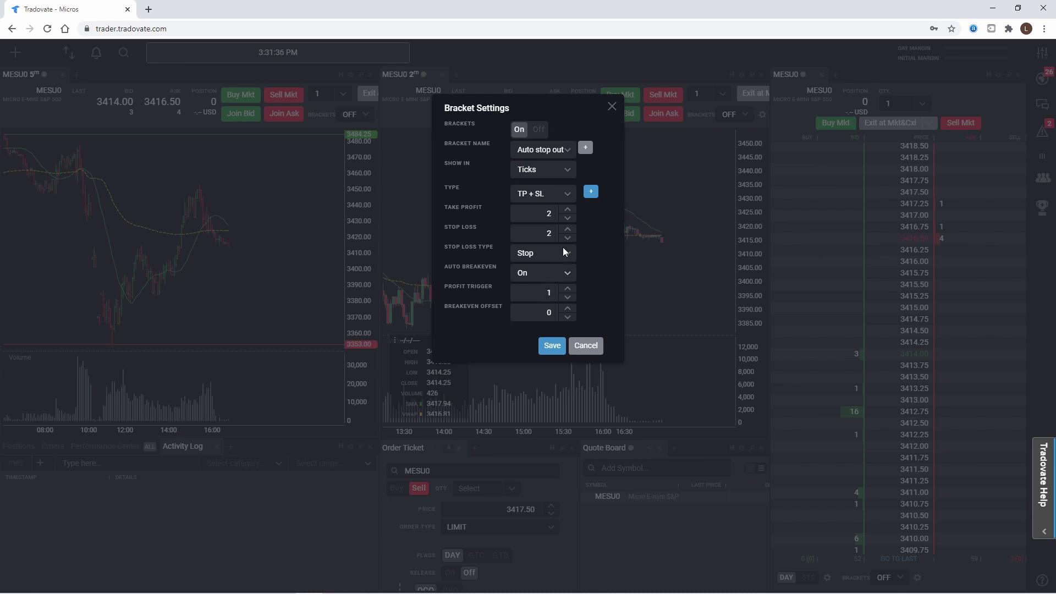
pyautogui.click(568, 198)
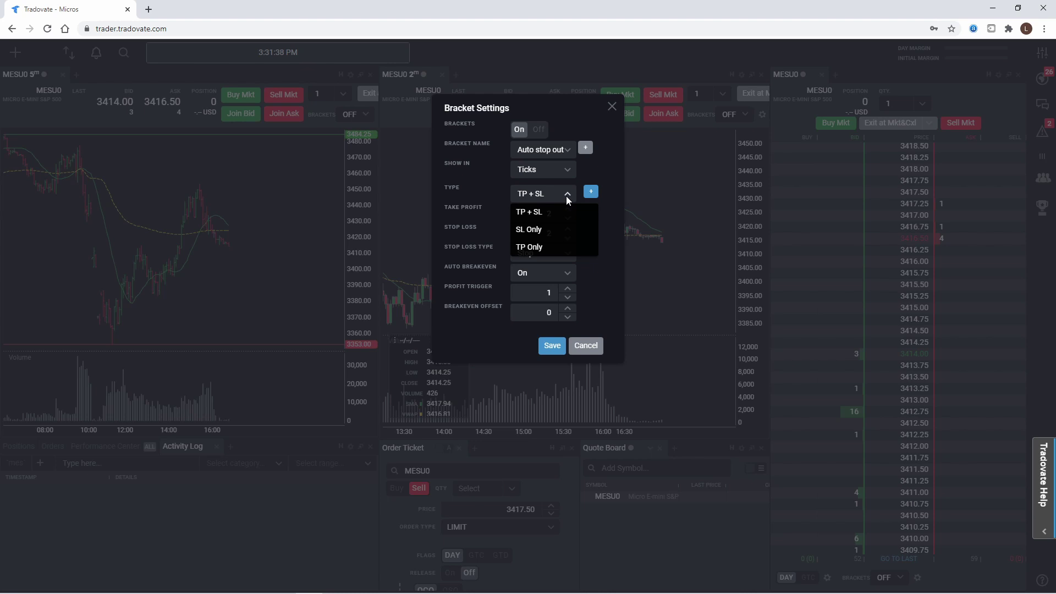
pyautogui.click(542, 230)
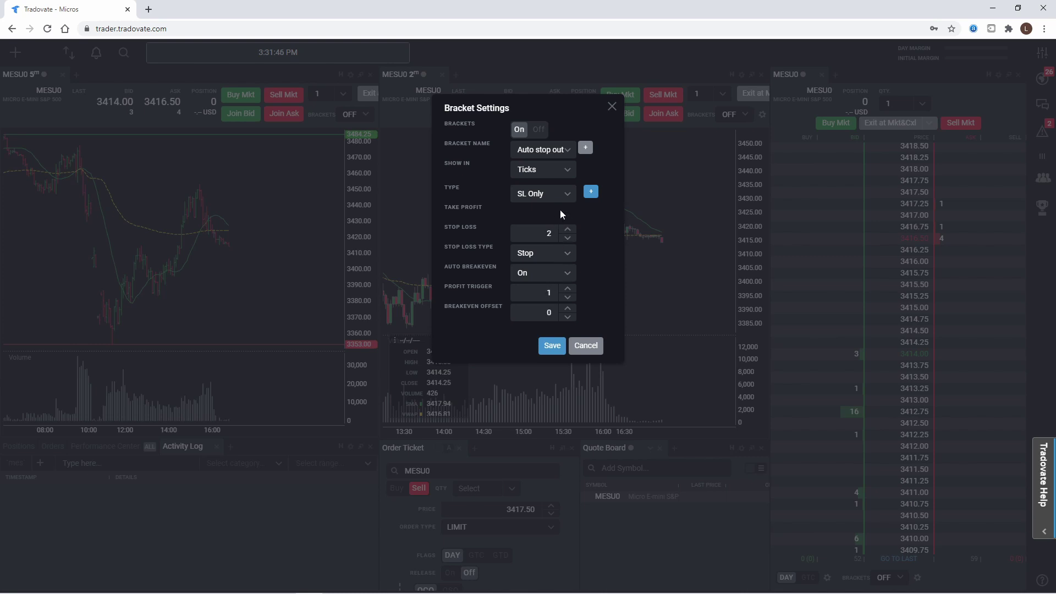
# Try adding a second target to the Auto stop out bracket, and remove it.
pyautogui.click(582, 147)
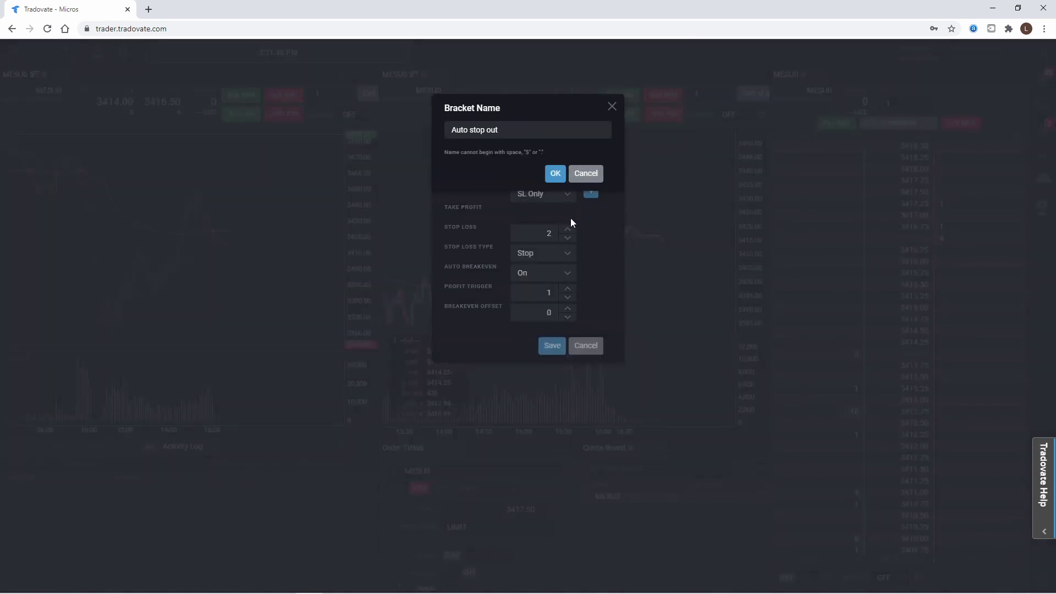
pyautogui.click(585, 175)
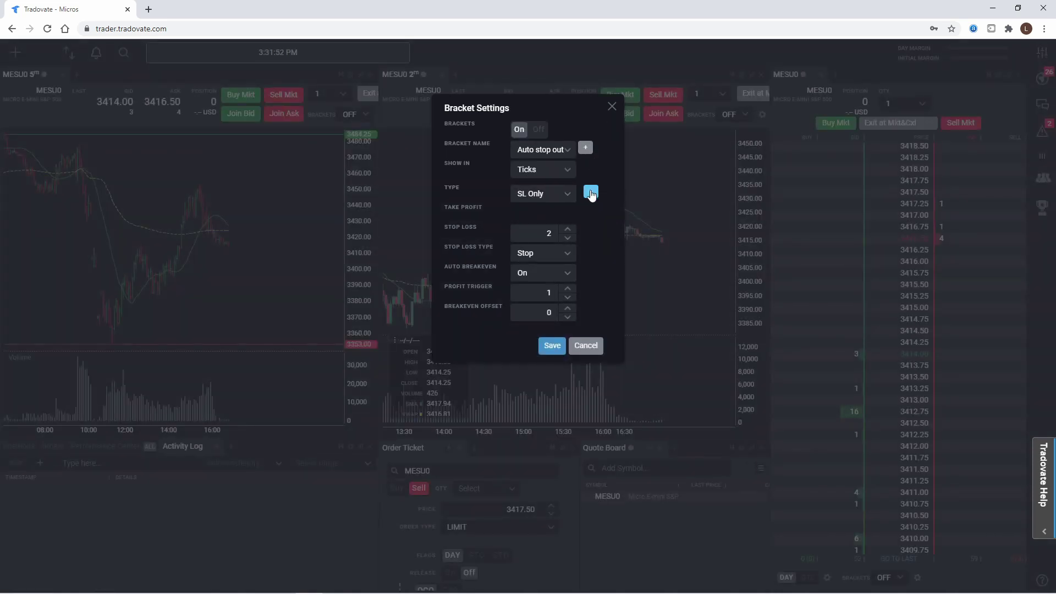
pyautogui.click(590, 192)
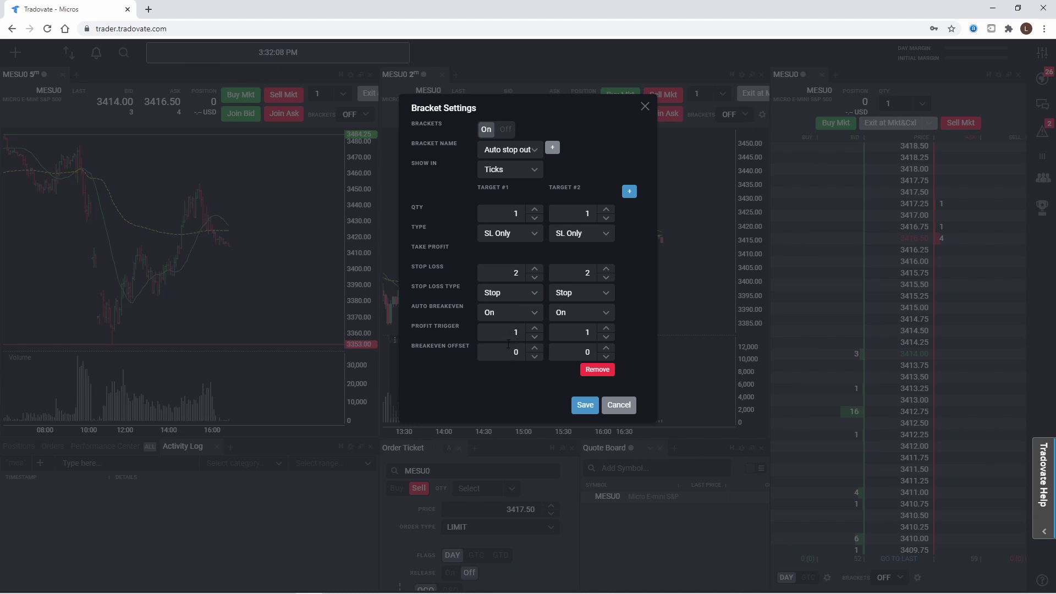
pyautogui.click(596, 371)
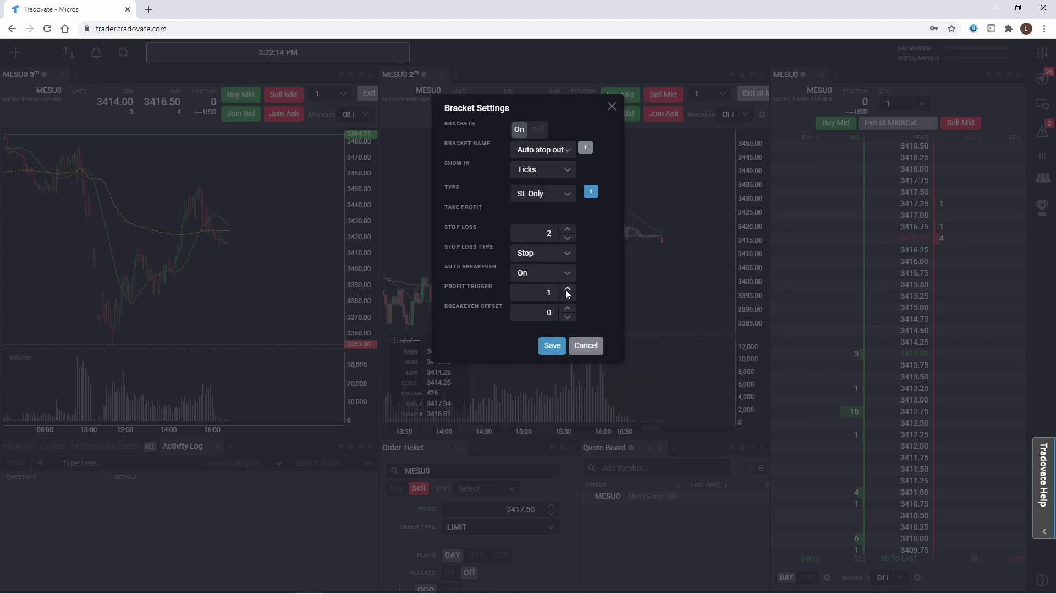
# Save the Auto stop out bracket and try to place a limit order in the price ladder to buy 1 MESU0 at 3416.00.
pyautogui.click(552, 345)
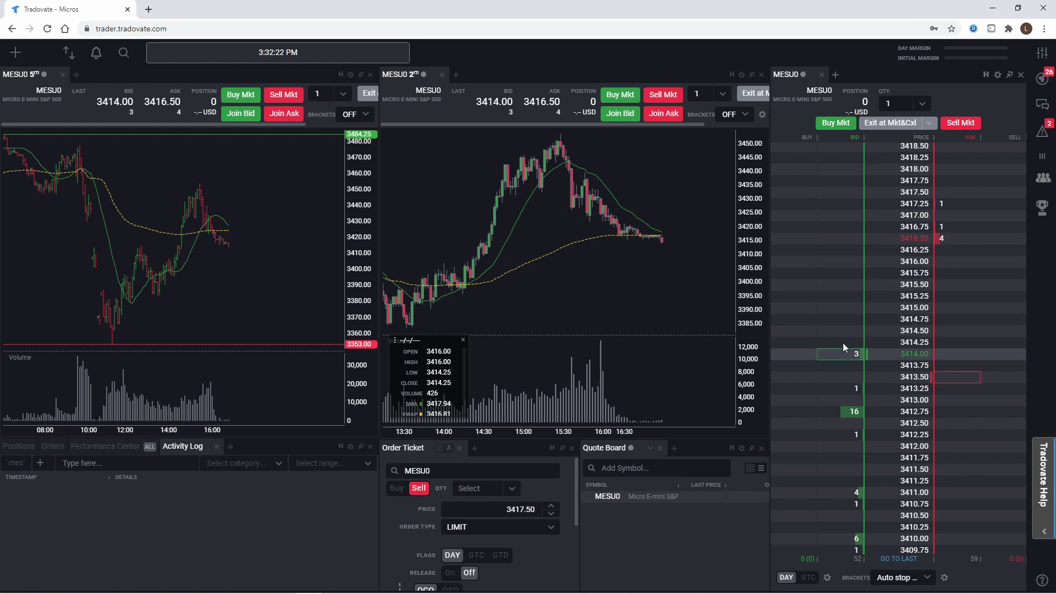
pyautogui.click(833, 263)
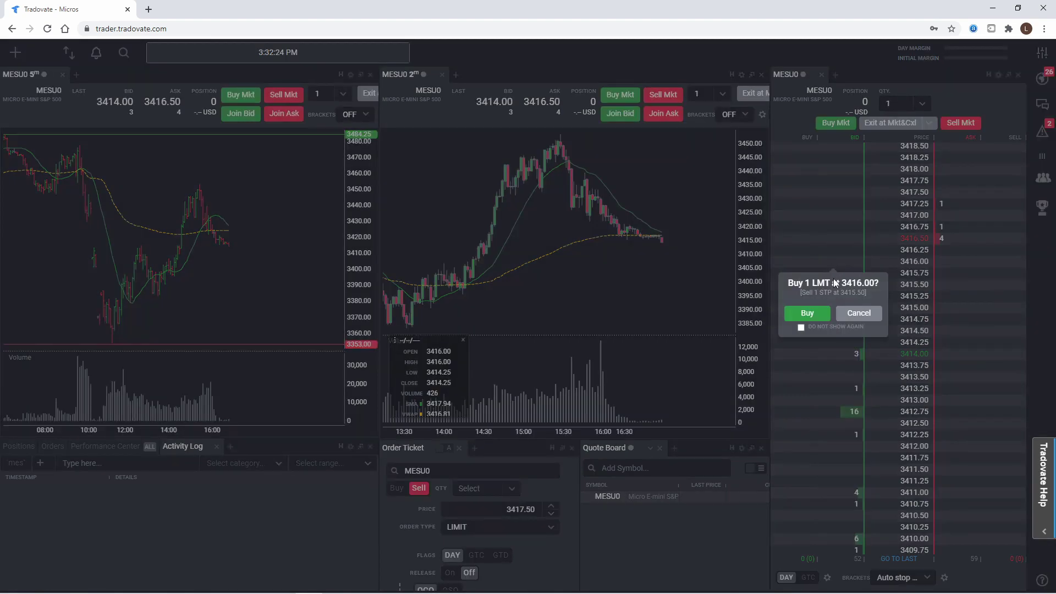
pyautogui.click(803, 316)
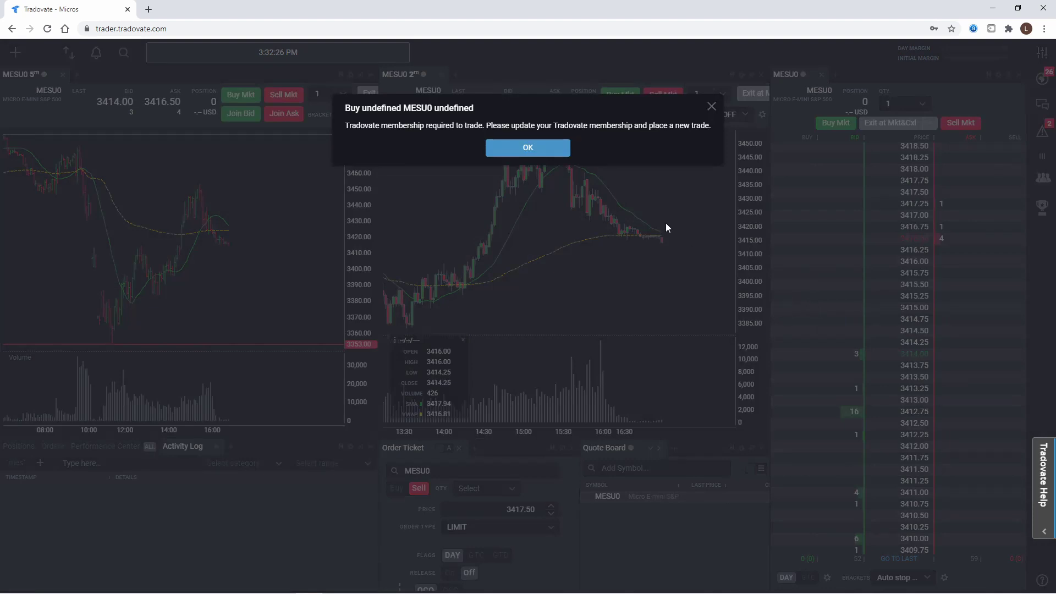
pyautogui.click(549, 147)
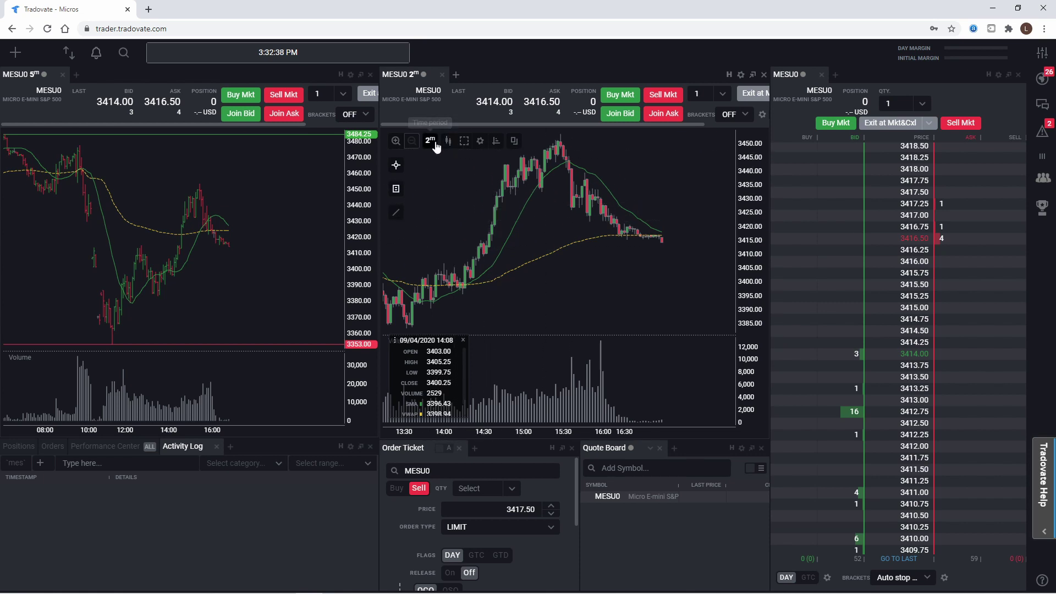
# Toggle Last Trade Price on the 2-minute chart and set the price ladder's brackets to OFF.
pyautogui.click(480, 141)
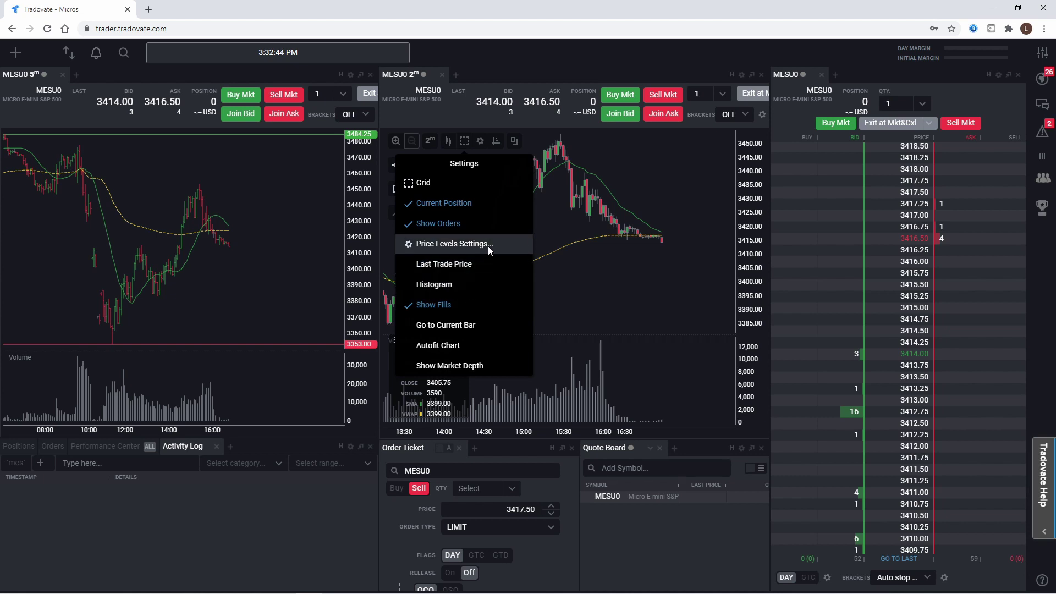
pyautogui.click(477, 265)
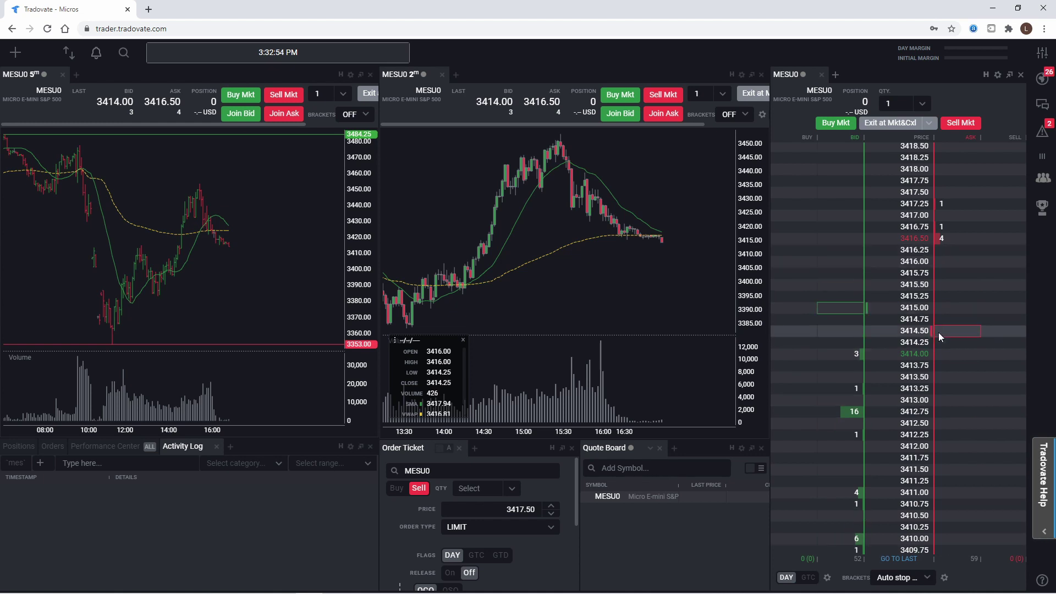
pyautogui.click(927, 577)
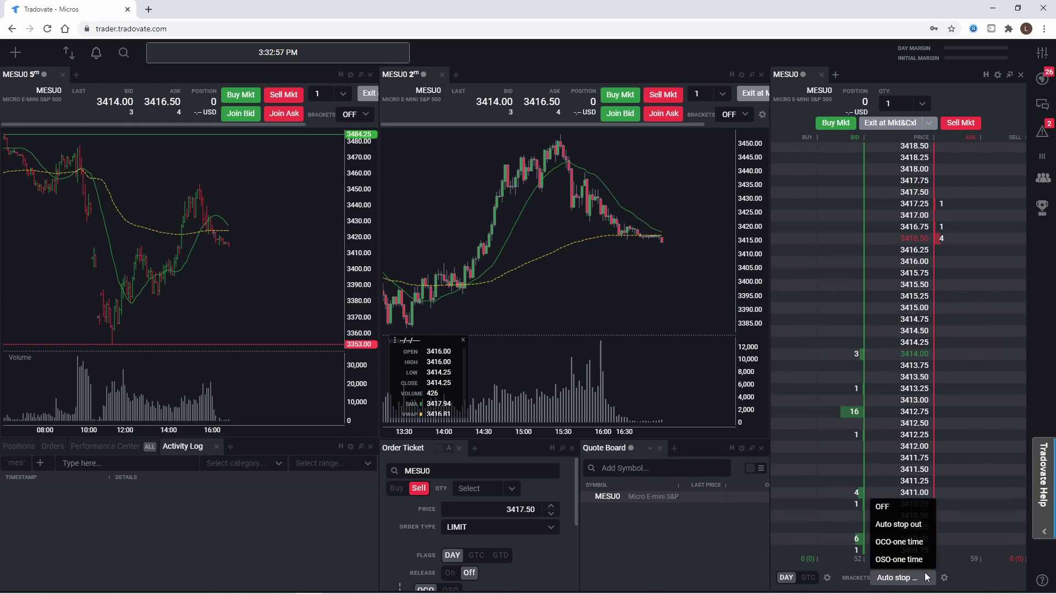
pyautogui.click(910, 514)
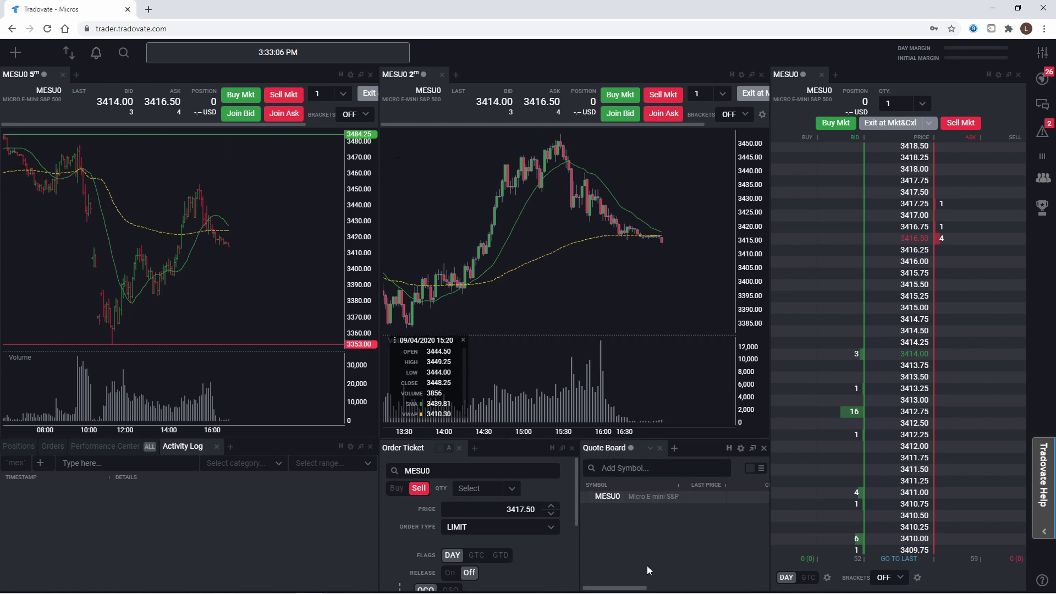
# Look through the price columns for MESU0 in the quote board.
pyautogui.hscroll(2, 660, 585)
pyautogui.hscroll(3, 660, 584)
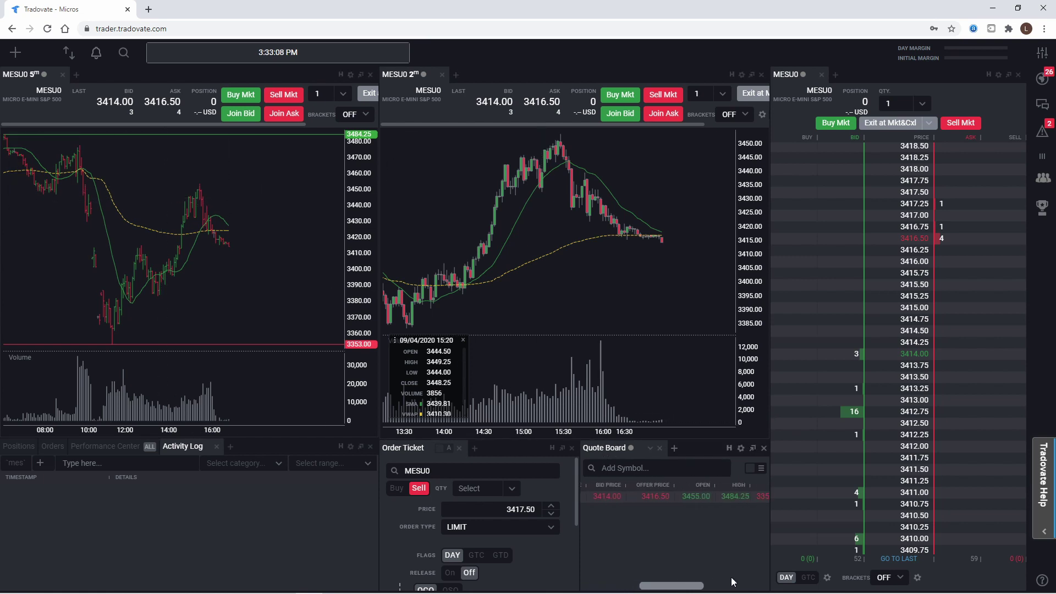
pyautogui.hscroll(-5, 659, 585)
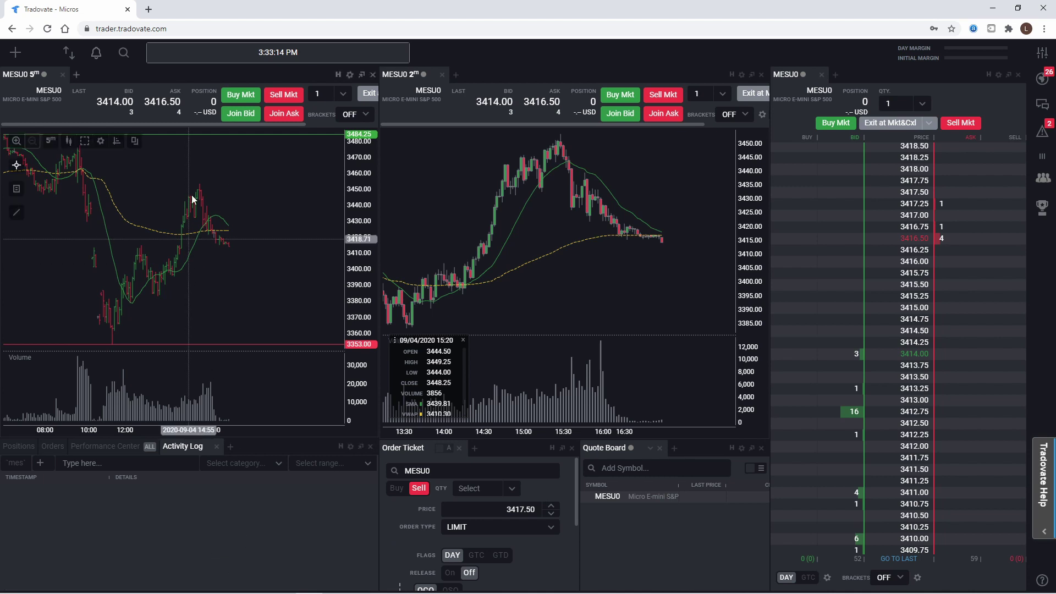
# Link the 5-minute chart, the 2-minute chart and the price ladder by giving all three the red link color.
pyautogui.click(45, 75)
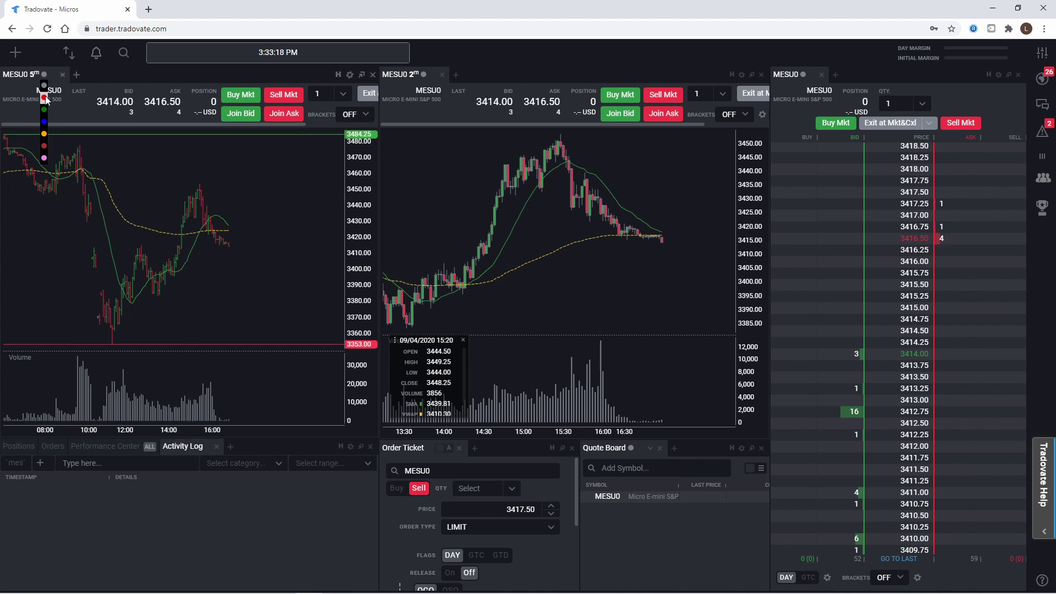
pyautogui.click(45, 99)
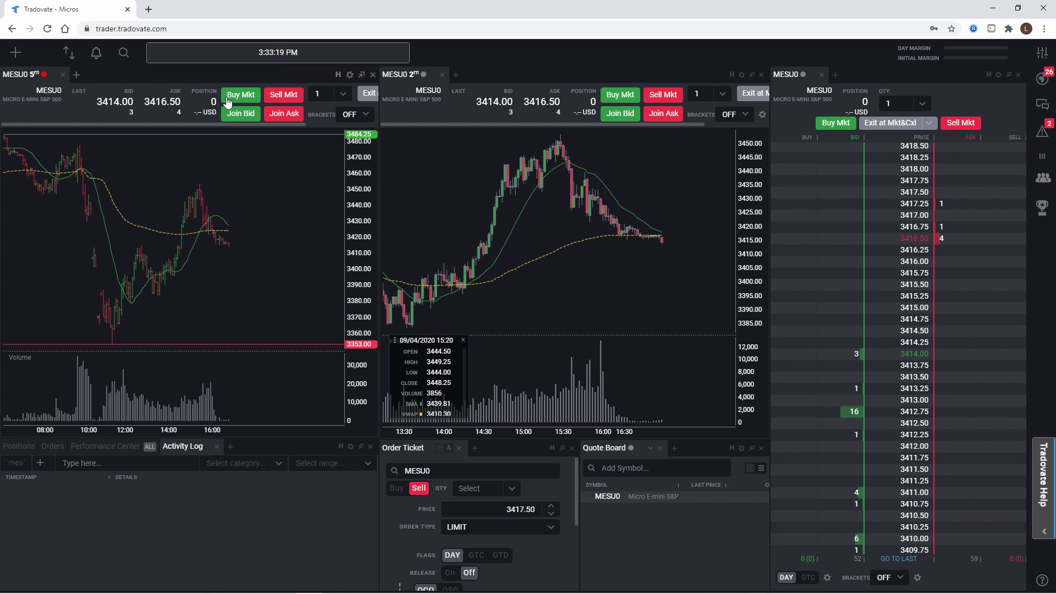
pyautogui.click(428, 75)
pyautogui.click(427, 102)
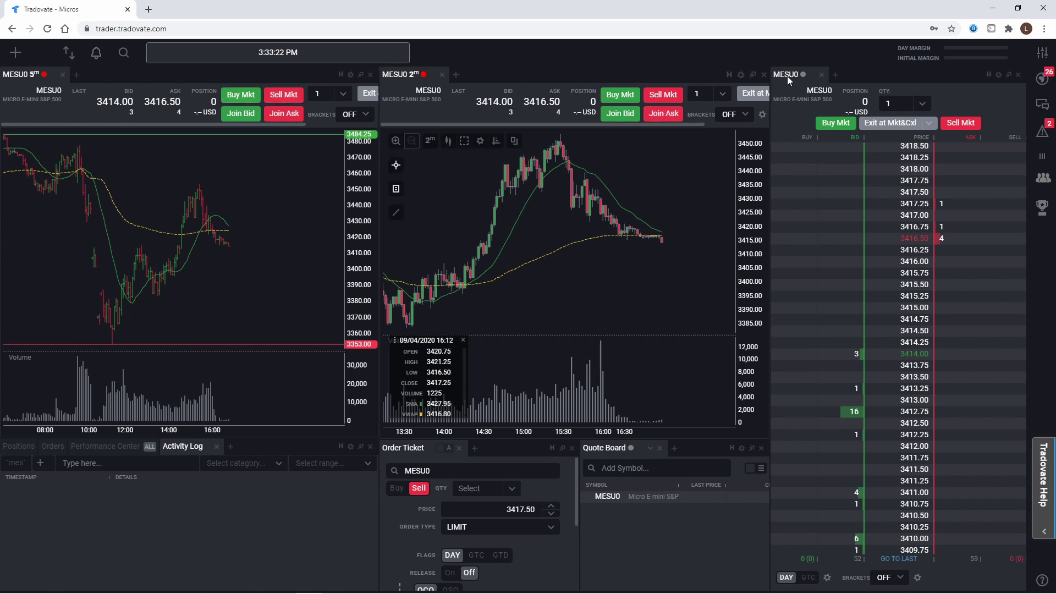
pyautogui.click(804, 74)
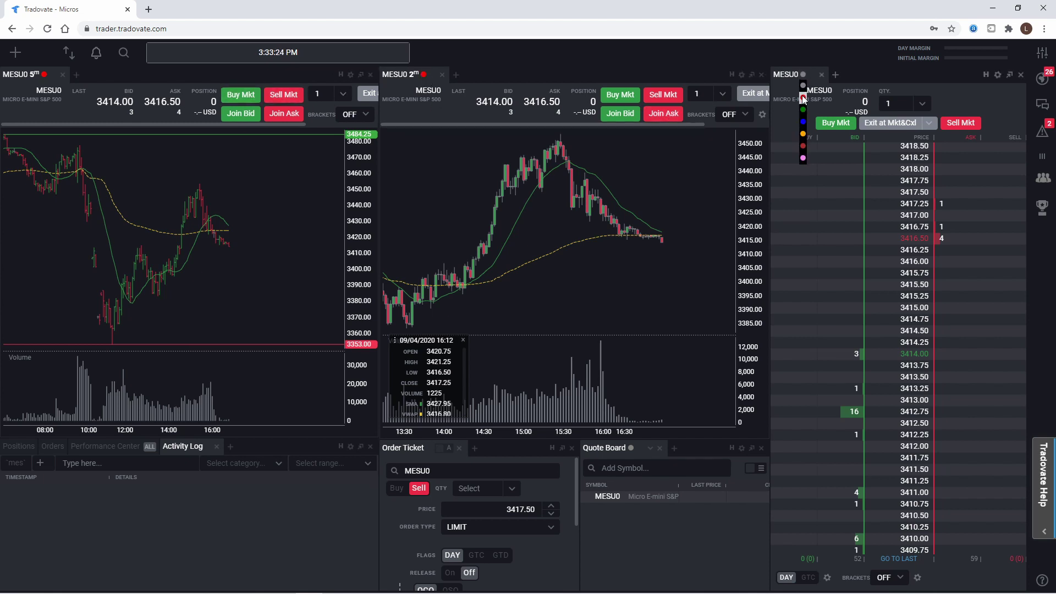
pyautogui.click(803, 98)
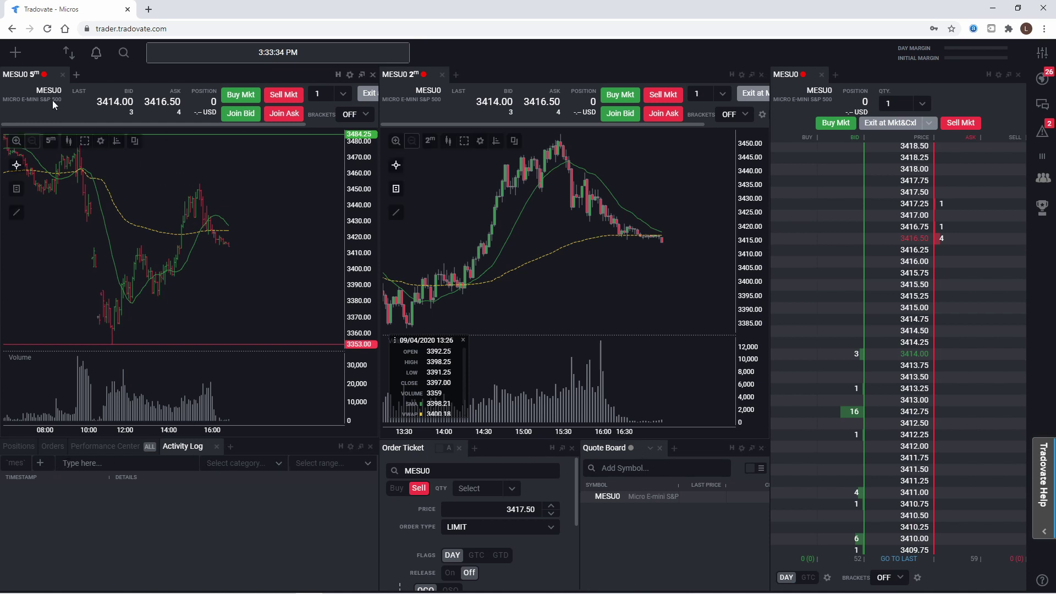
# Add a Ticks module beside the order ticket in place of the quote board, and load the MESU0 tick stream.
pyautogui.click(16, 53)
pyautogui.moveTo(33, 154); pyautogui.dragTo(658, 532)
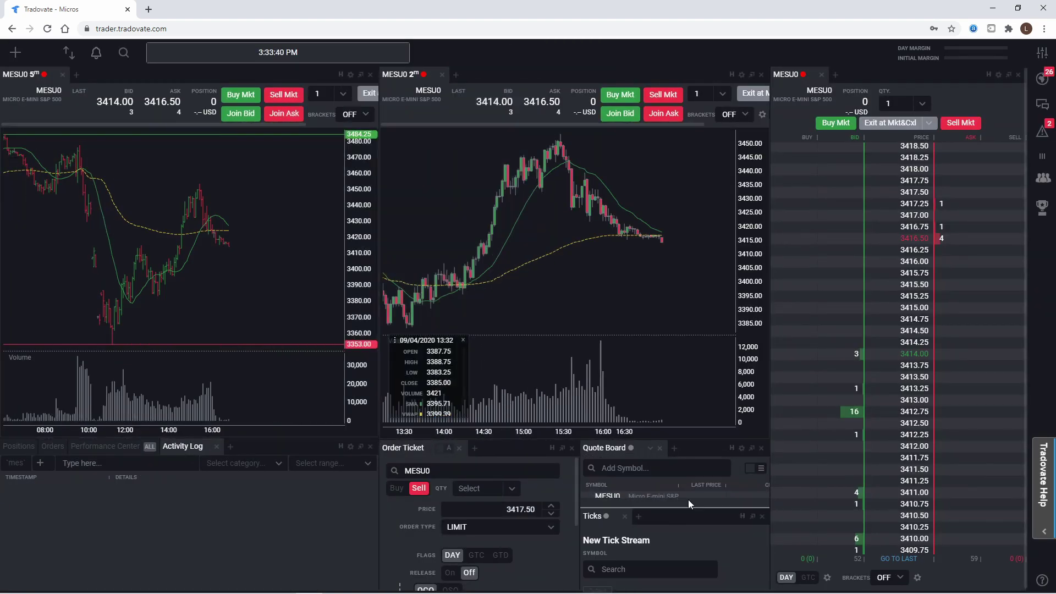
pyautogui.click(764, 449)
pyautogui.click(637, 498)
pyautogui.write('MESU0')
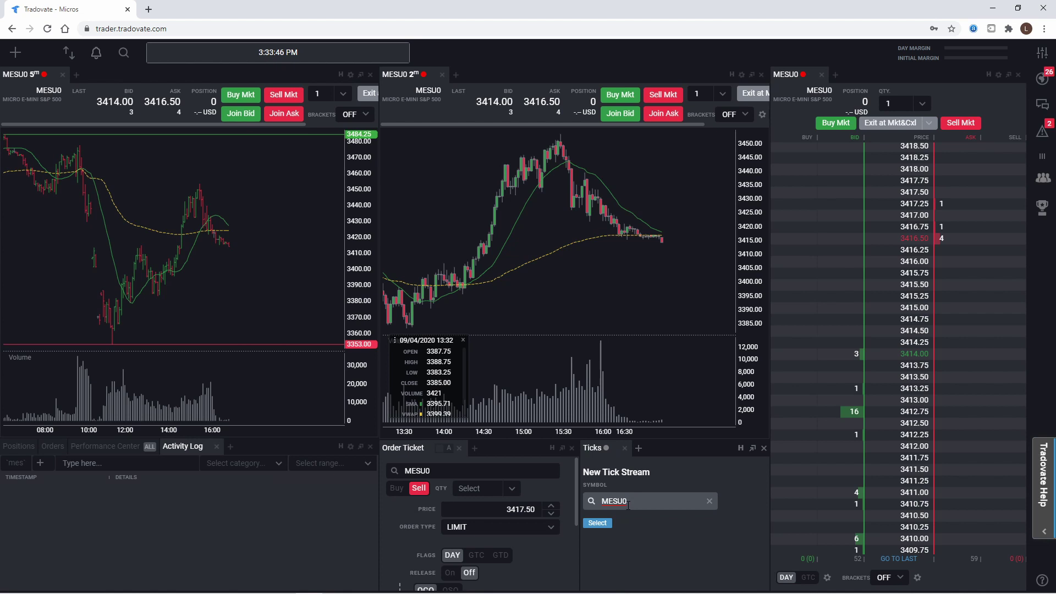
pyautogui.click(599, 523)
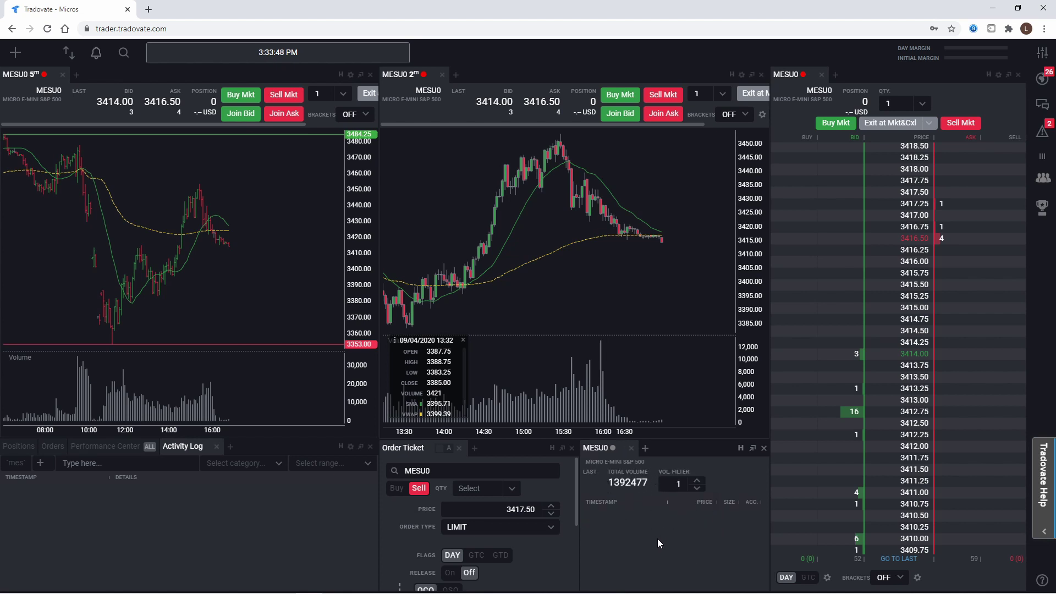
# Link the Ticks module to the other MESU0 modules with the red link color and widen it slightly against the order ticket.
pyautogui.click(613, 447)
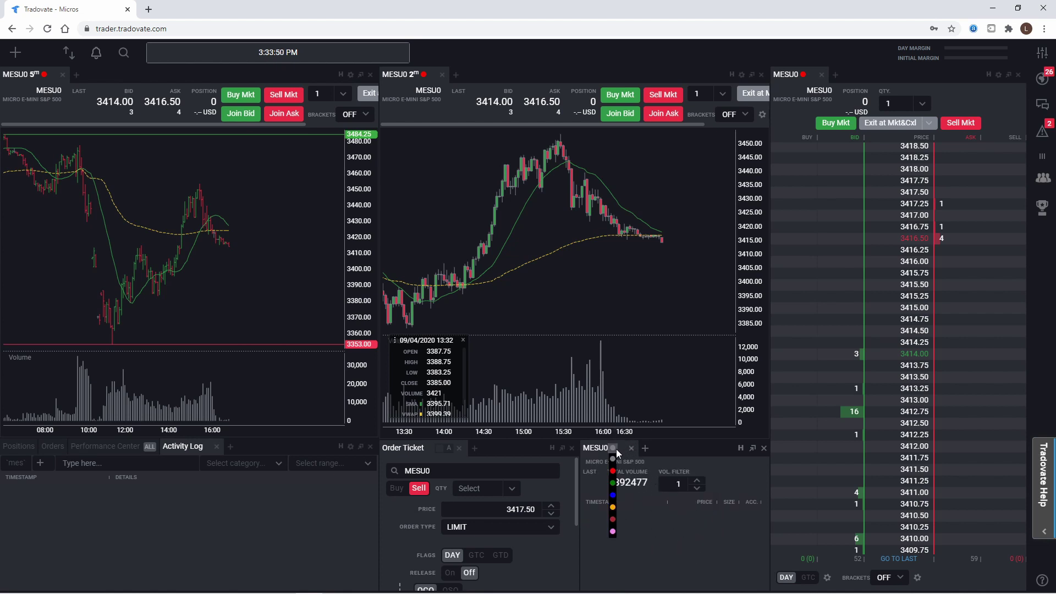
pyautogui.click(612, 471)
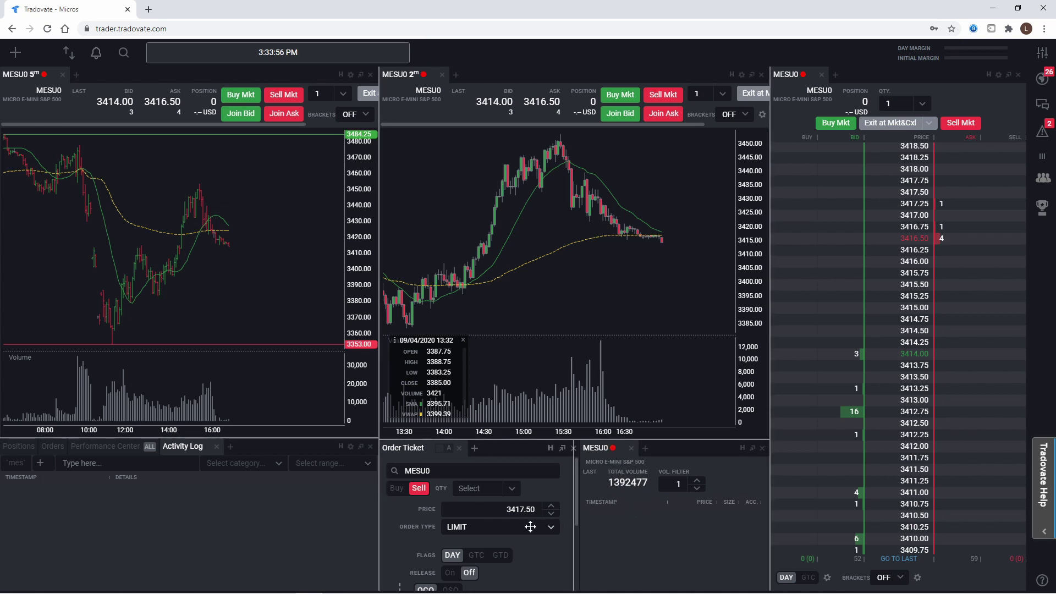
pyautogui.moveTo(669, 529); pyautogui.dragTo(695, 530)
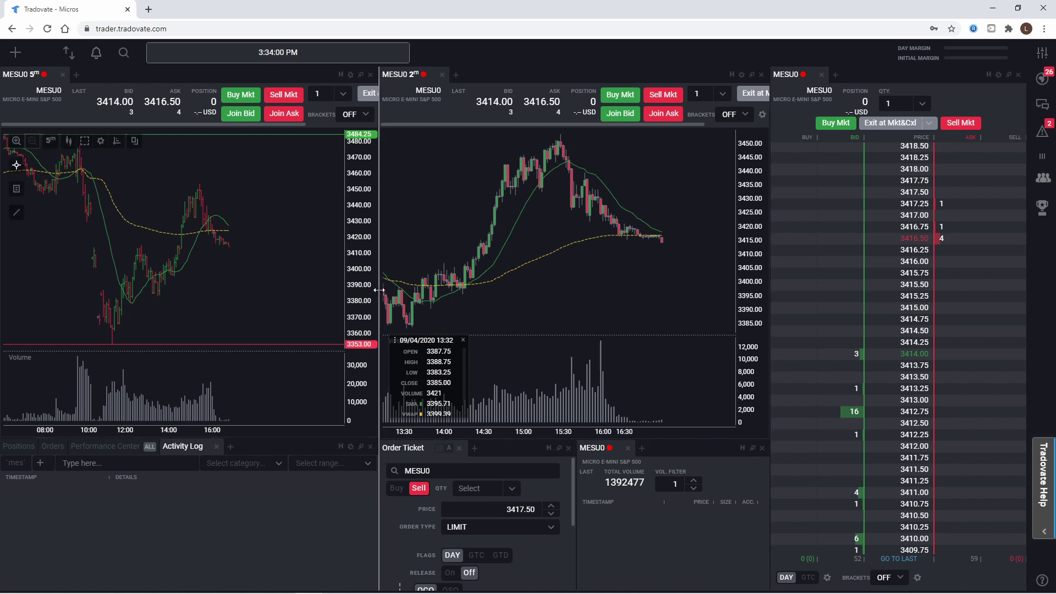
# Narrow the 5-minute chart to give the 2-minute chart more width, and enlarge the 5-minute chart's recent candles.
pyautogui.moveTo(379, 290); pyautogui.dragTo(298, 300)
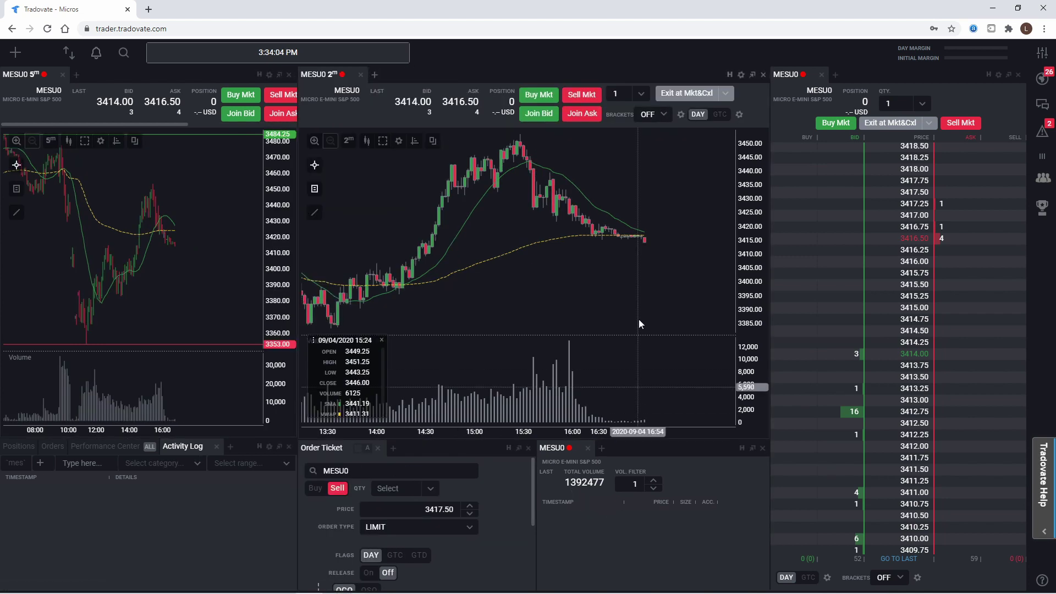
pyautogui.scroll(5, 126, 221)
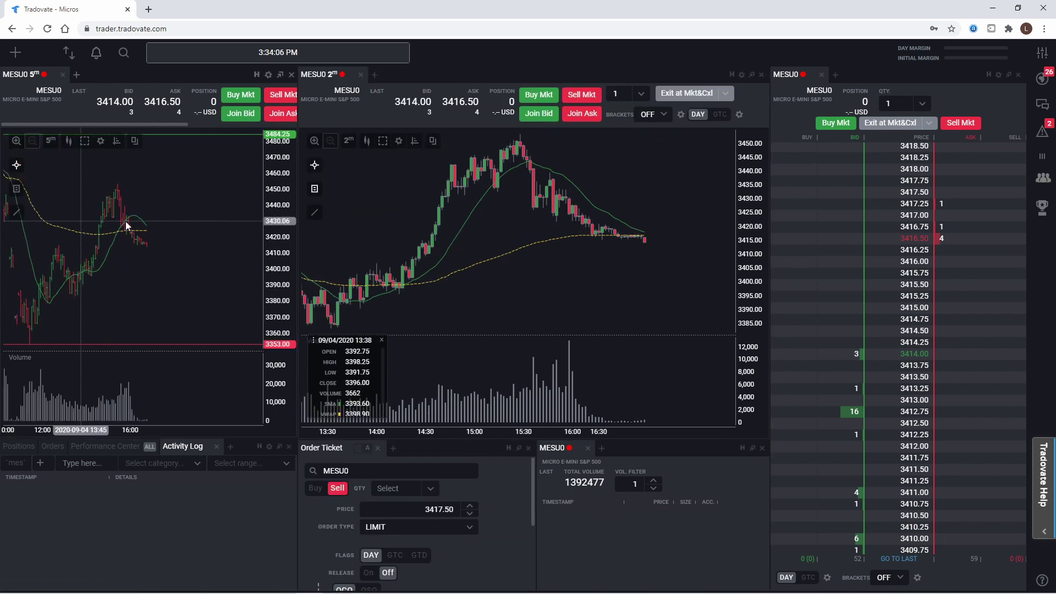
pyautogui.moveTo(116, 248); pyautogui.dragTo(206, 259)
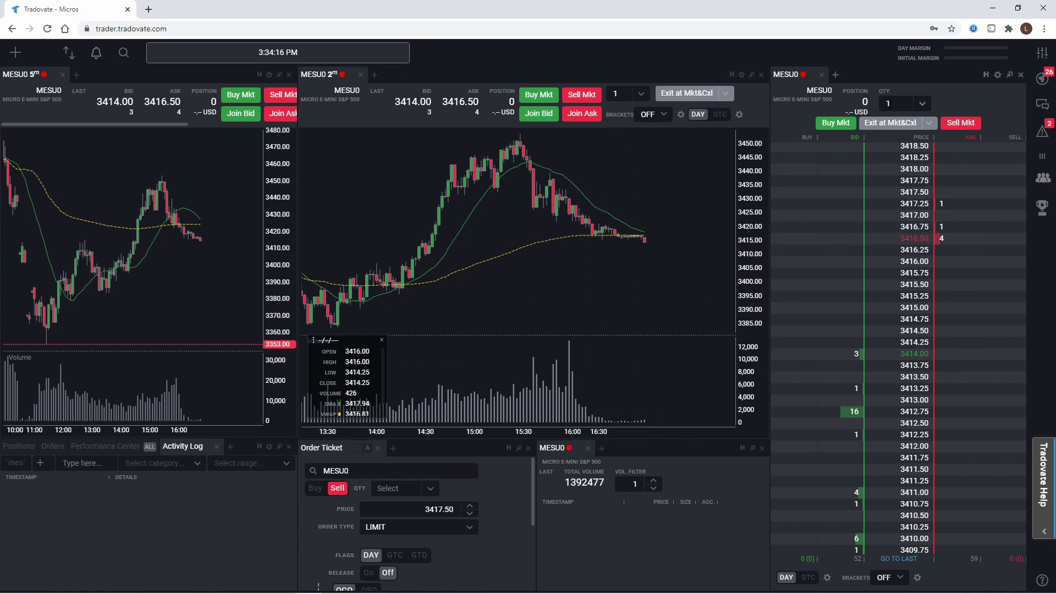
# Set the order quantity of the MESU0 price ladder to 2.
pyautogui.click(917, 105)
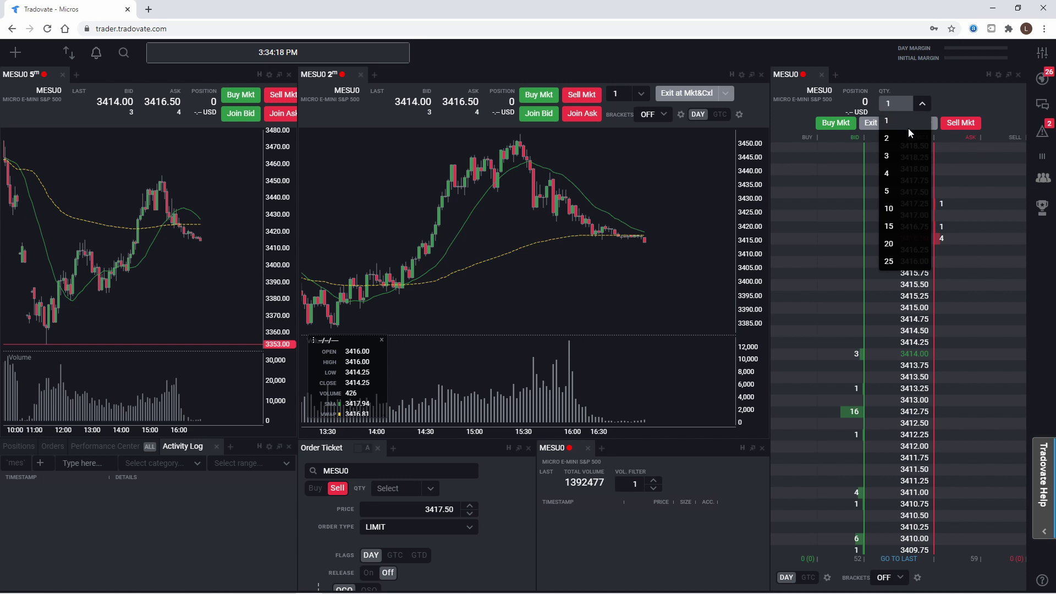
pyautogui.click(907, 137)
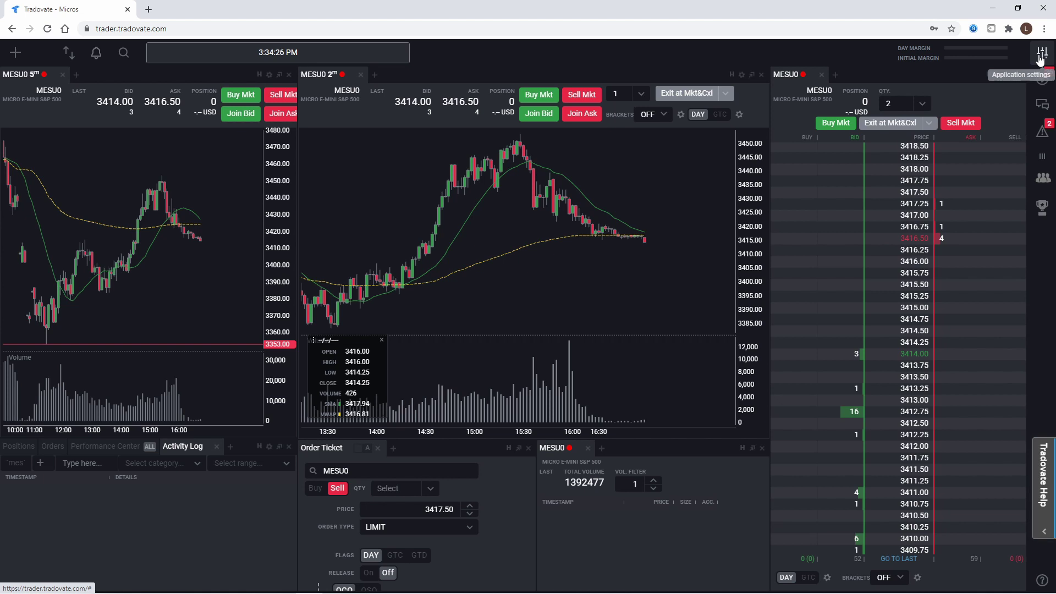
# View the side panel behind the warning triangle and collapse it again.
pyautogui.click(1047, 132)
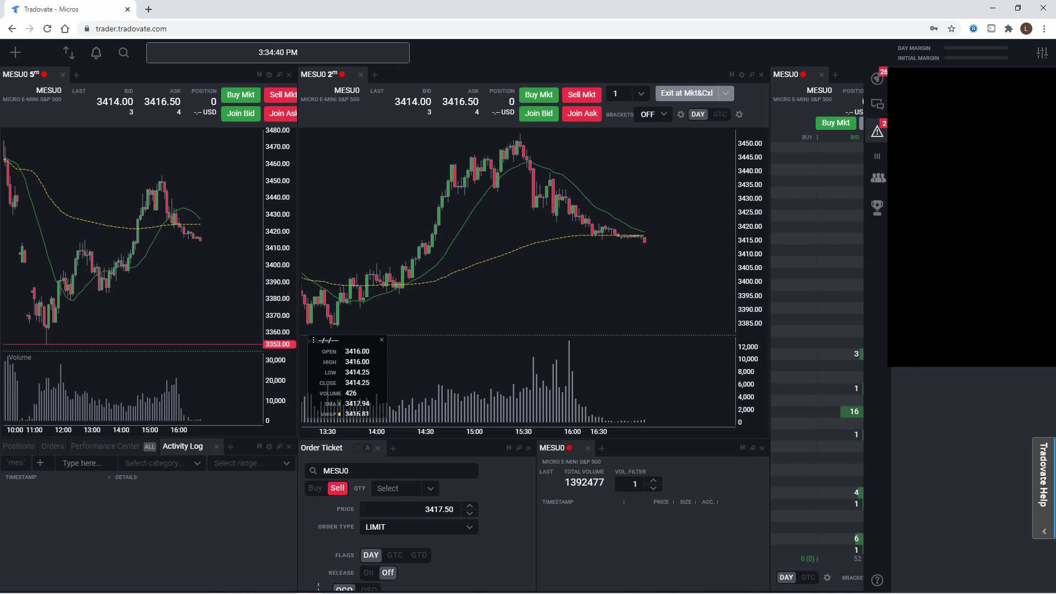
pyautogui.click(1041, 54)
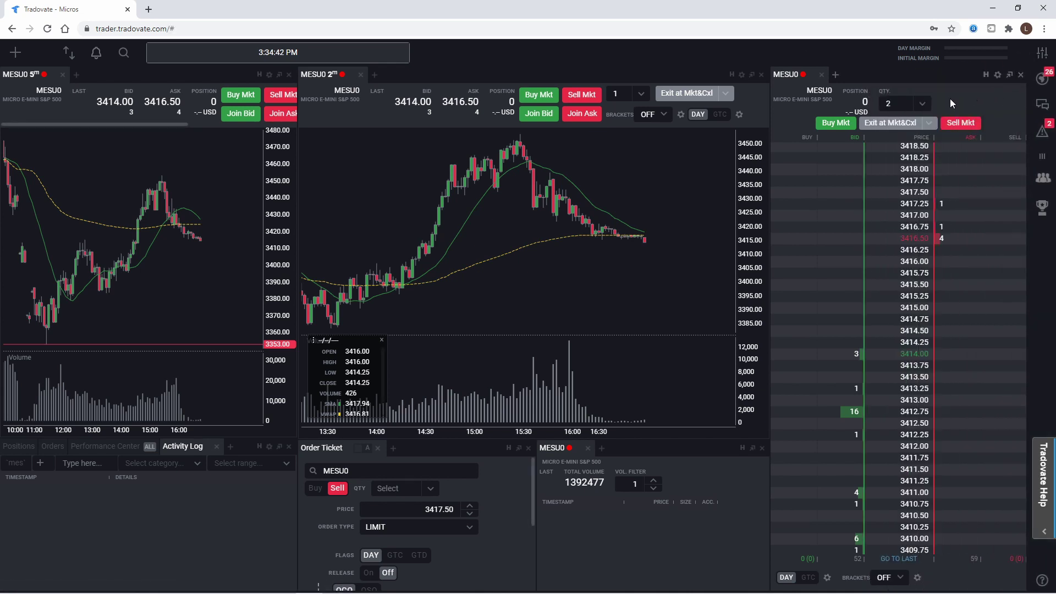